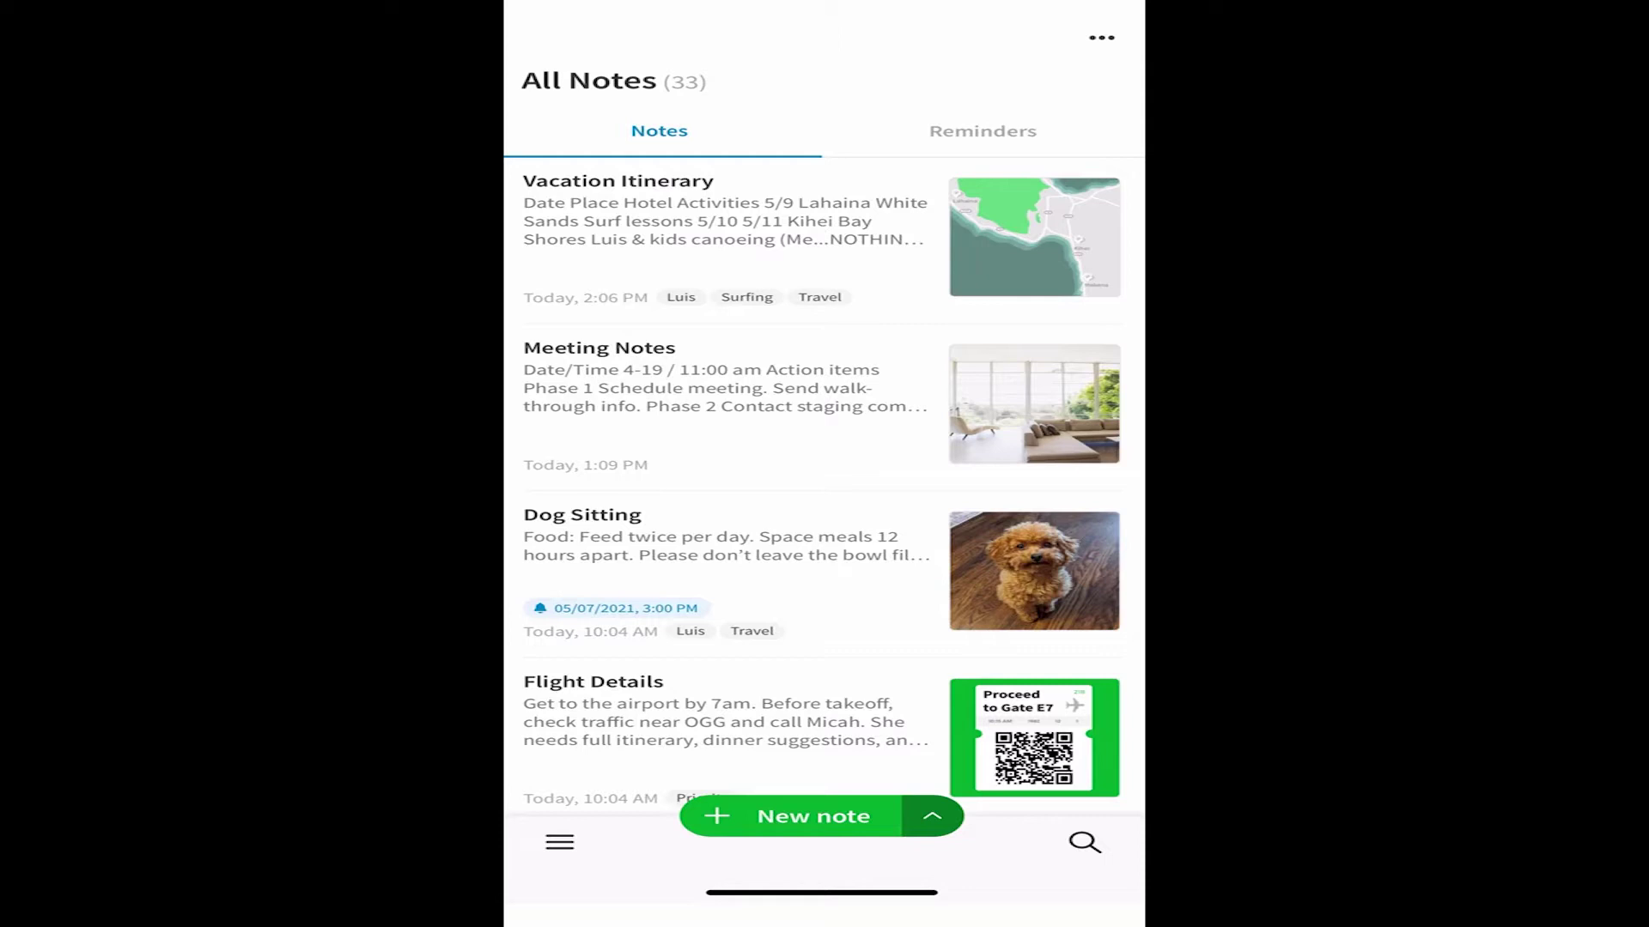
Step: Create a blank note titled 'To do' with a checklist item 'Go to bank' and finish editing
click(931, 815)
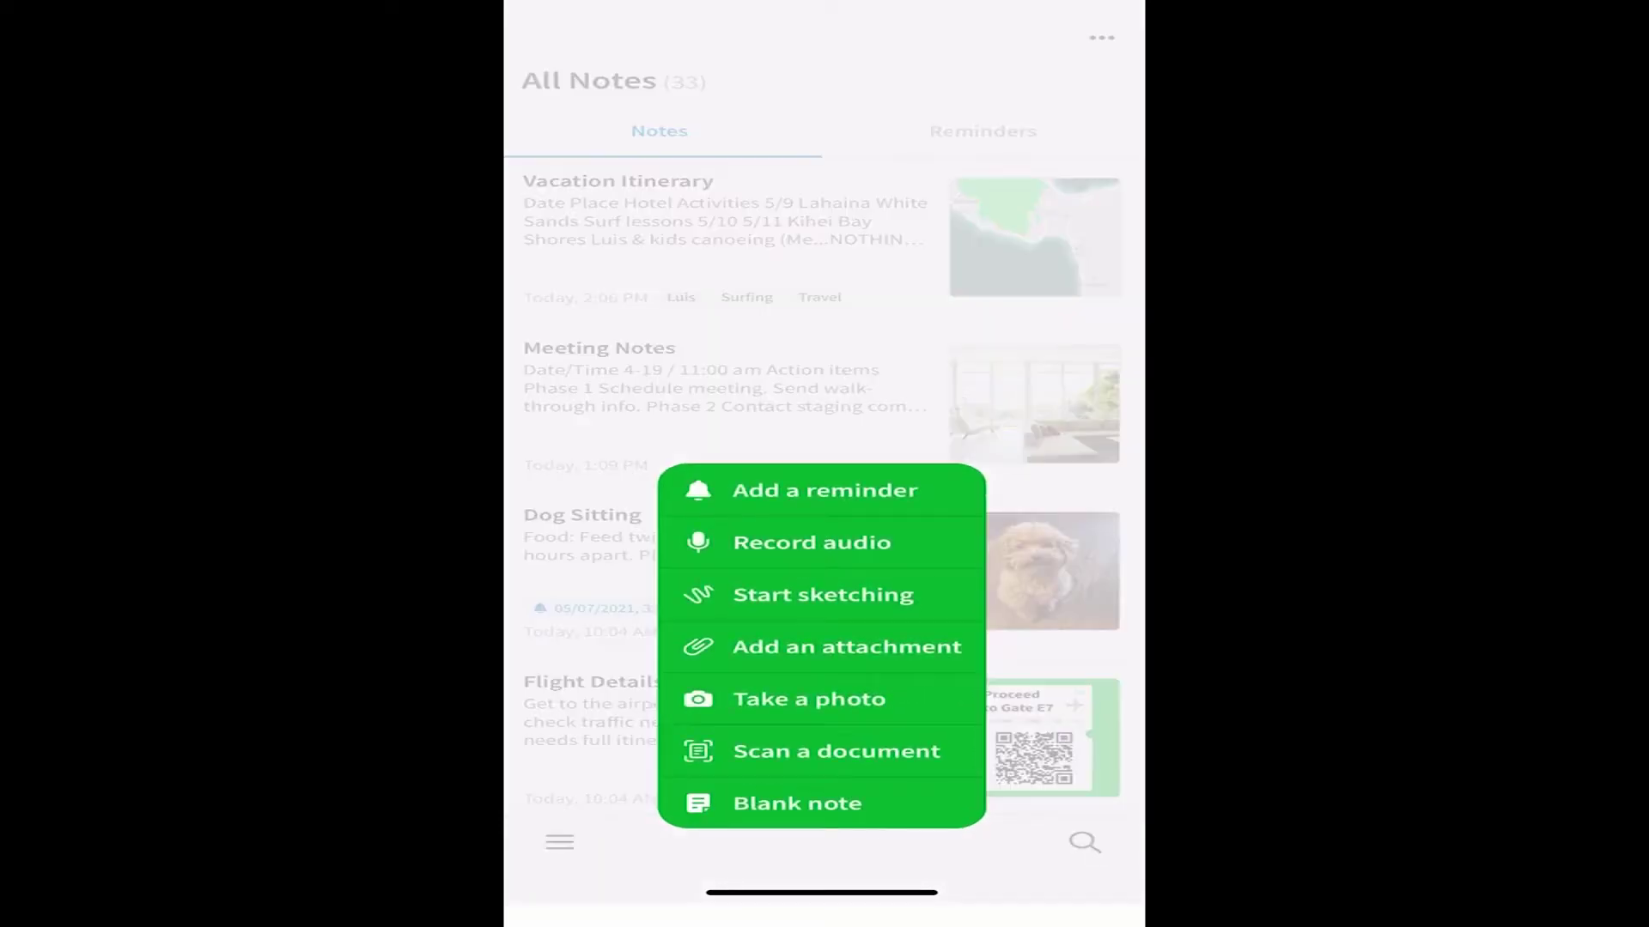
click(907, 803)
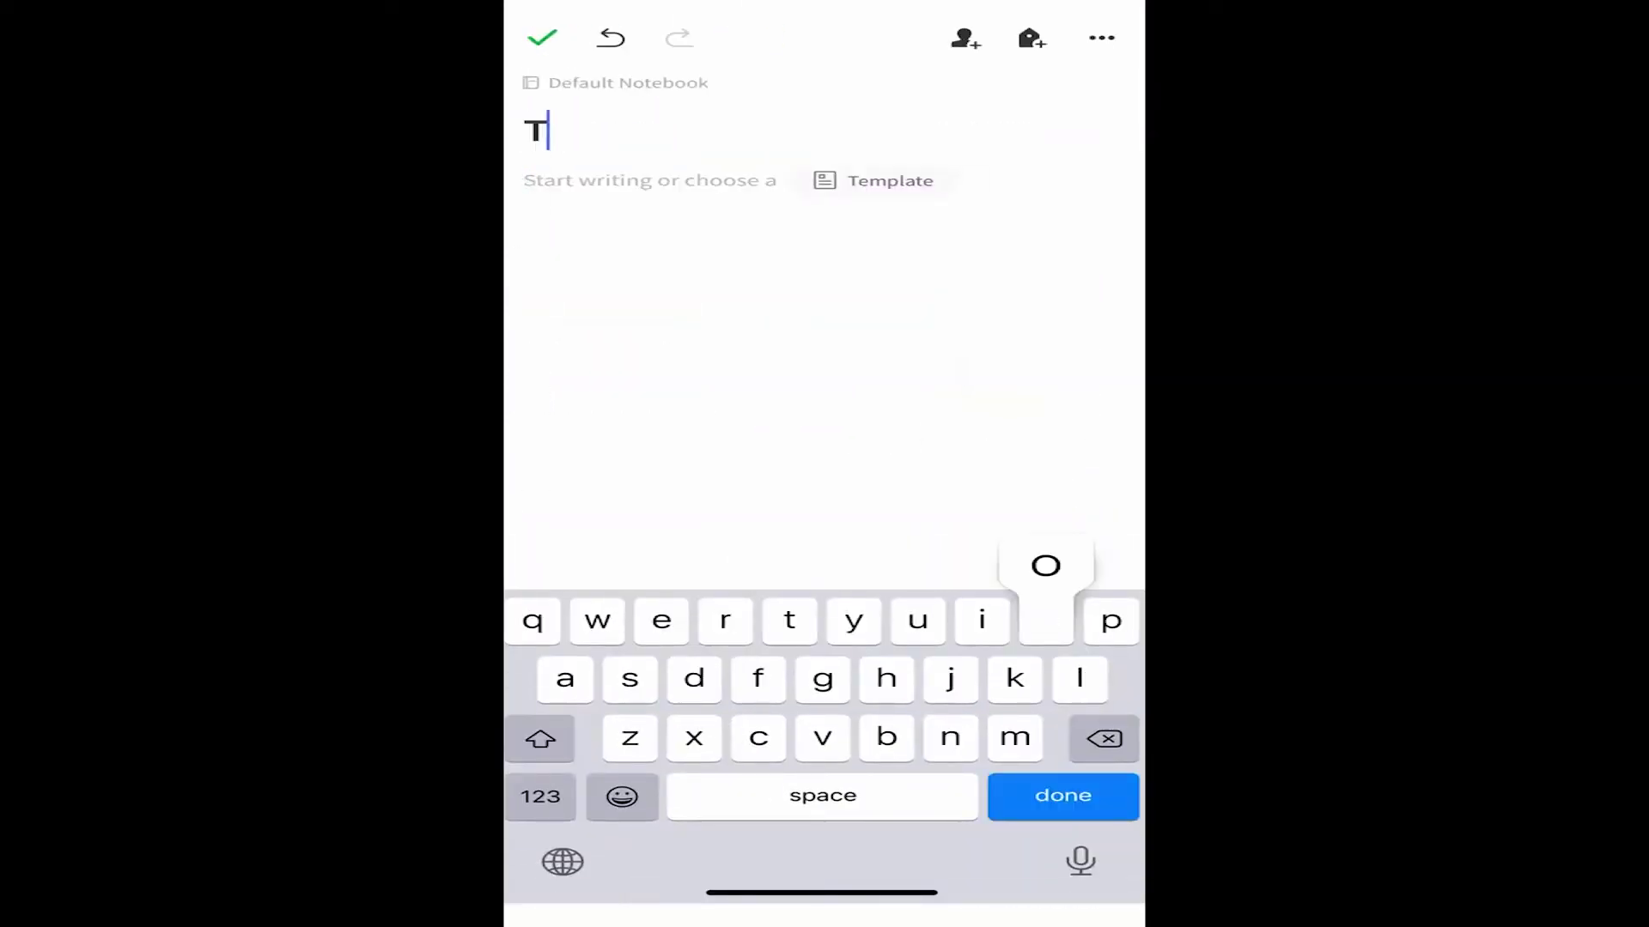
text(o do)
key(Return)
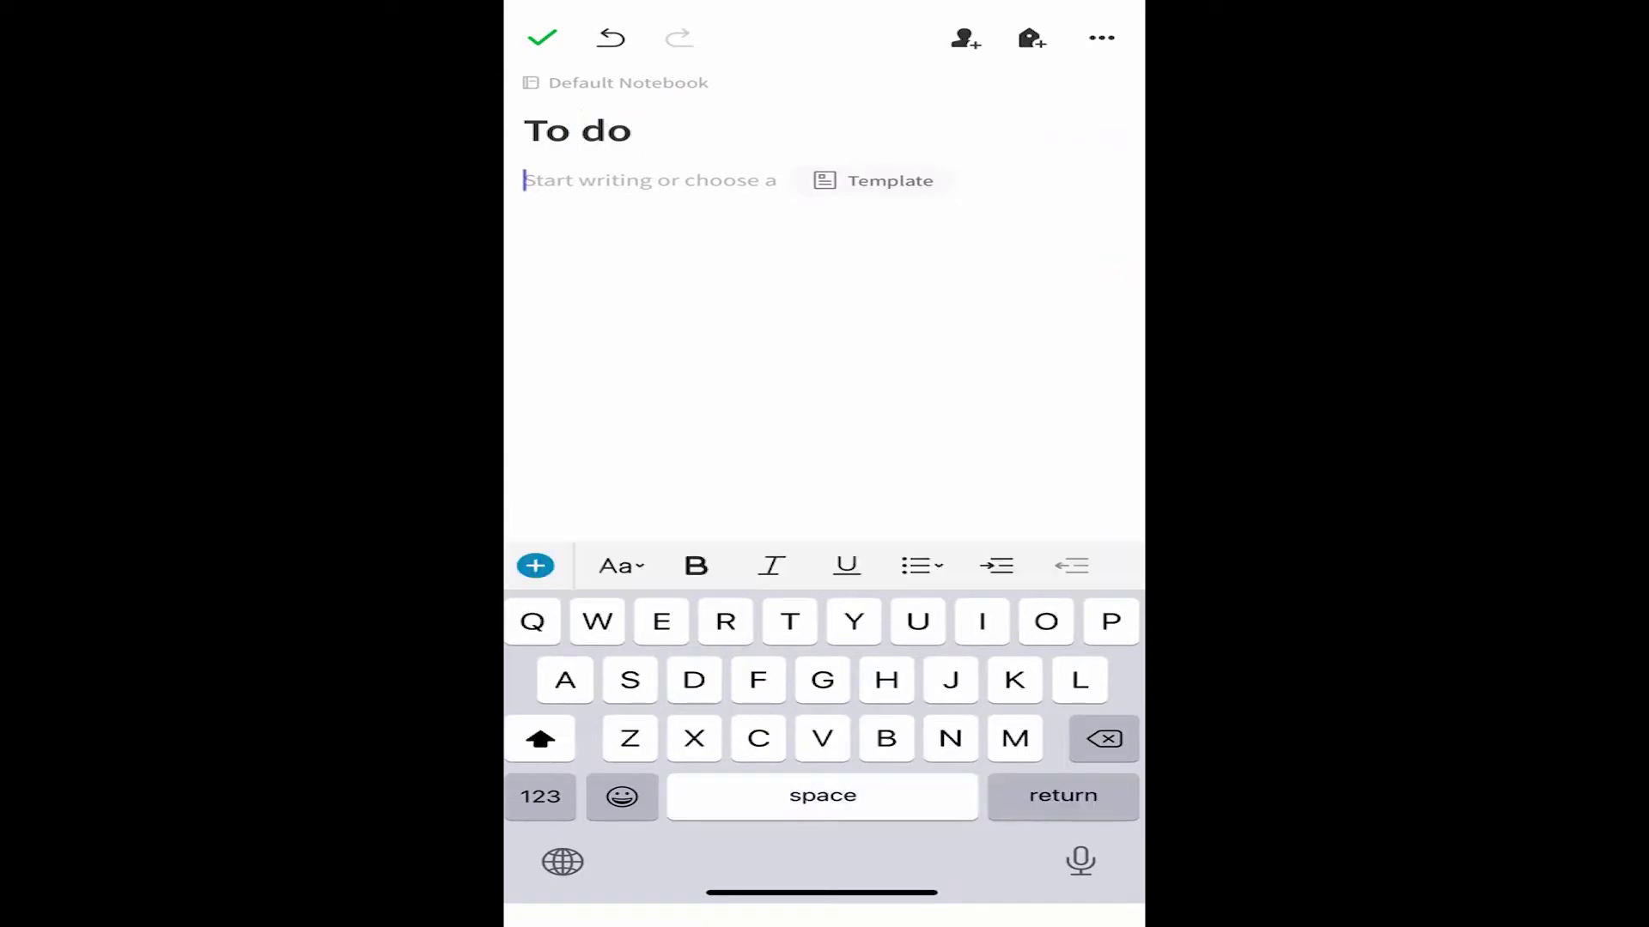
click(921, 566)
click(671, 692)
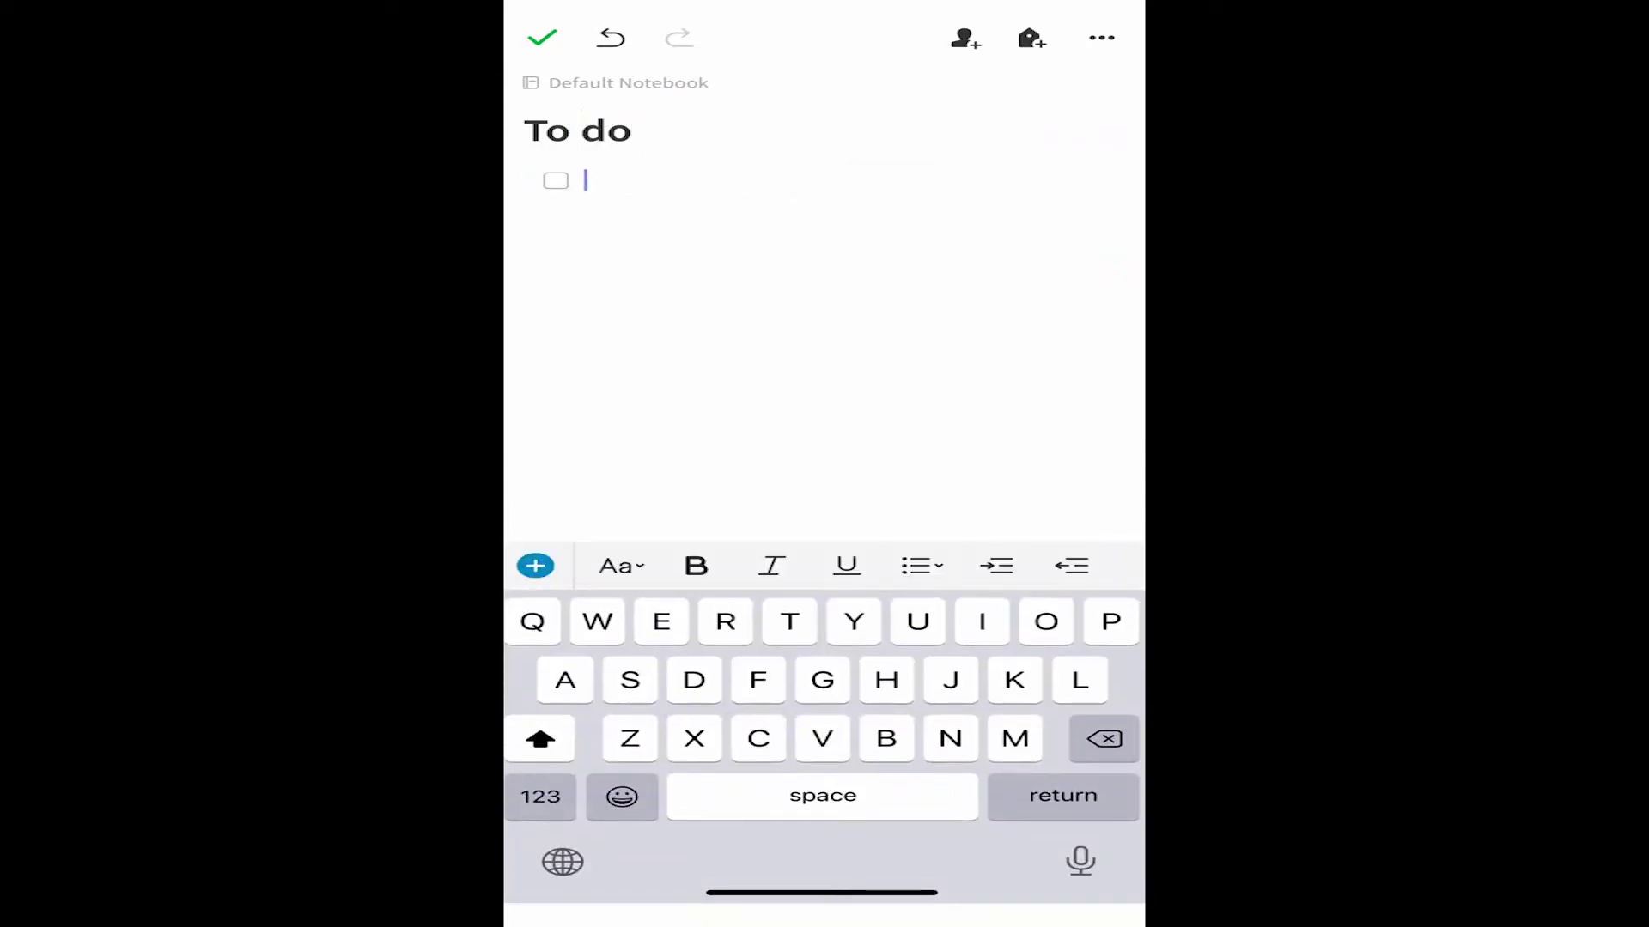
text(Go to)
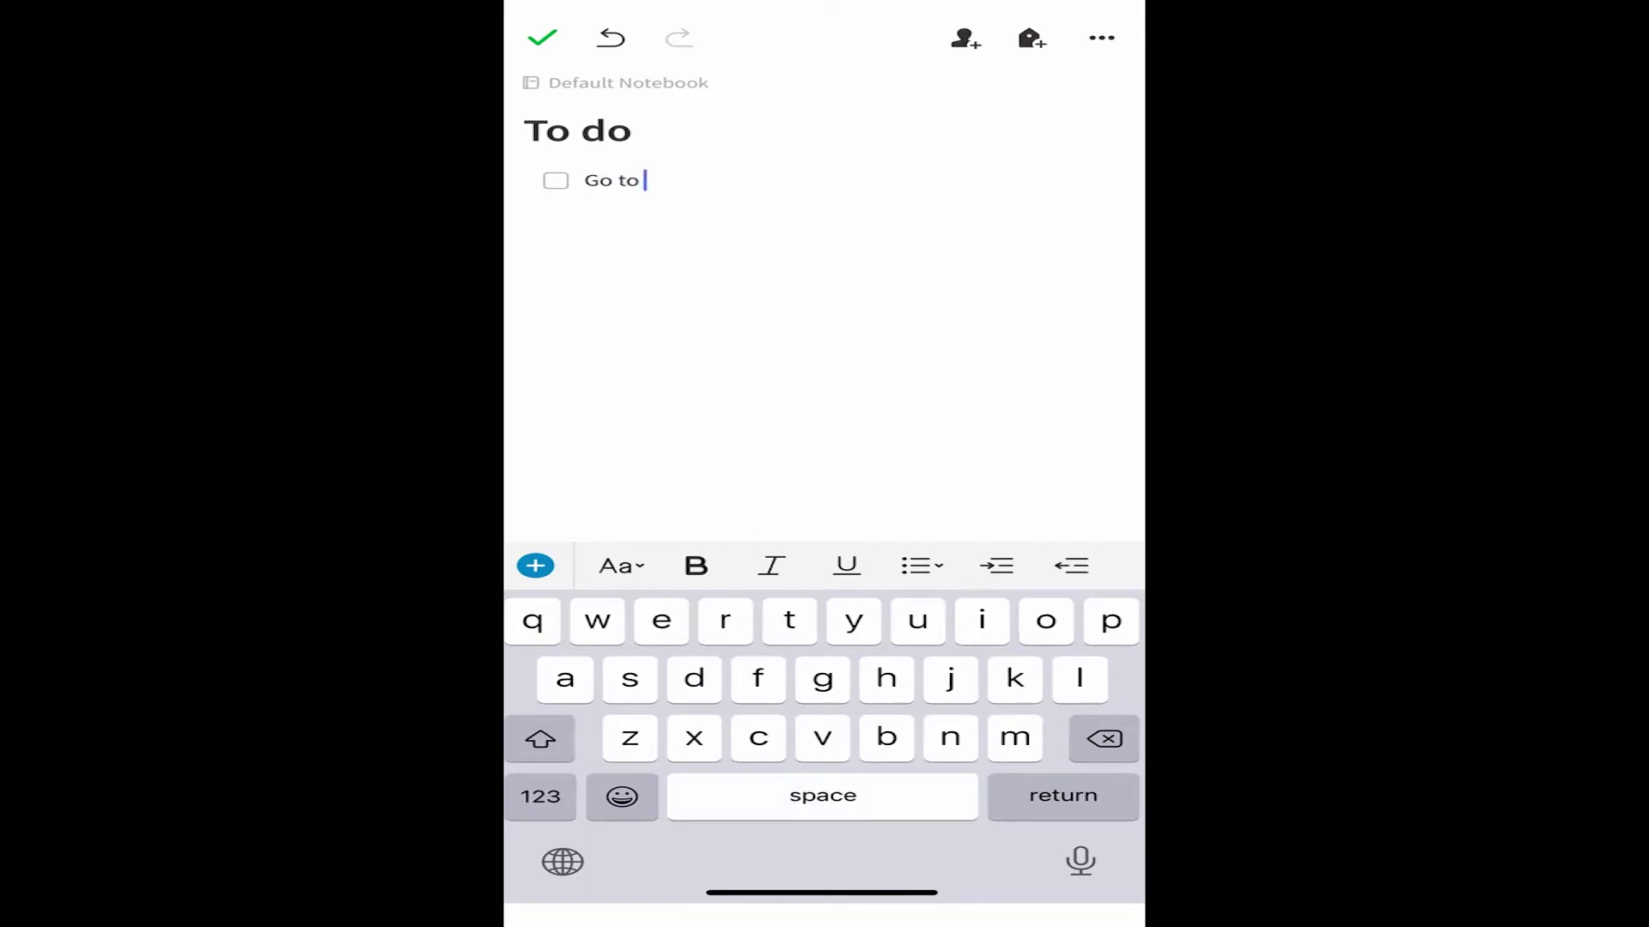
text( bank)
click(541, 38)
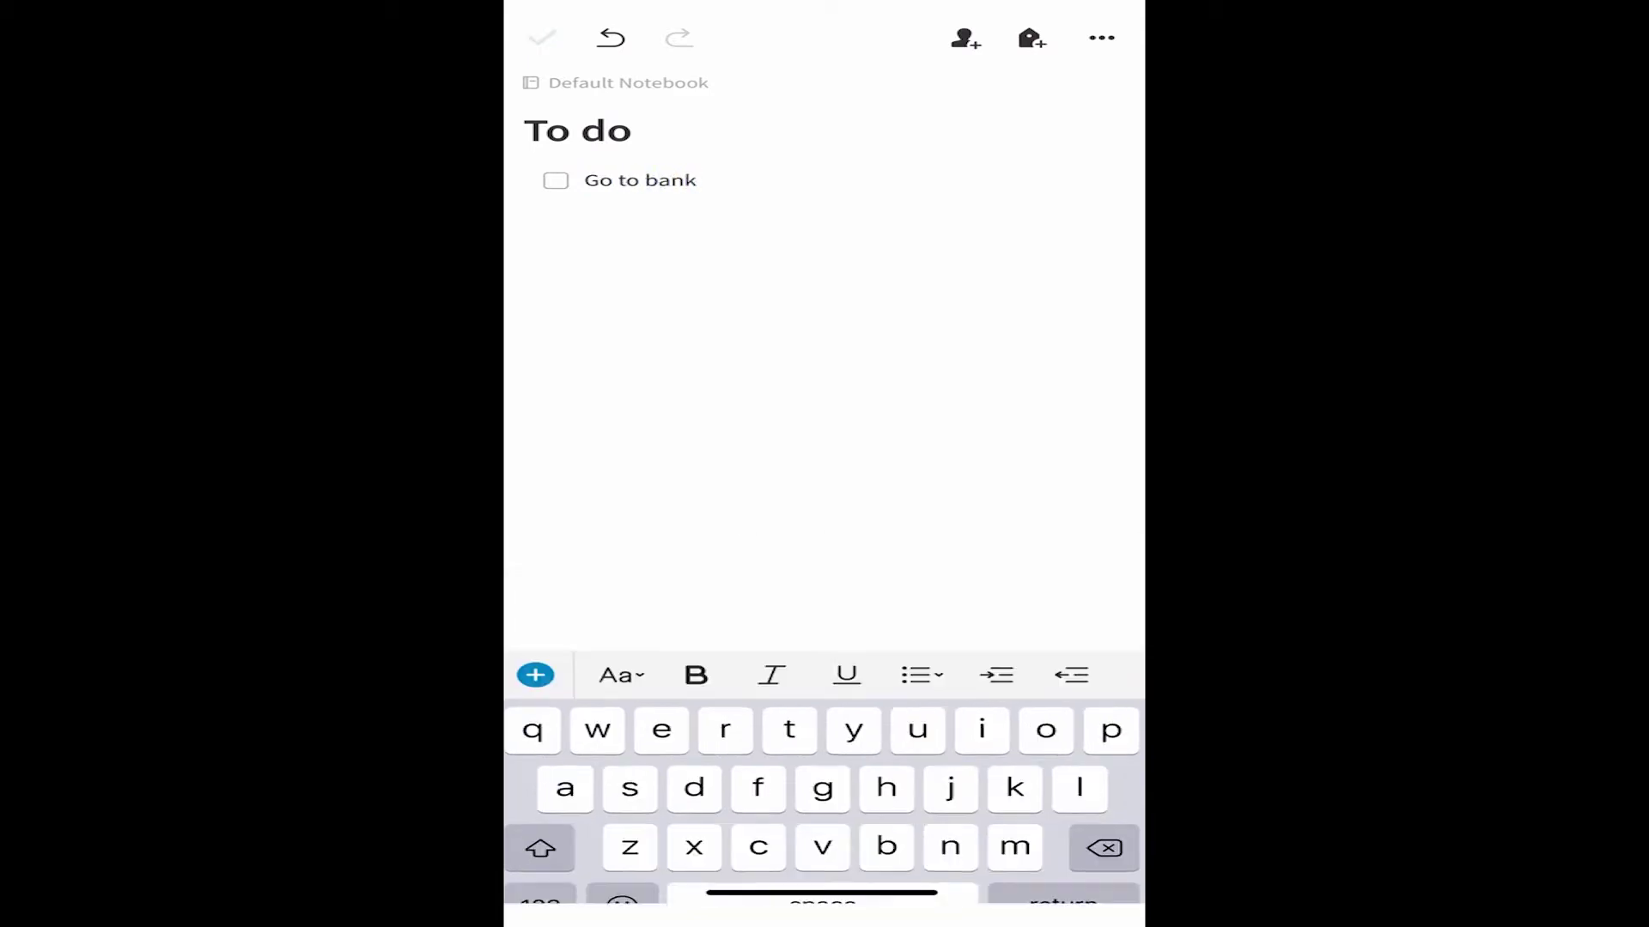
Step: Record an audio note, allowing microphone access, and save it as 'Audio'
click(532, 38)
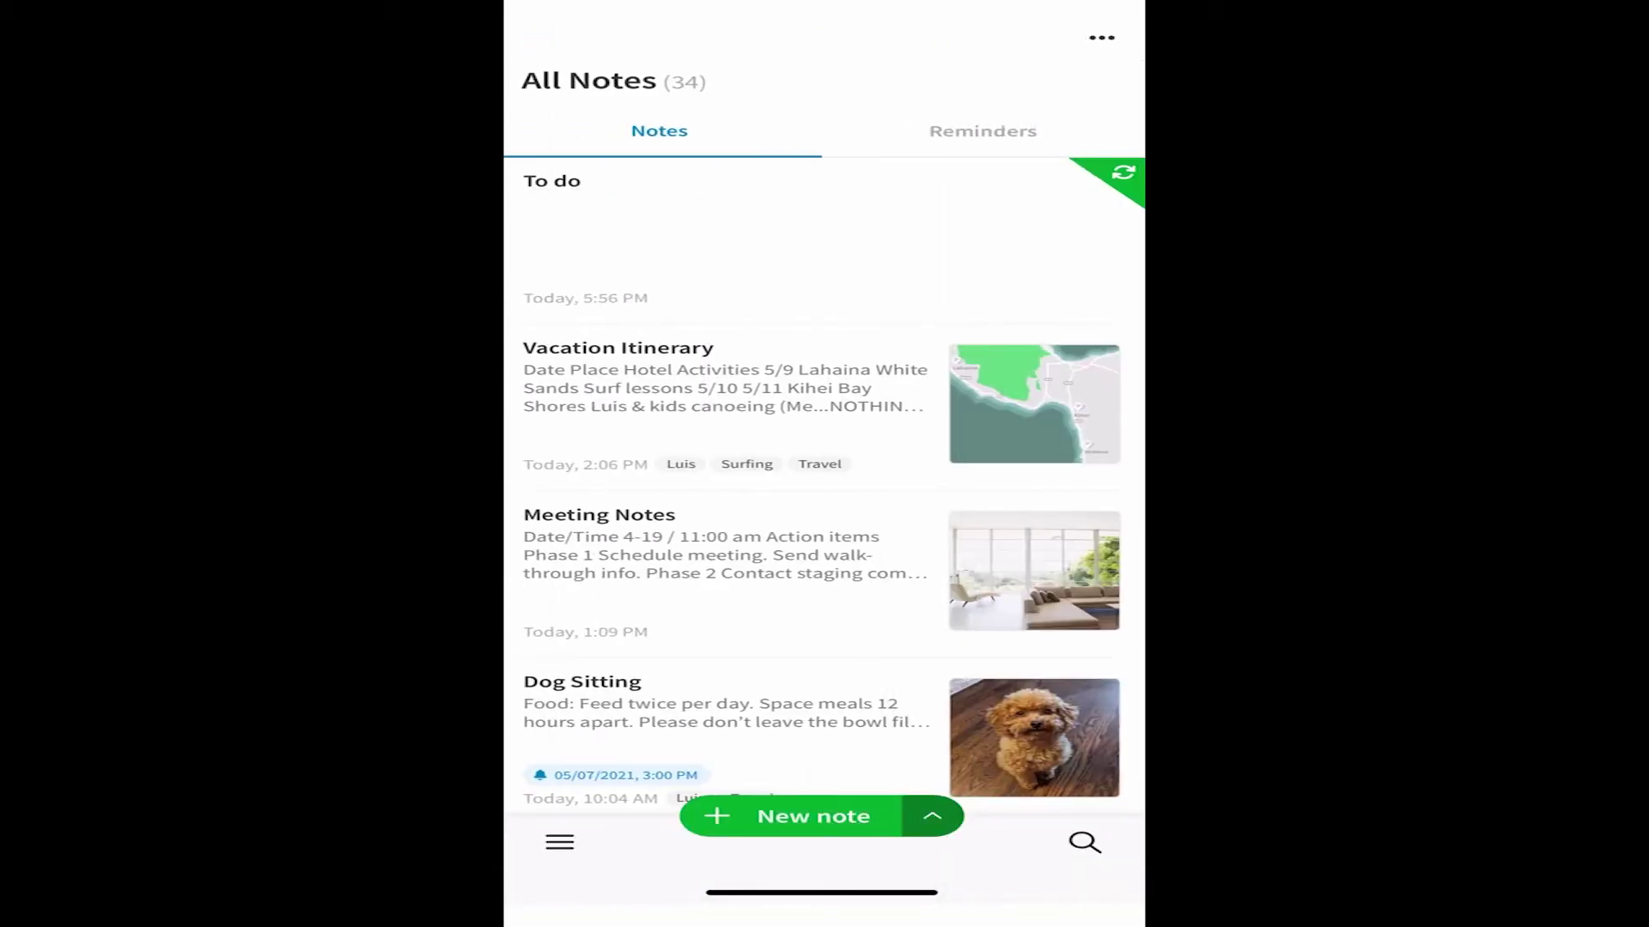
click(931, 815)
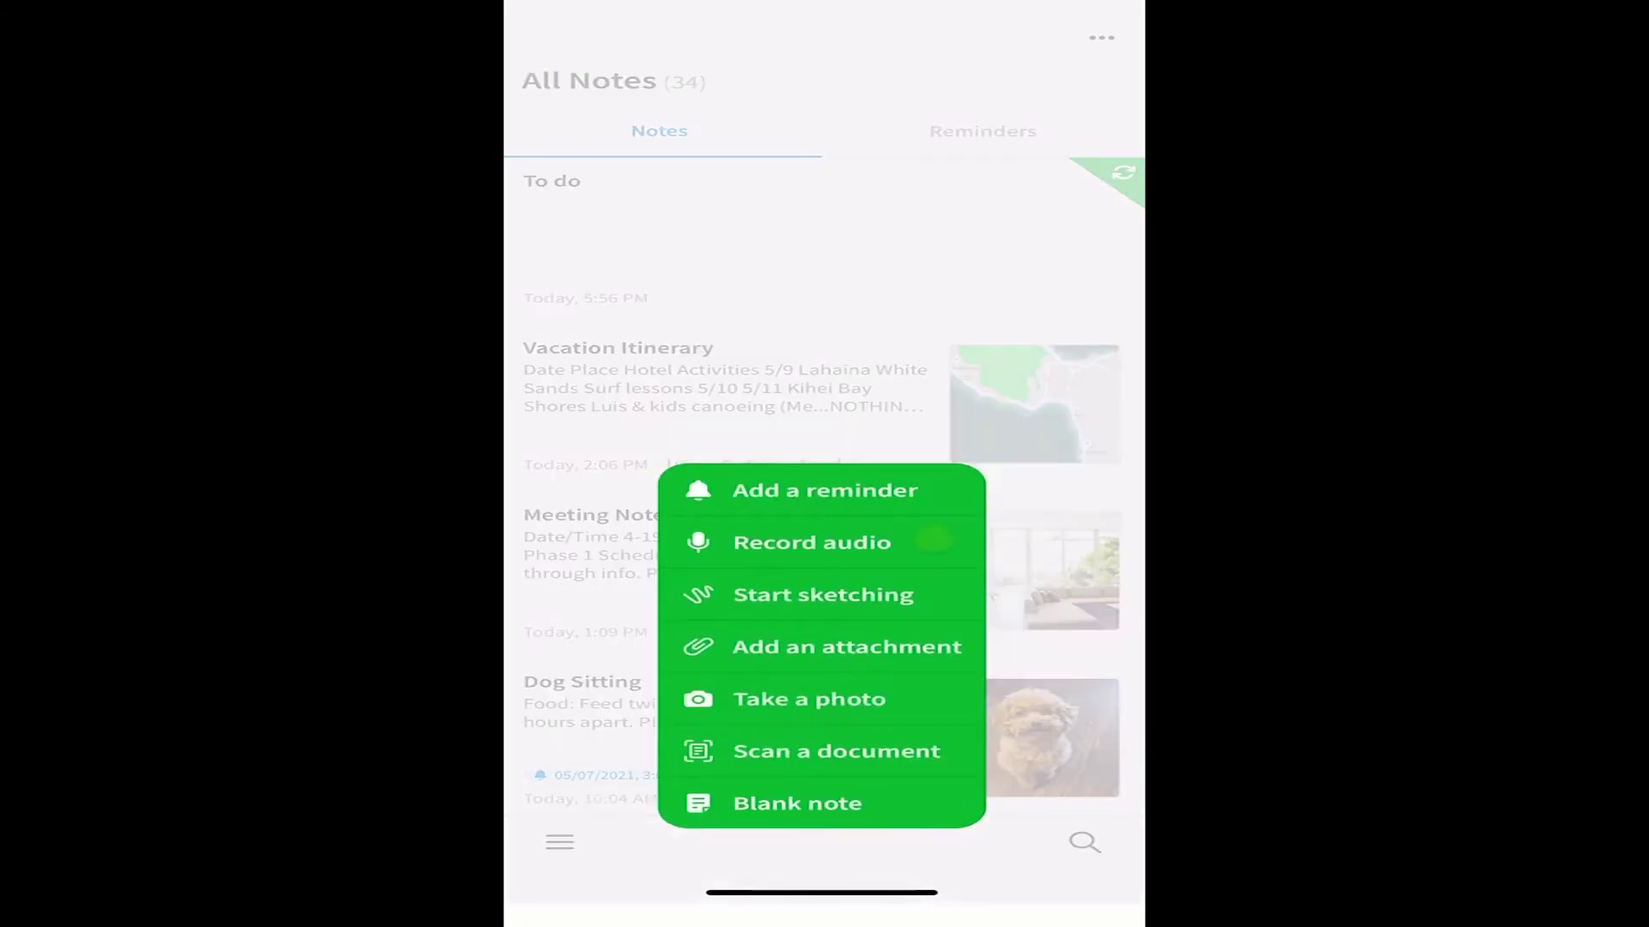
click(933, 541)
click(928, 495)
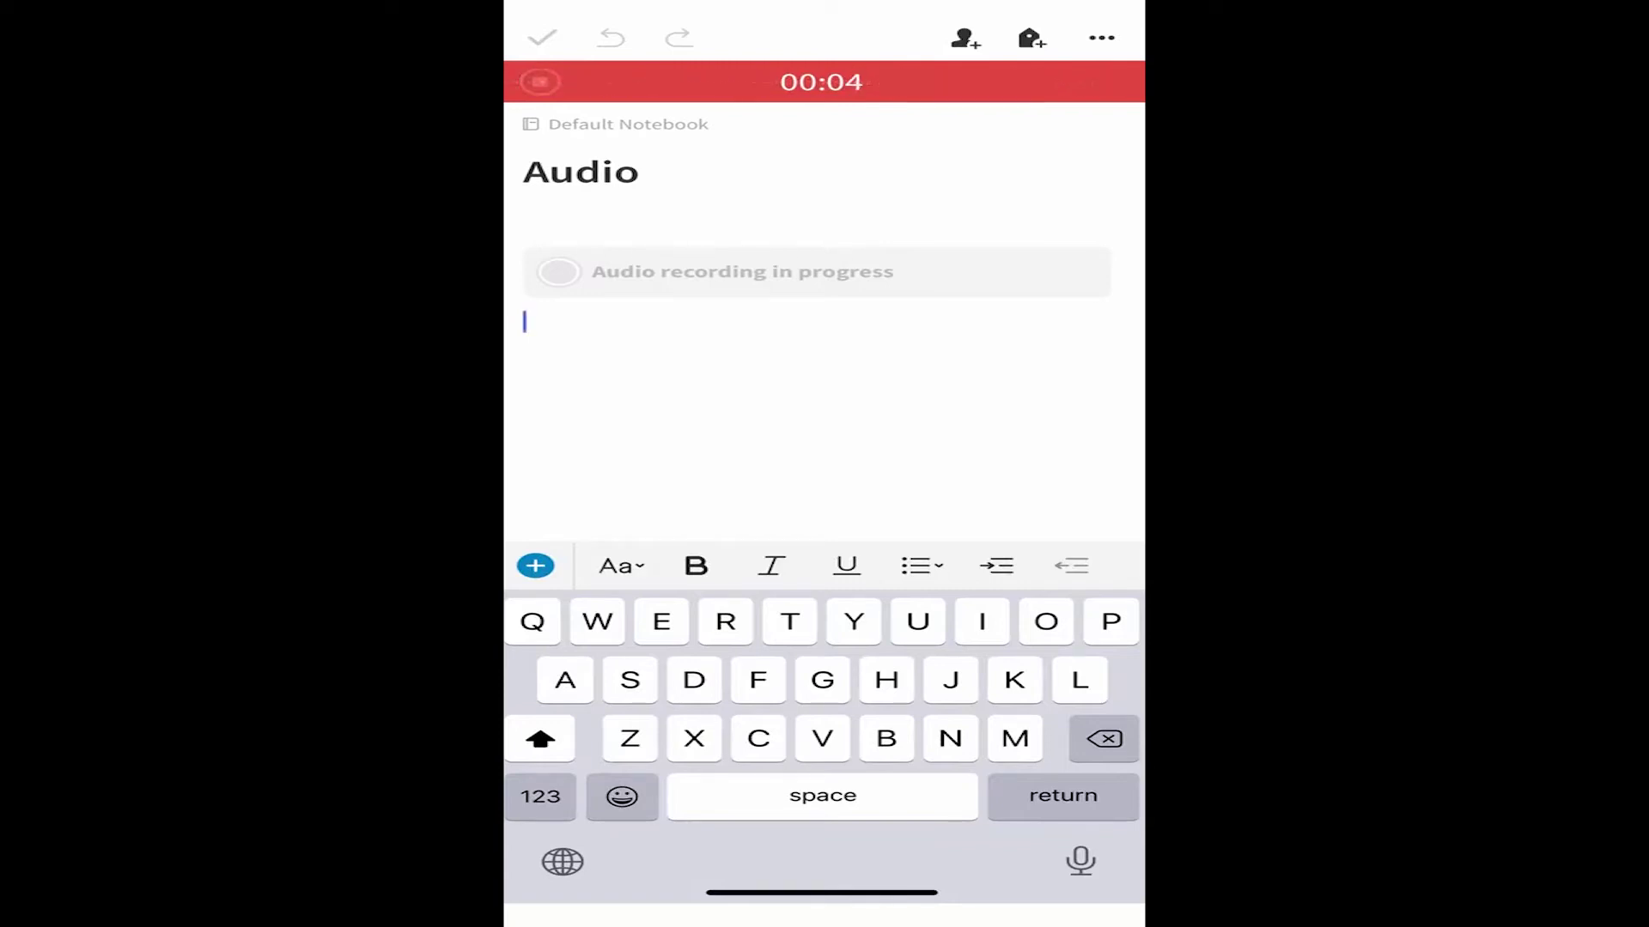
click(542, 38)
click(822, 816)
click(542, 37)
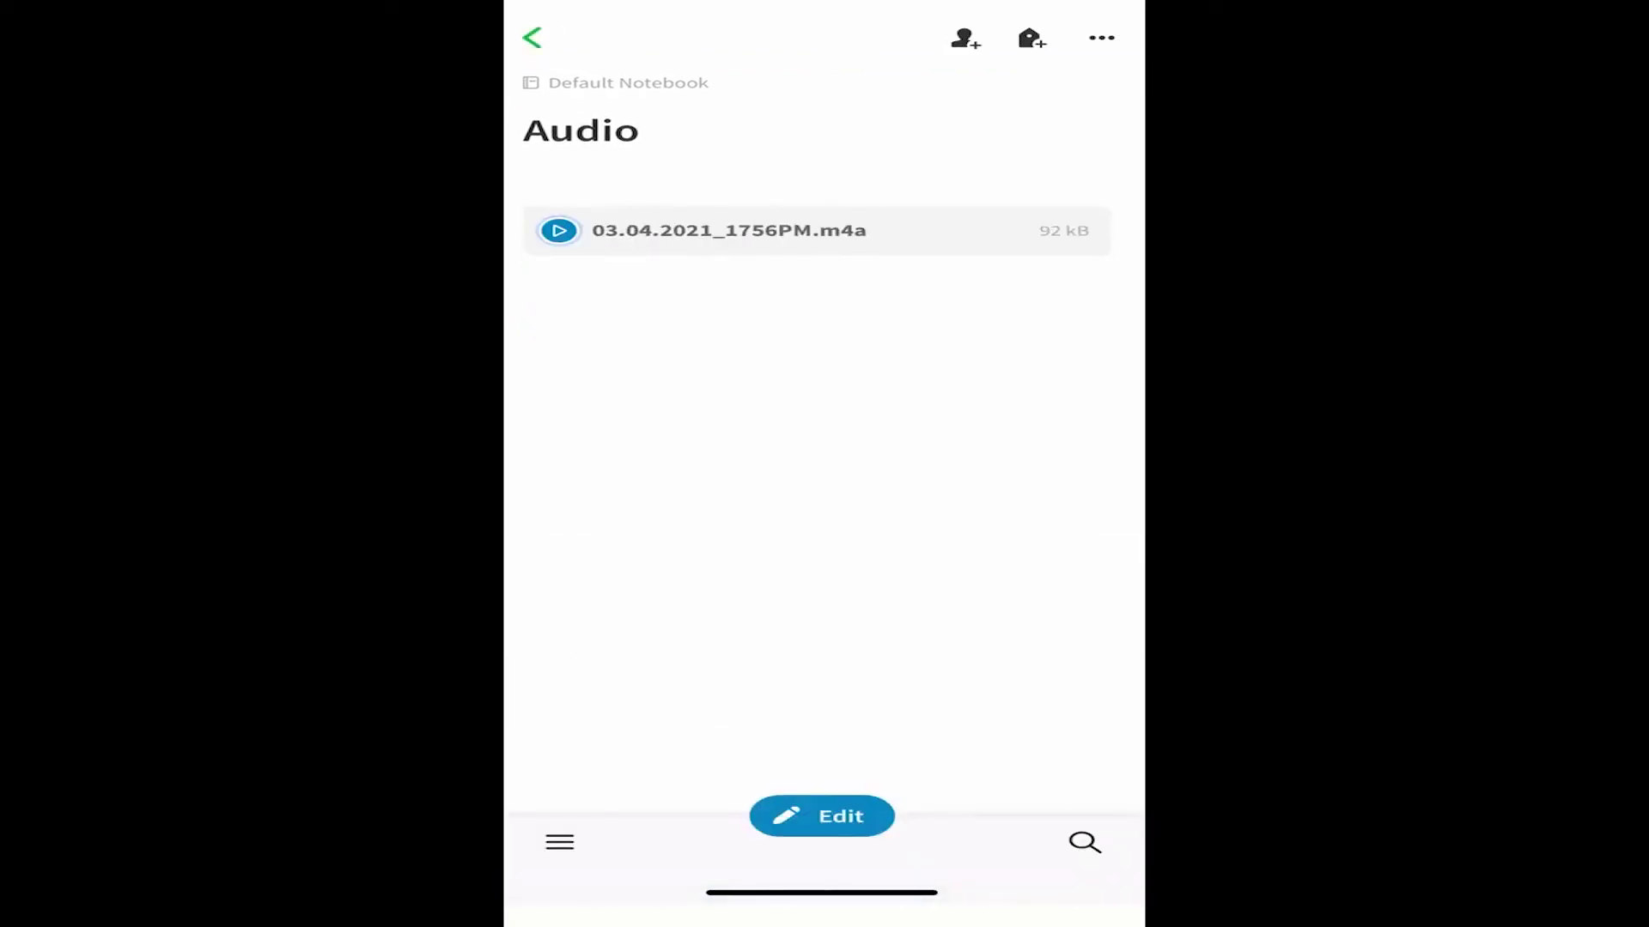
Step: Return to All Notes and bring up the new-note choices again
click(532, 38)
click(930, 816)
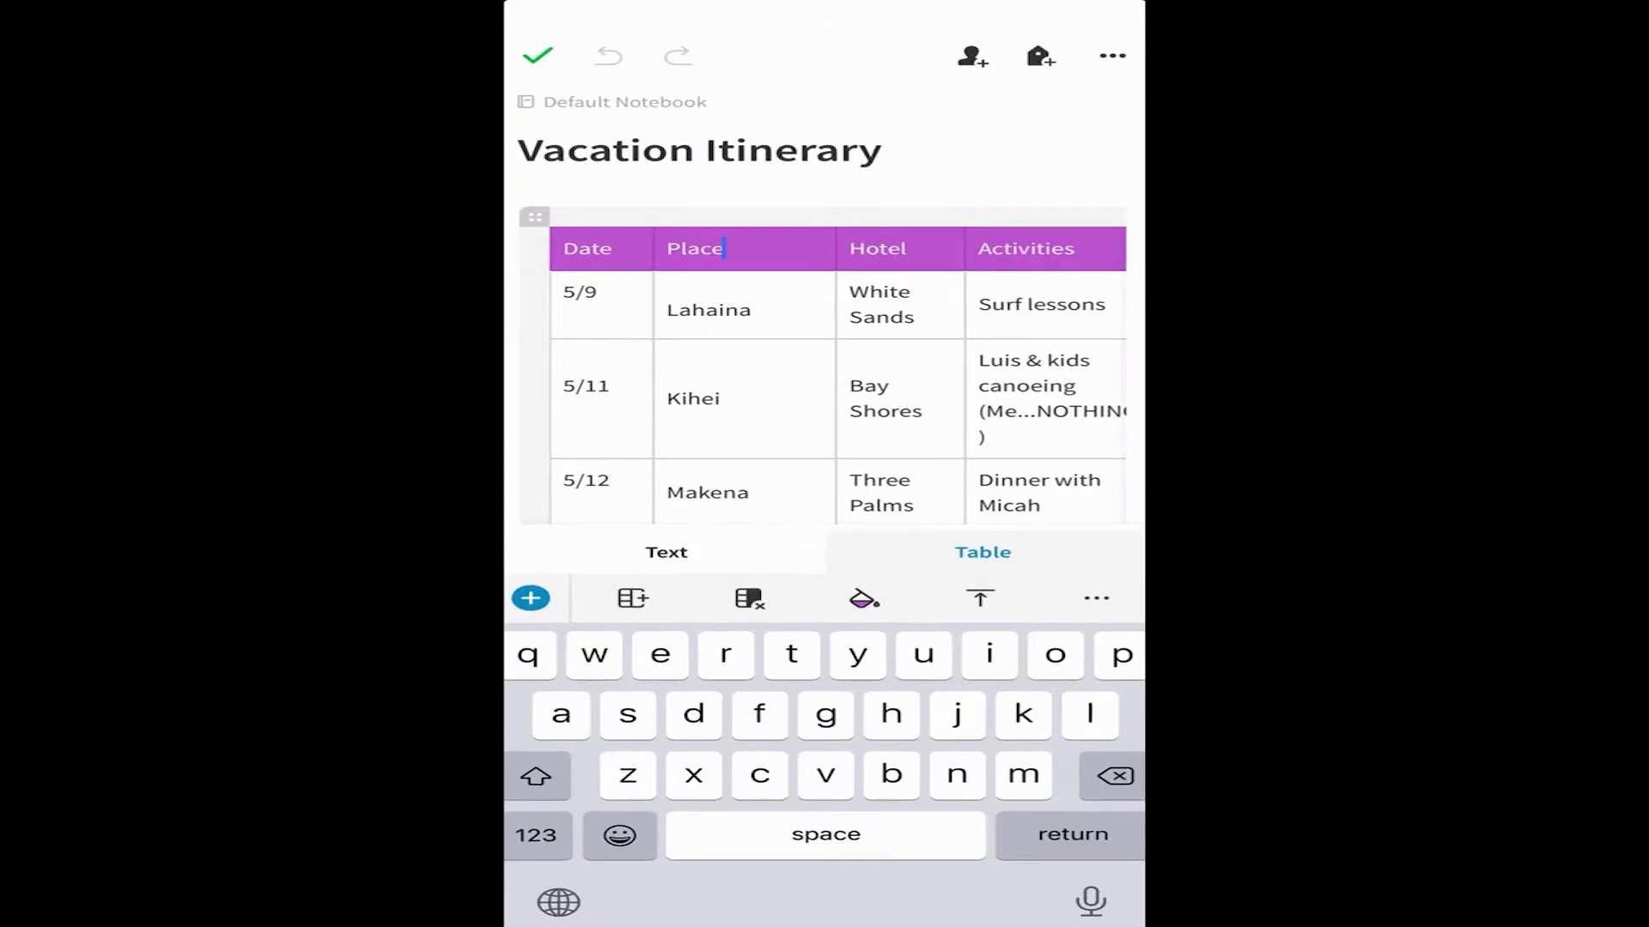
click(739, 213)
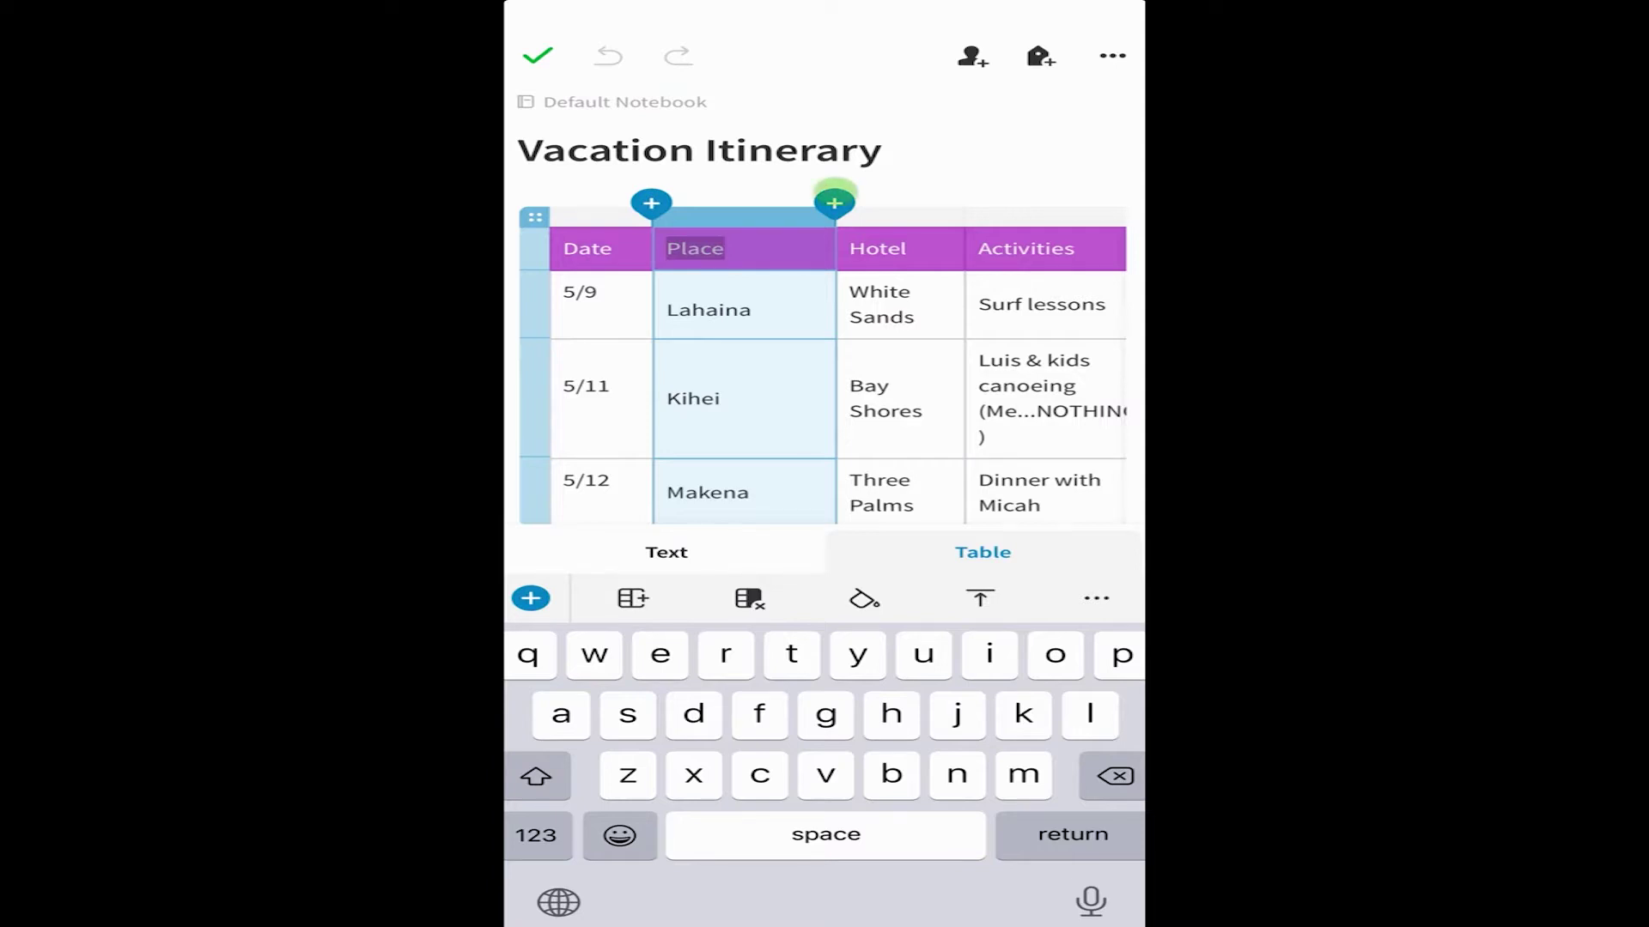
click(833, 202)
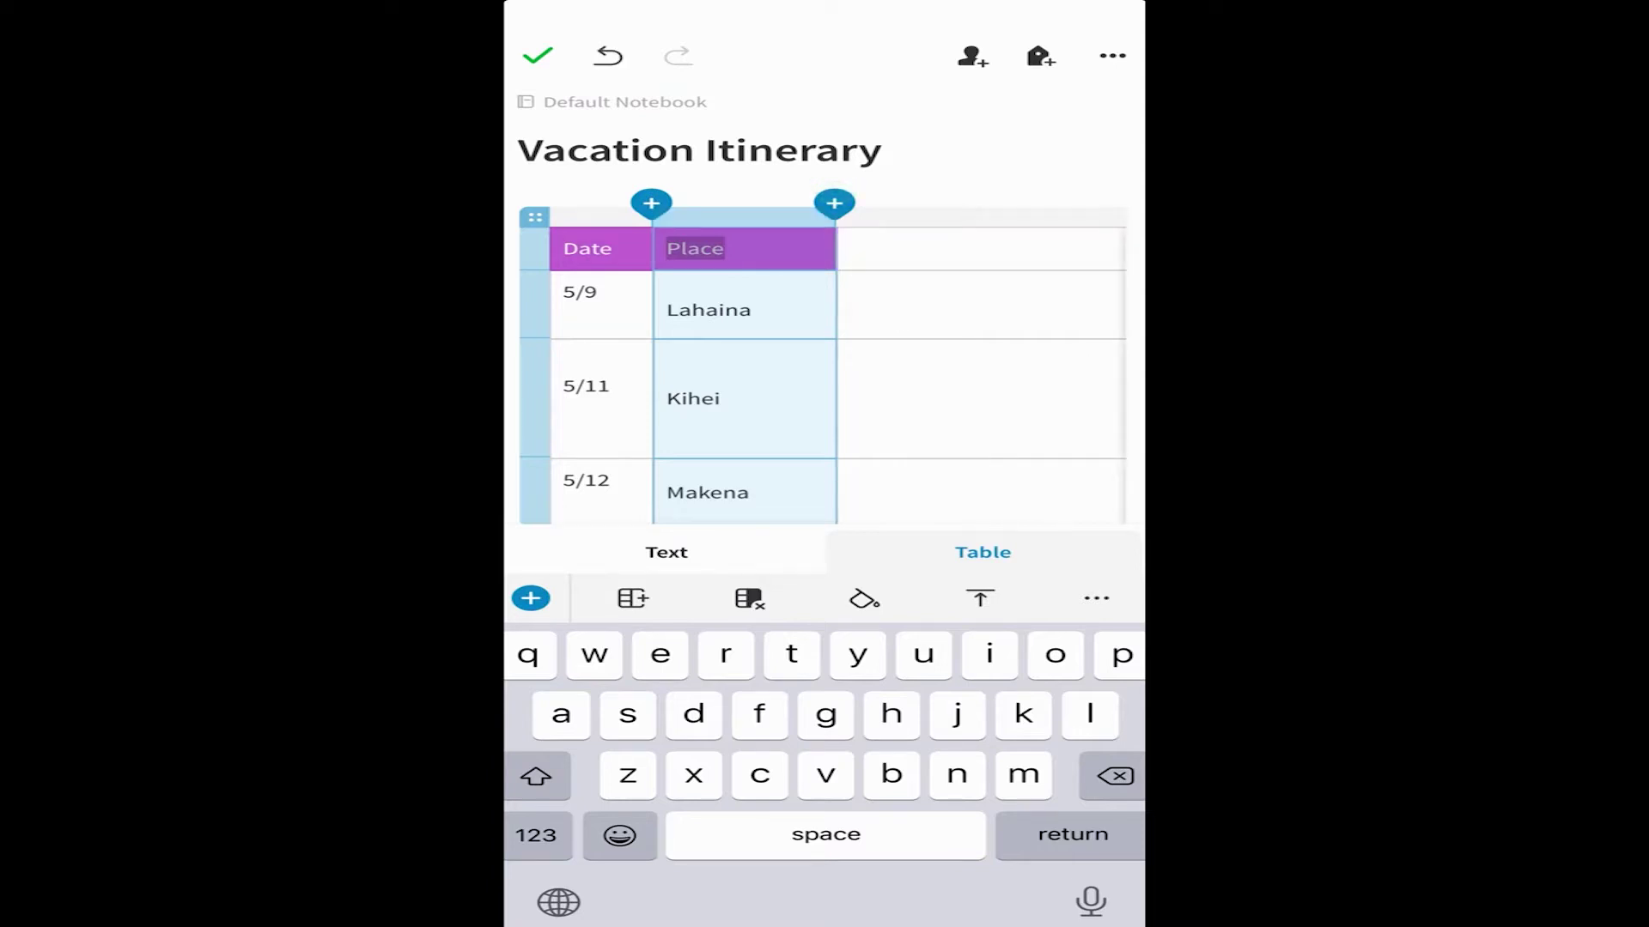
scroll(838, 357, right, 3)
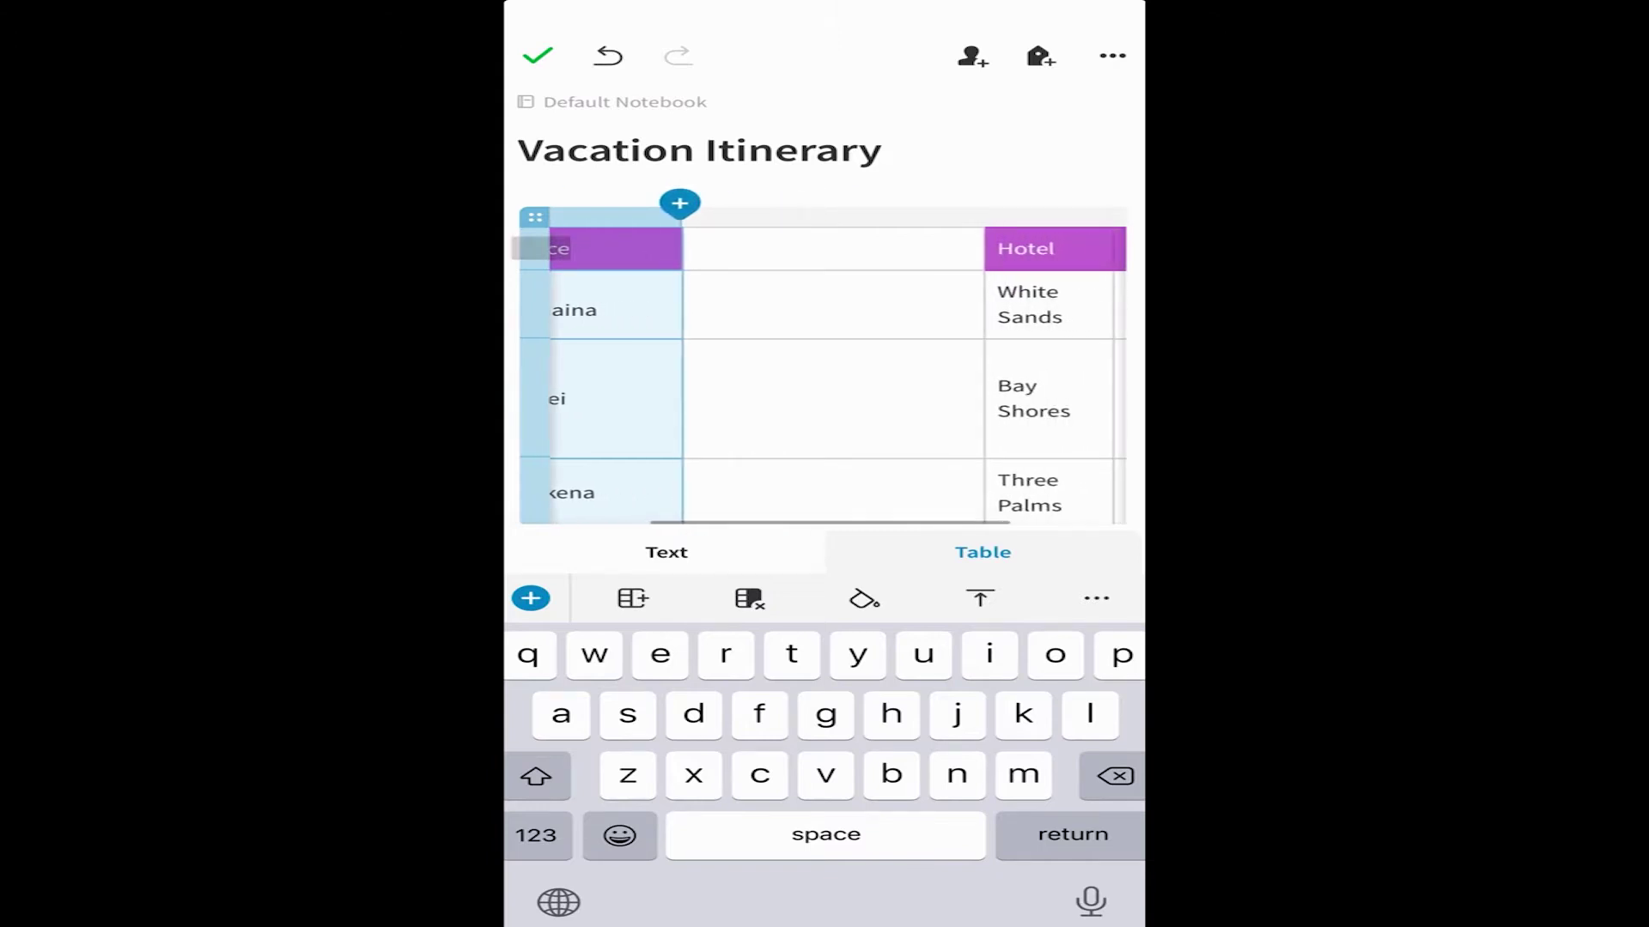
click(832, 217)
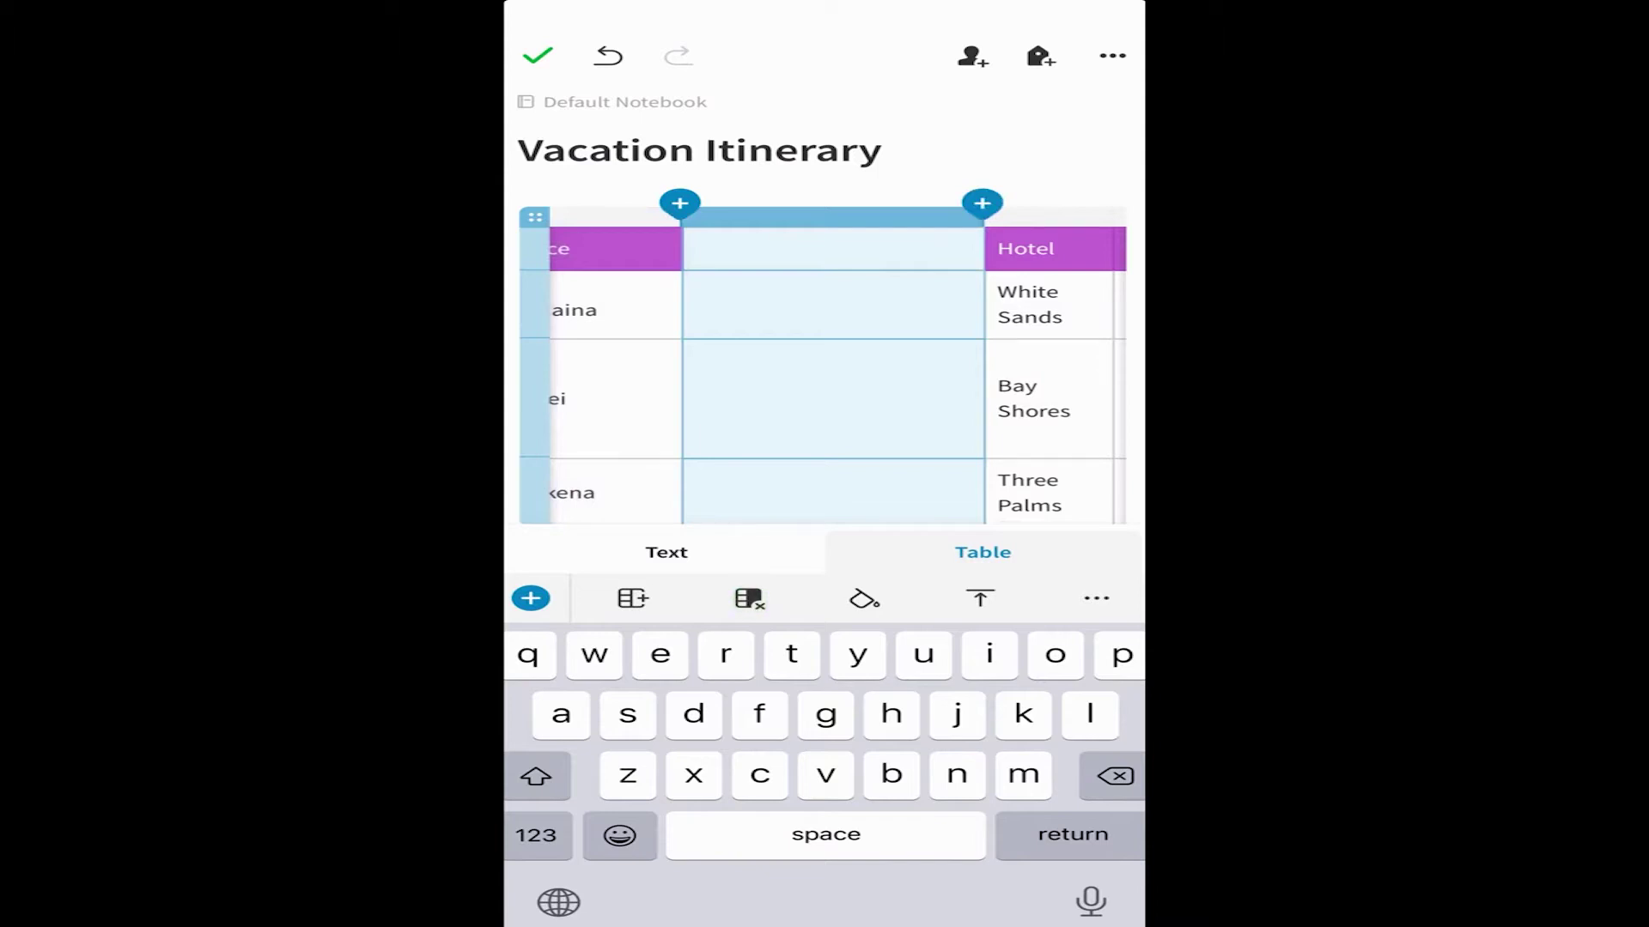
click(748, 599)
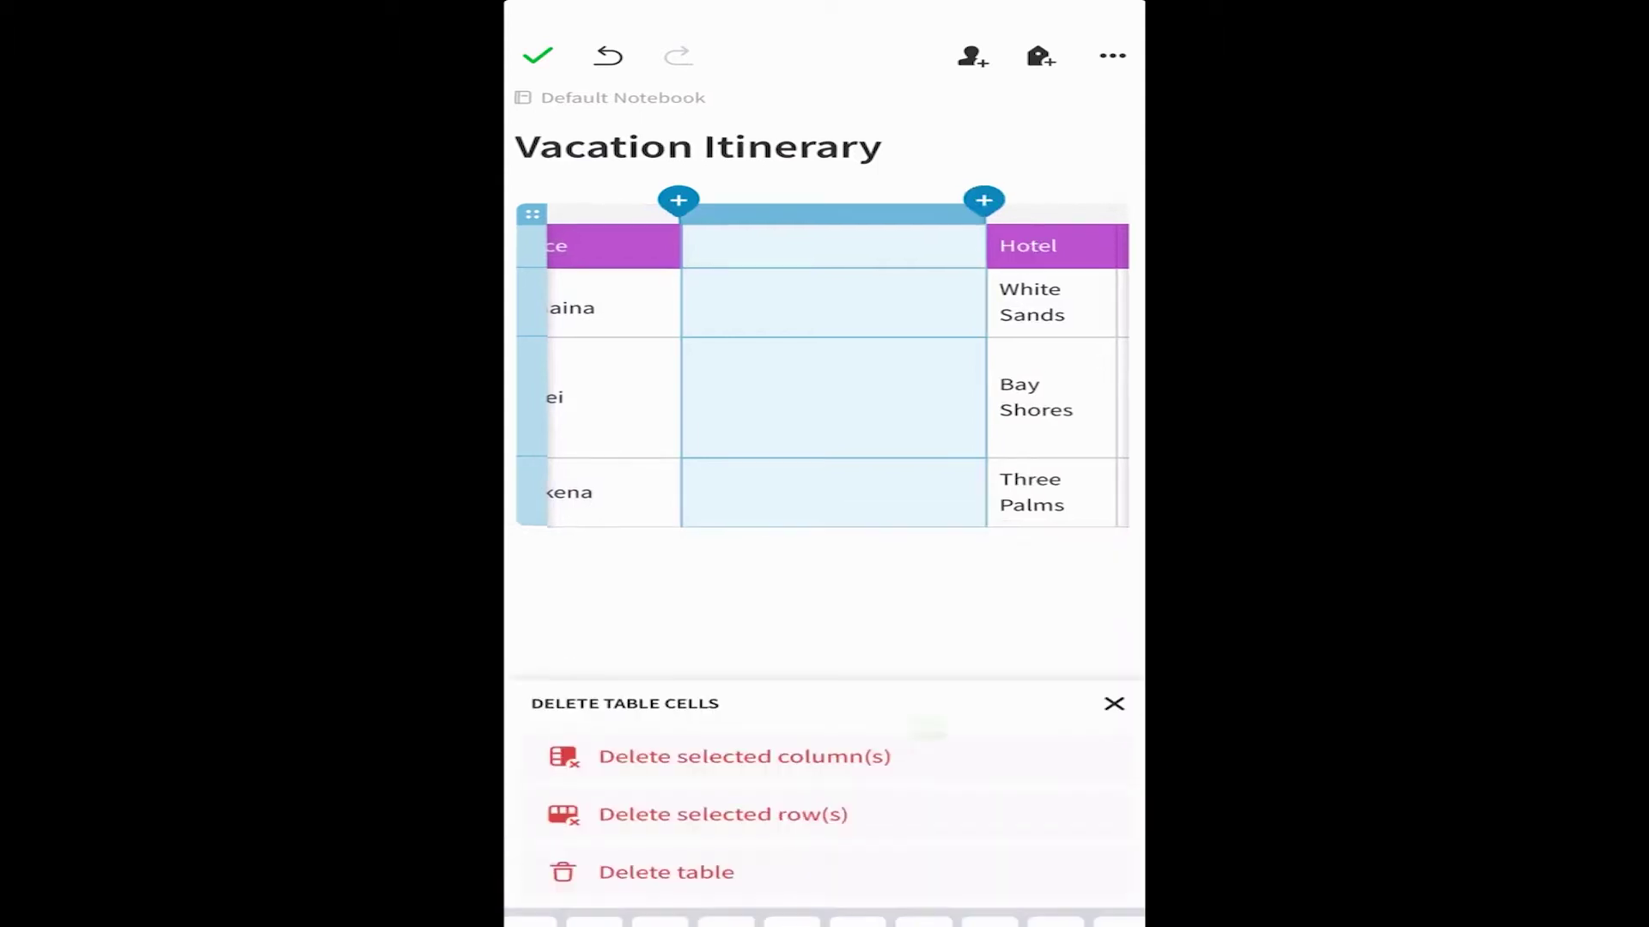
click(927, 727)
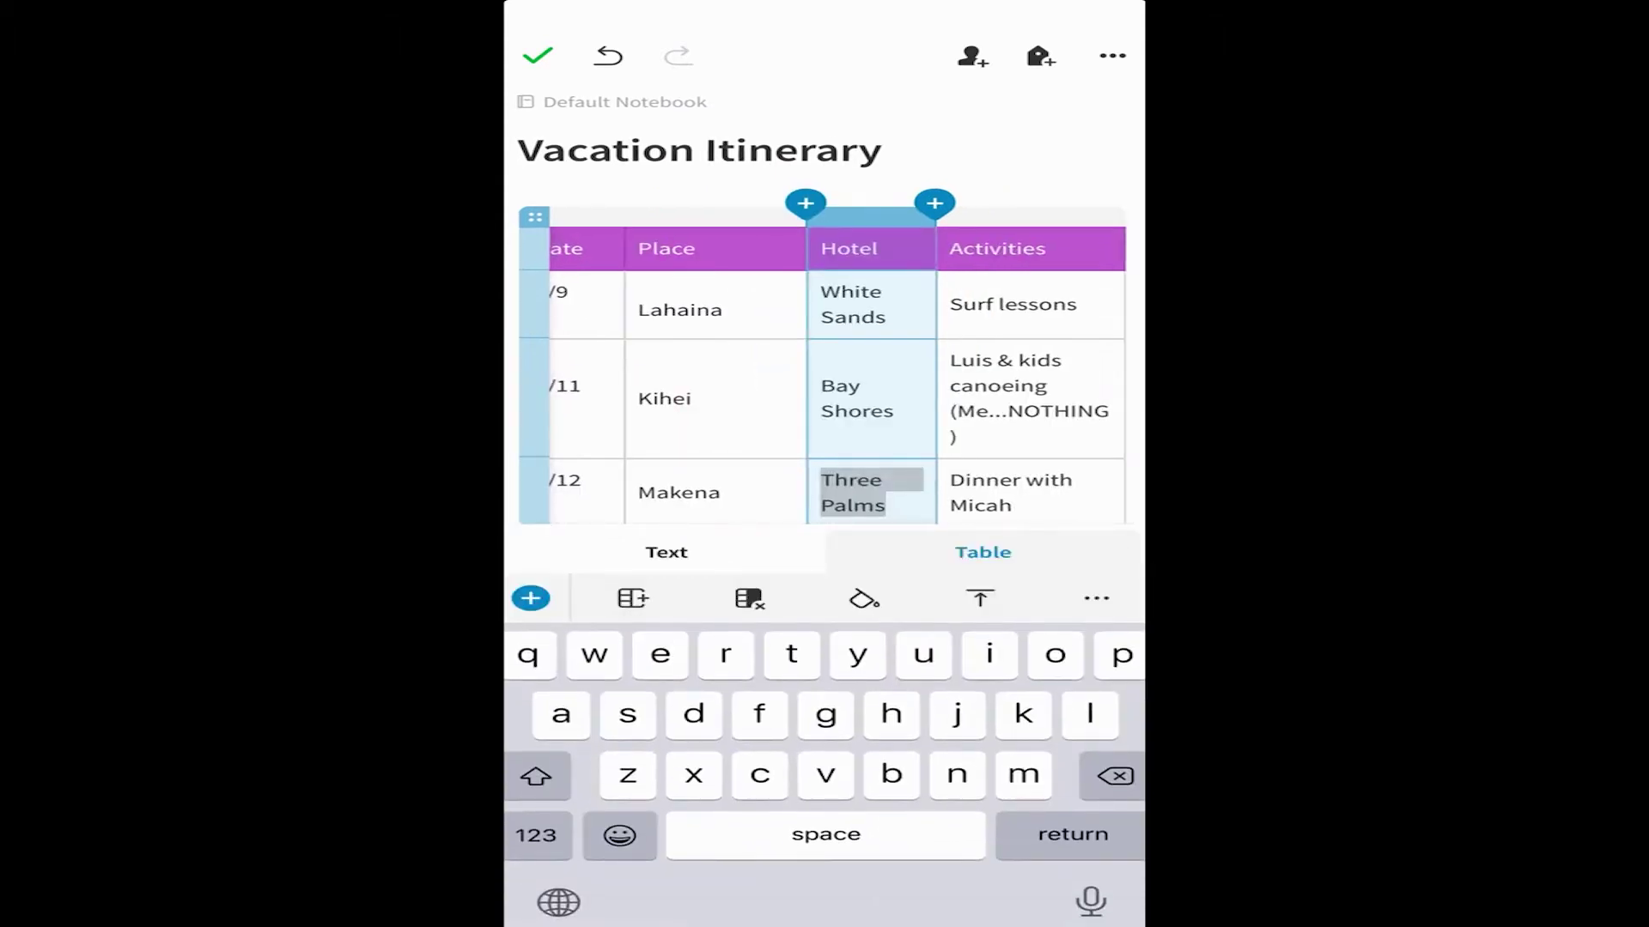
scroll(824, 361, left, 1)
Step: Insert a blank row below 5/11, delete it again, and finish editing Vacation Itinerary
click(534, 398)
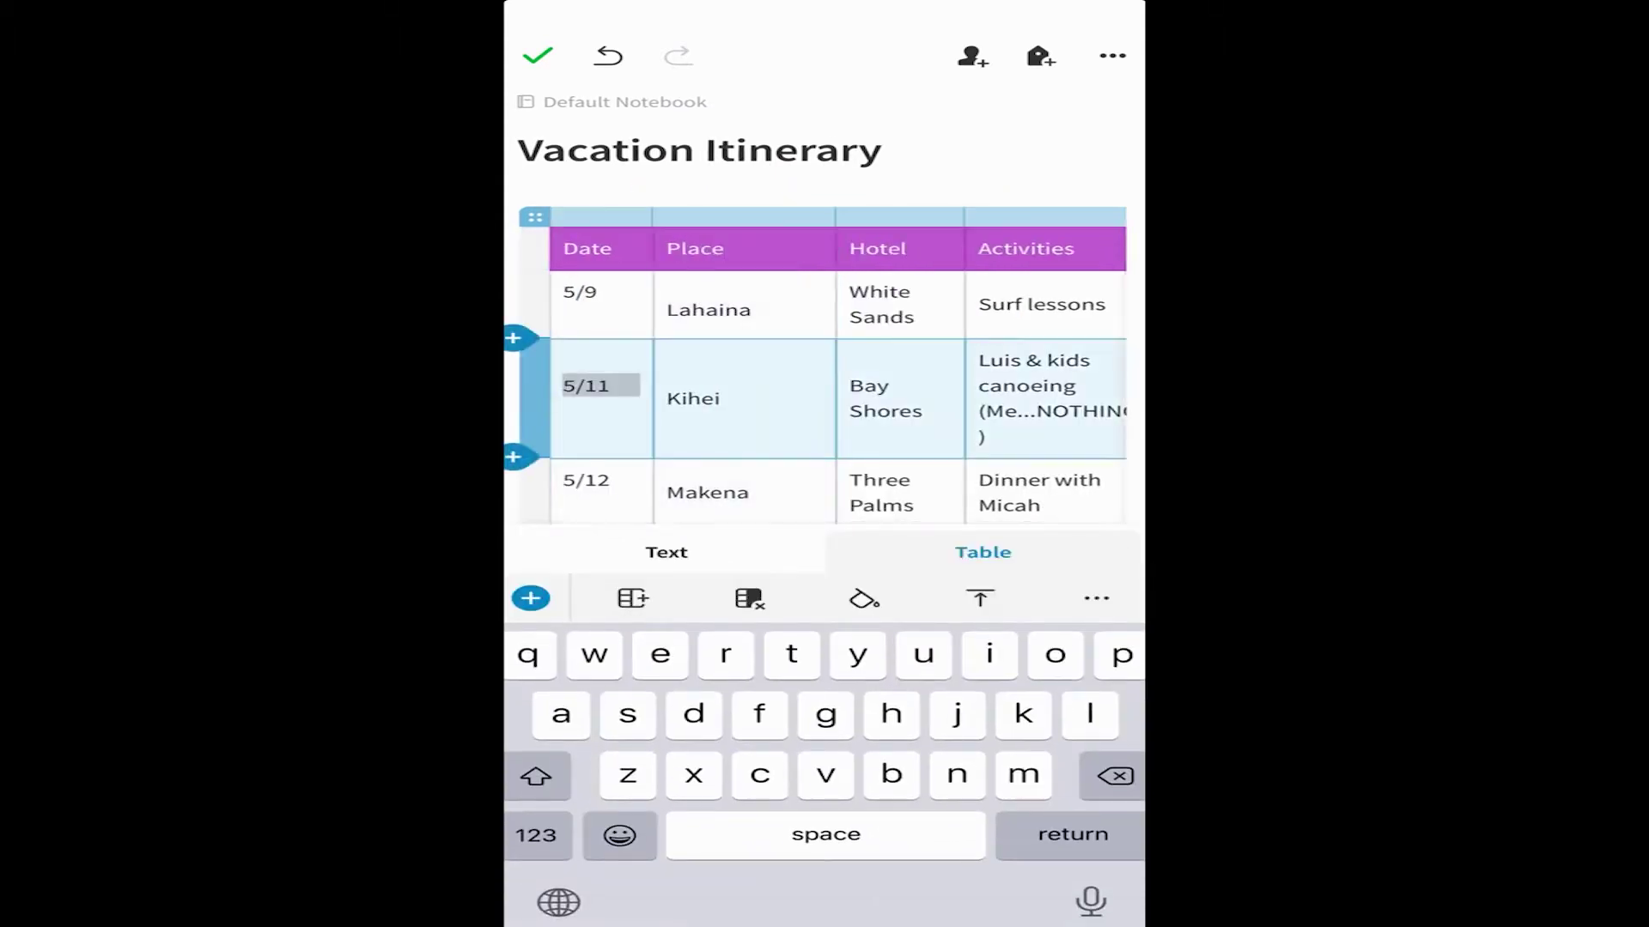
click(514, 456)
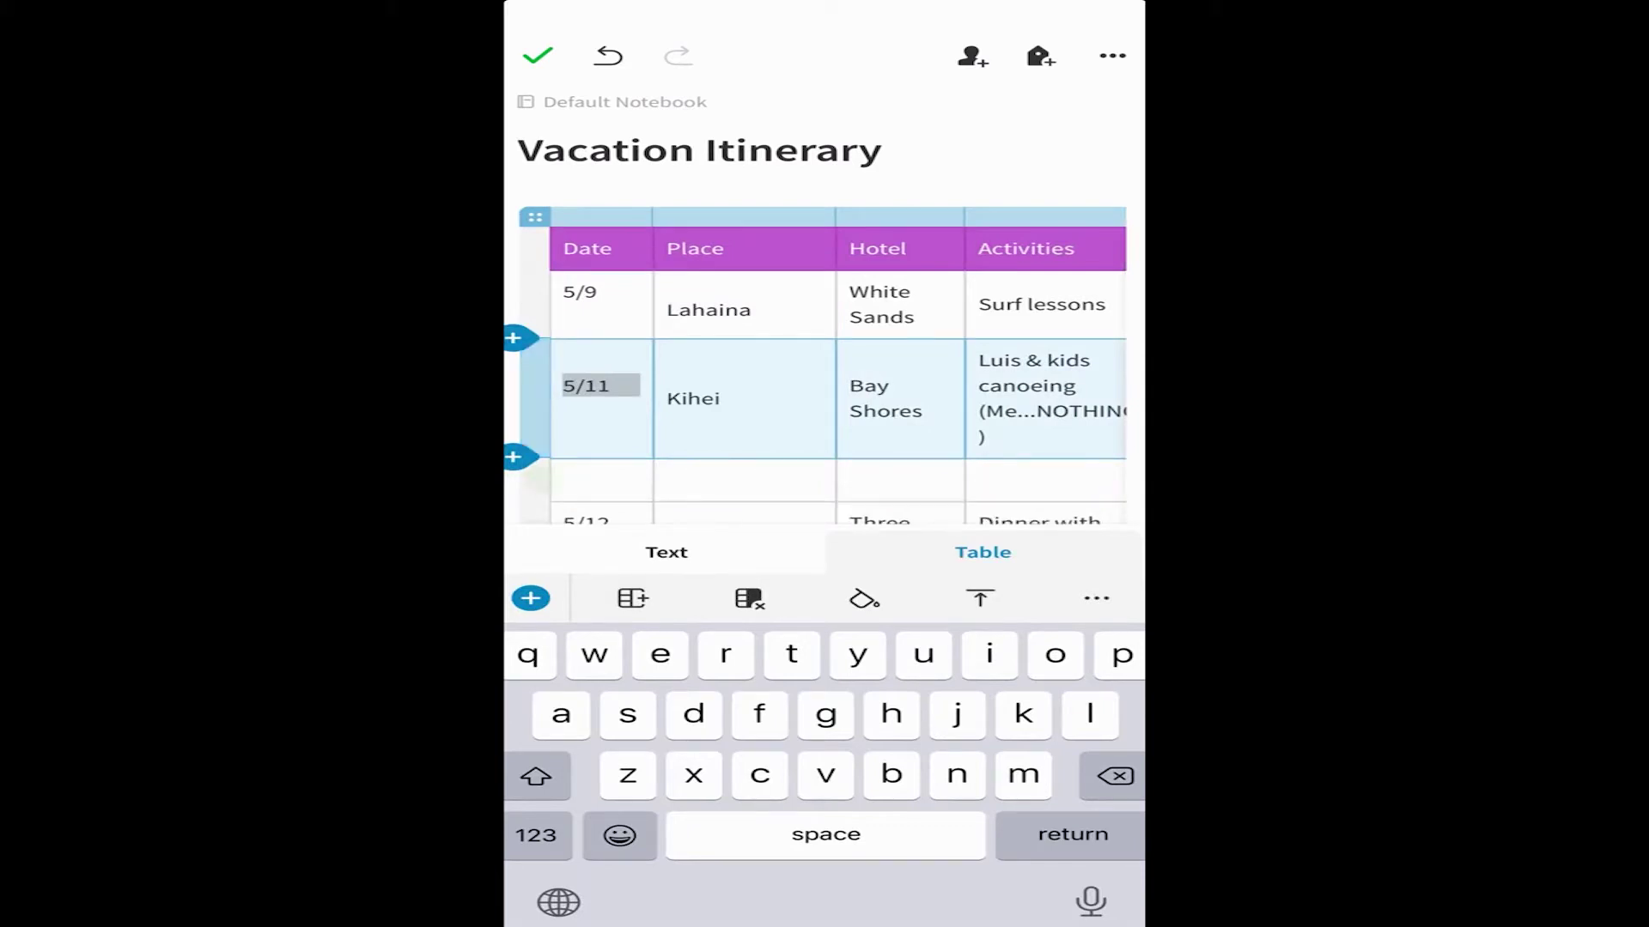
click(546, 478)
click(525, 489)
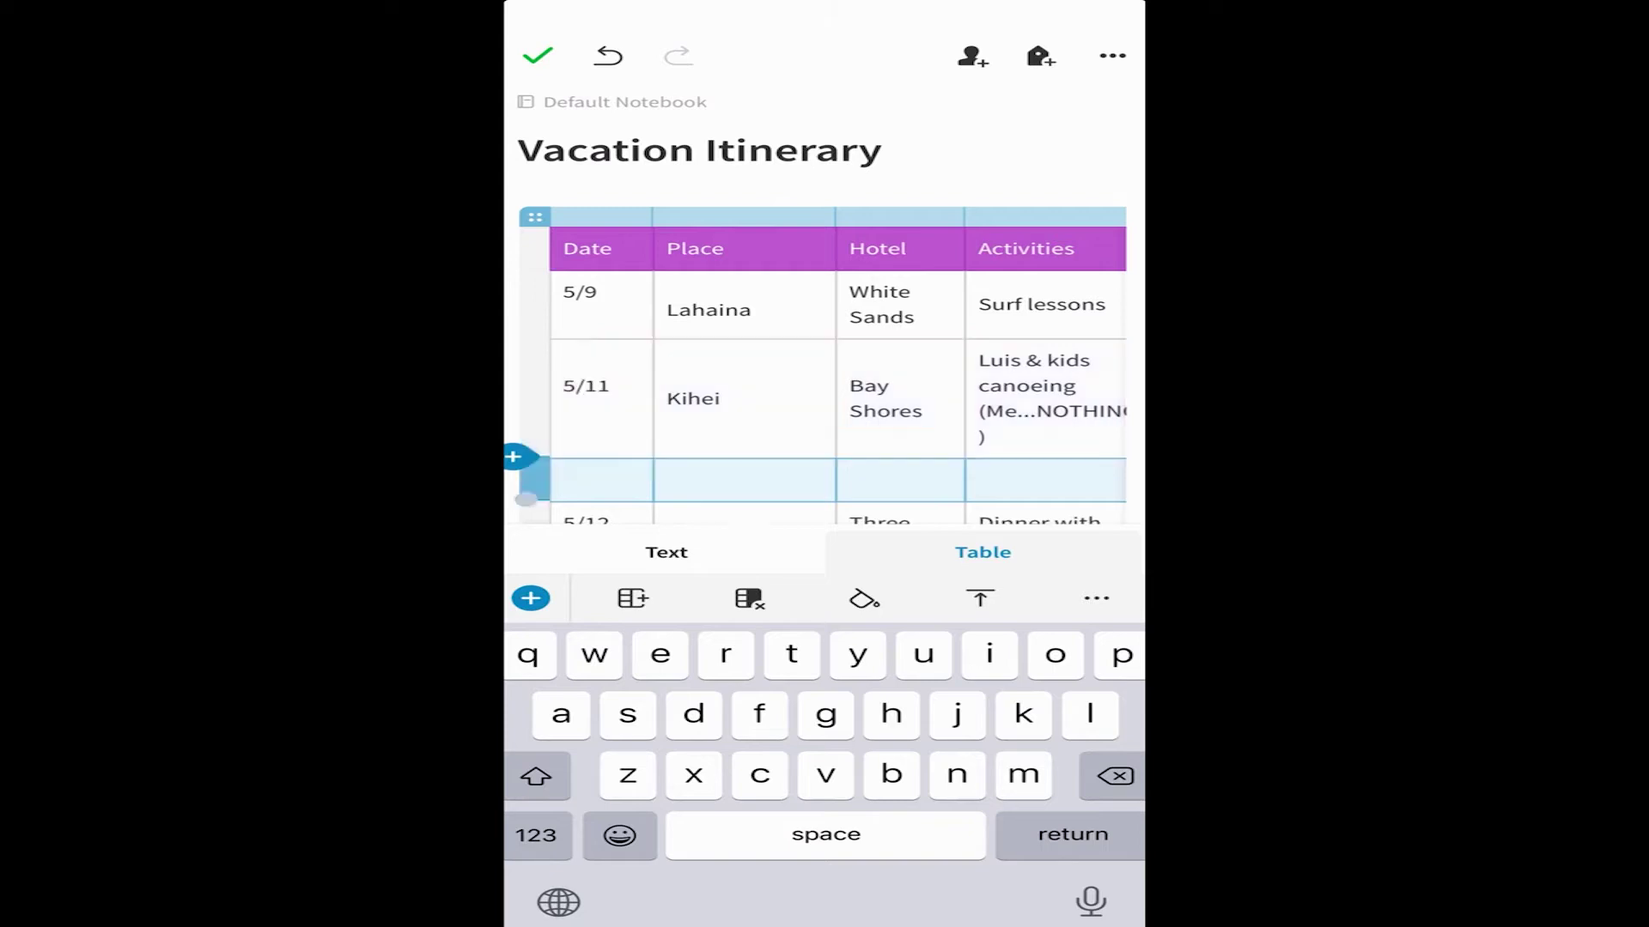
click(748, 599)
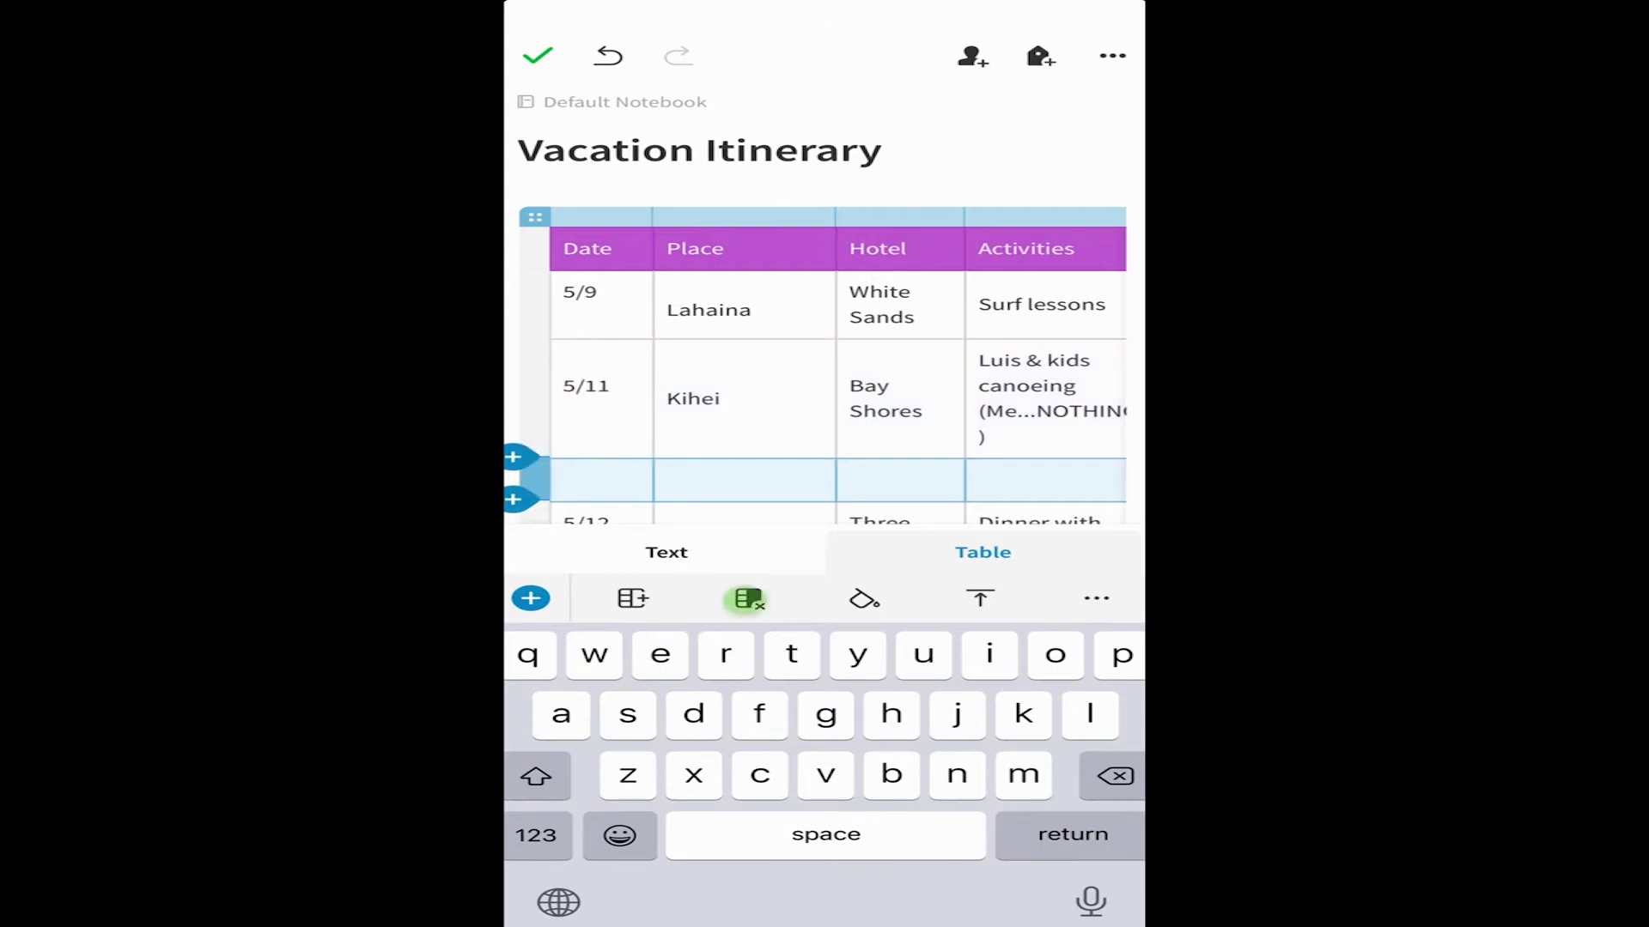
click(890, 785)
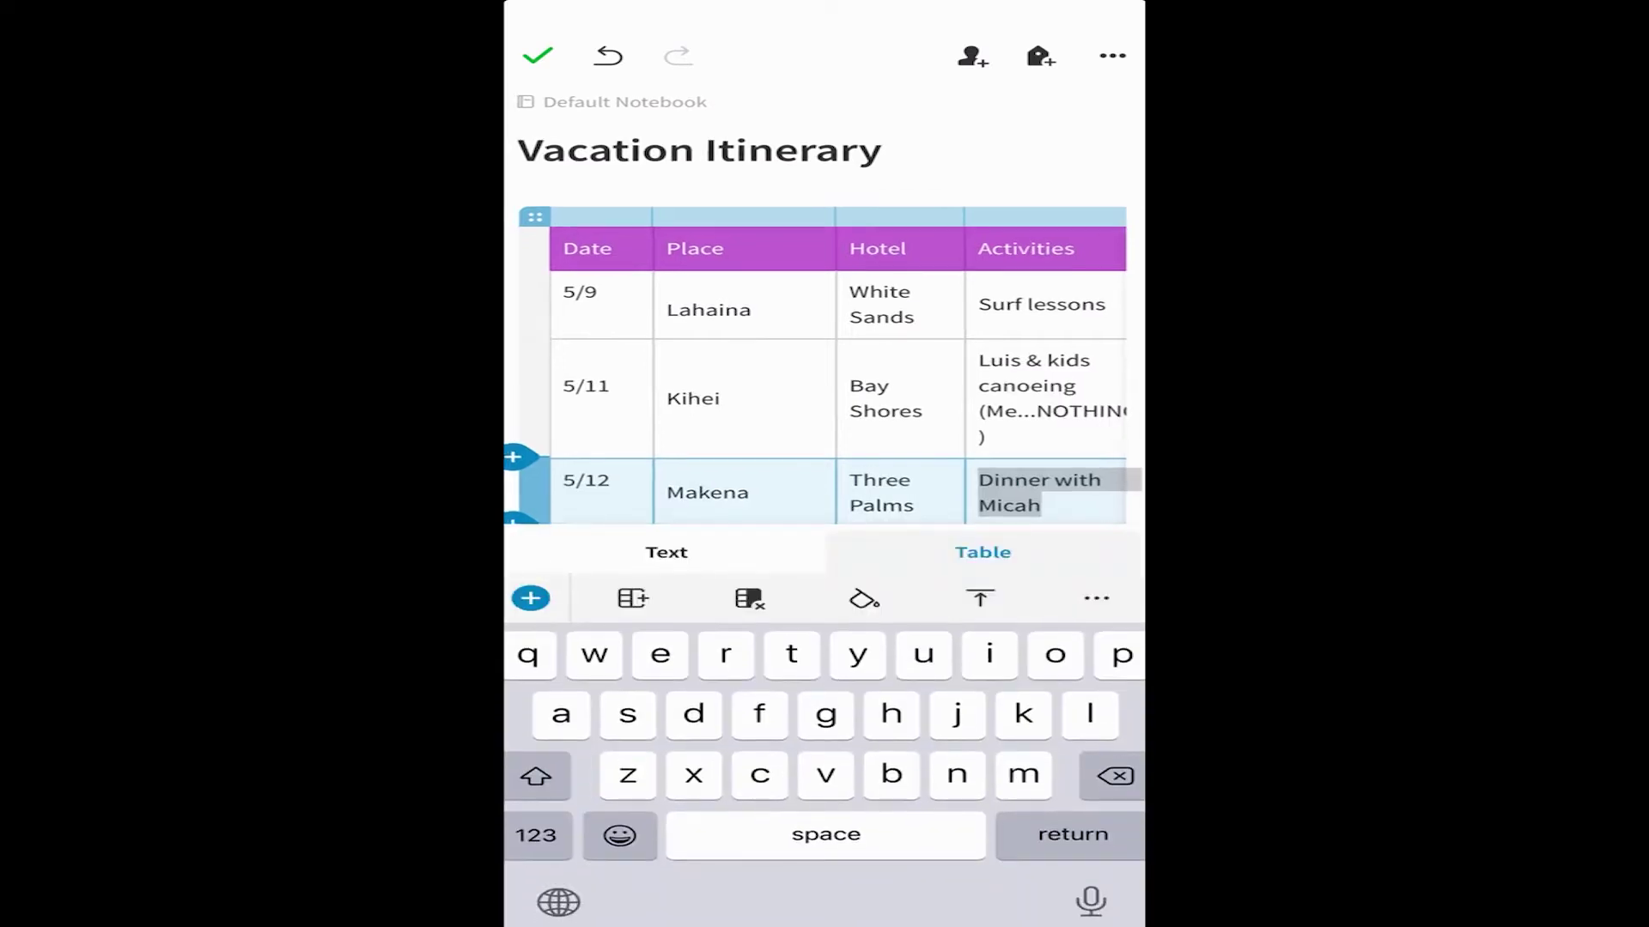
click(538, 56)
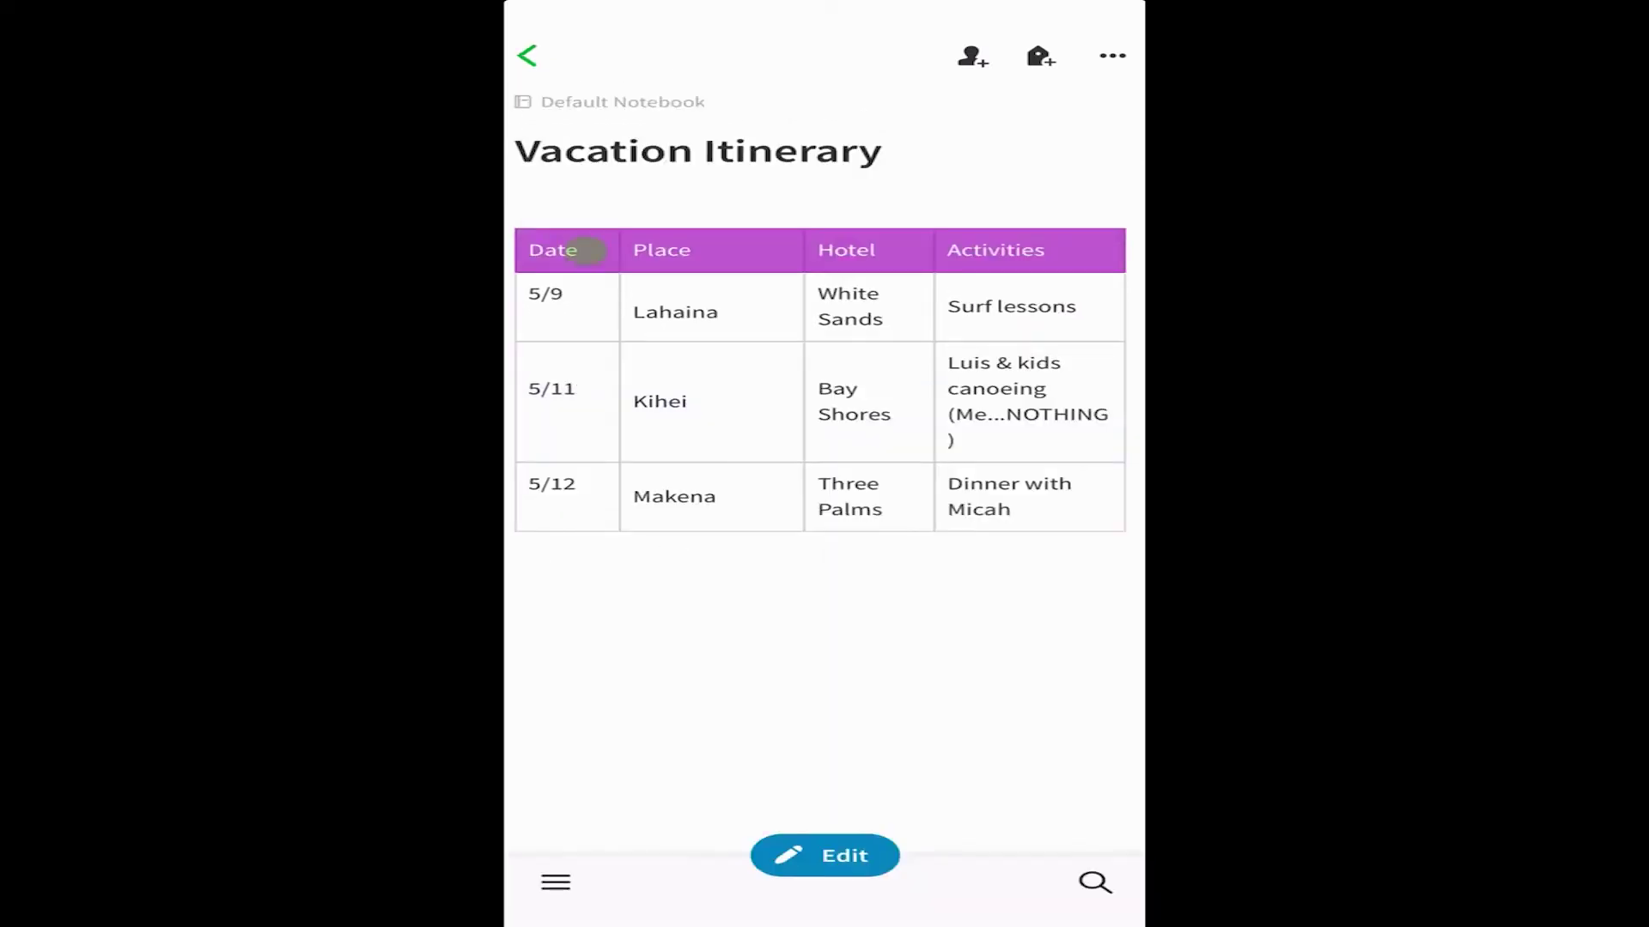
Step: Colour the Date header cell of the itinerary table green
click(582, 251)
click(864, 599)
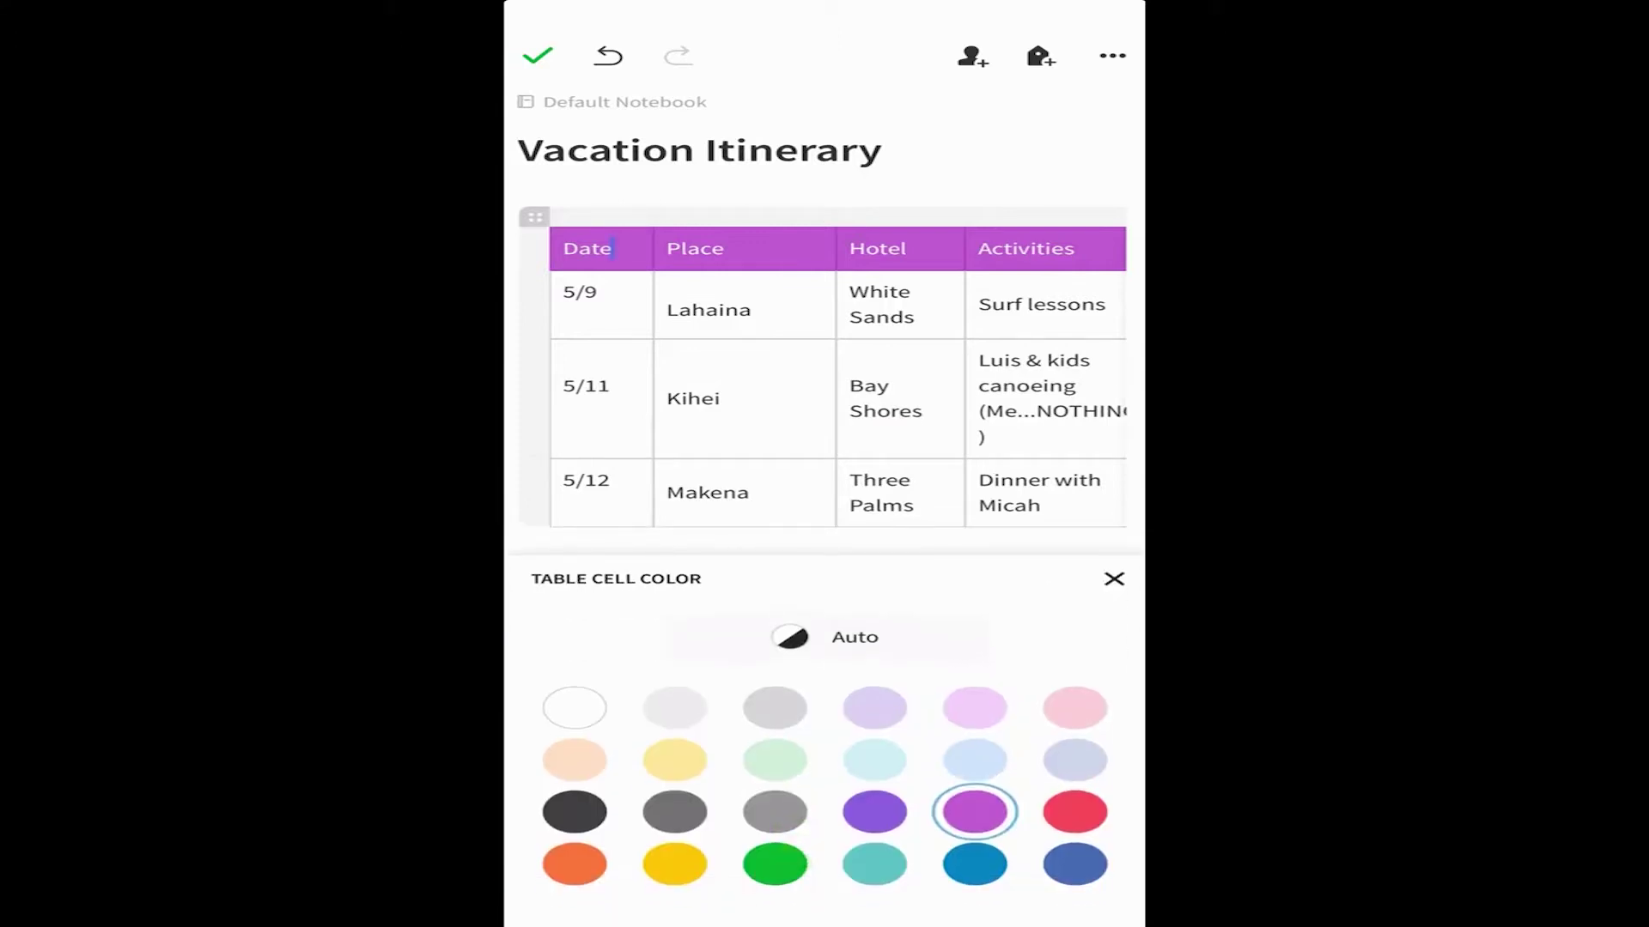
click(774, 864)
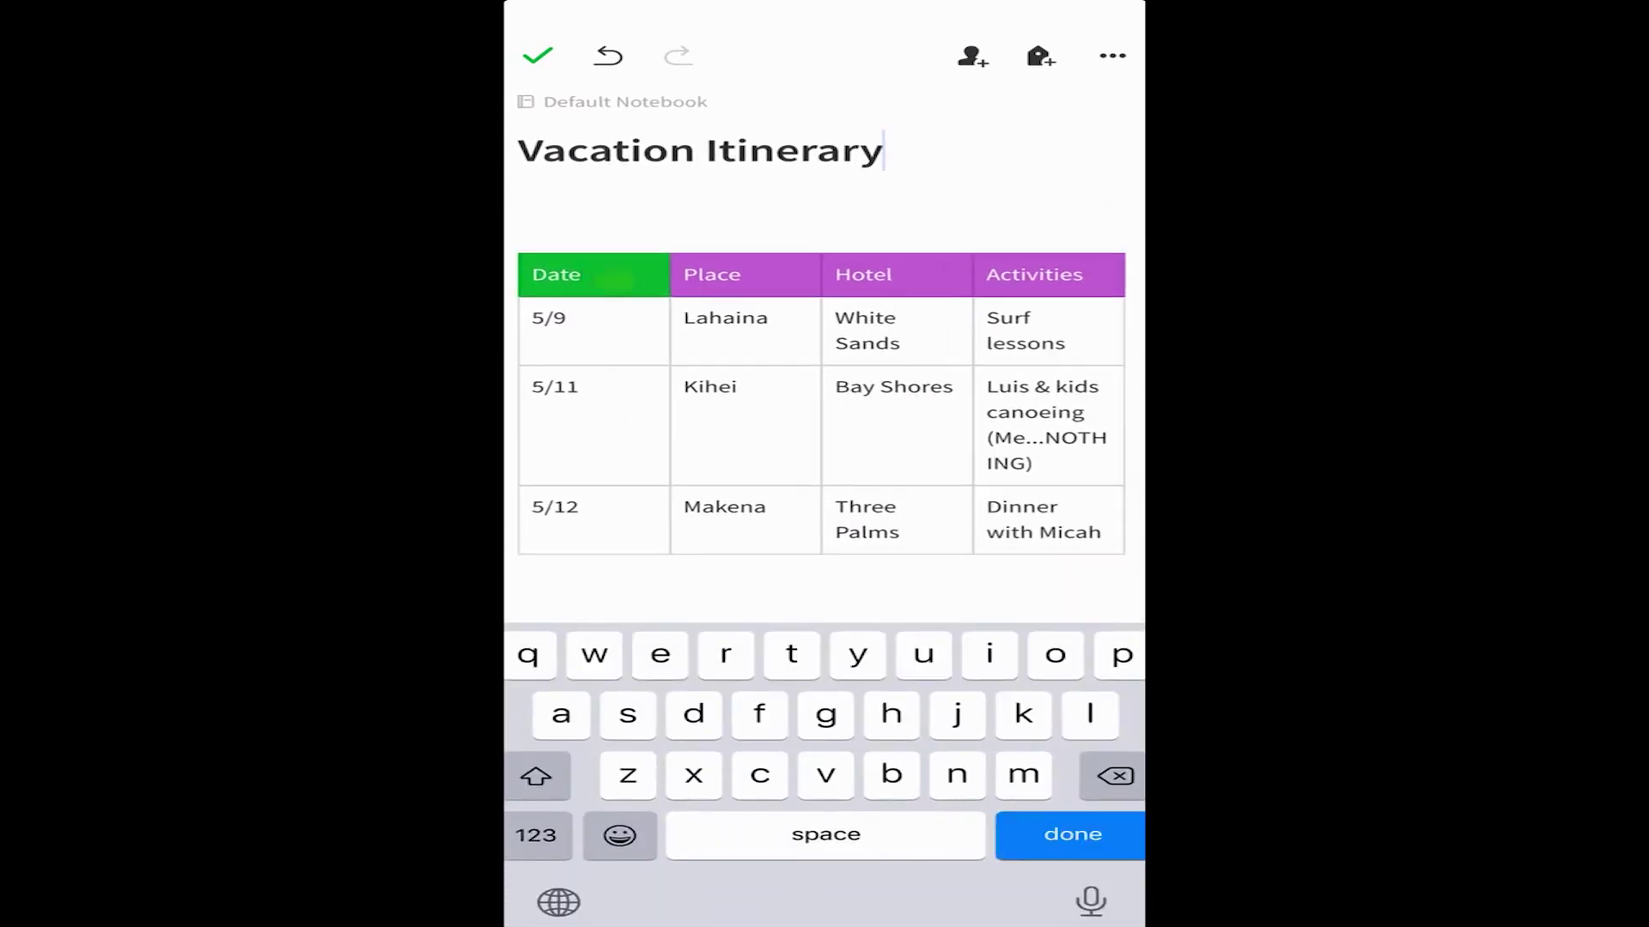
Step: Vertically centre the whole Date column's entries and move out of the table
click(607, 274)
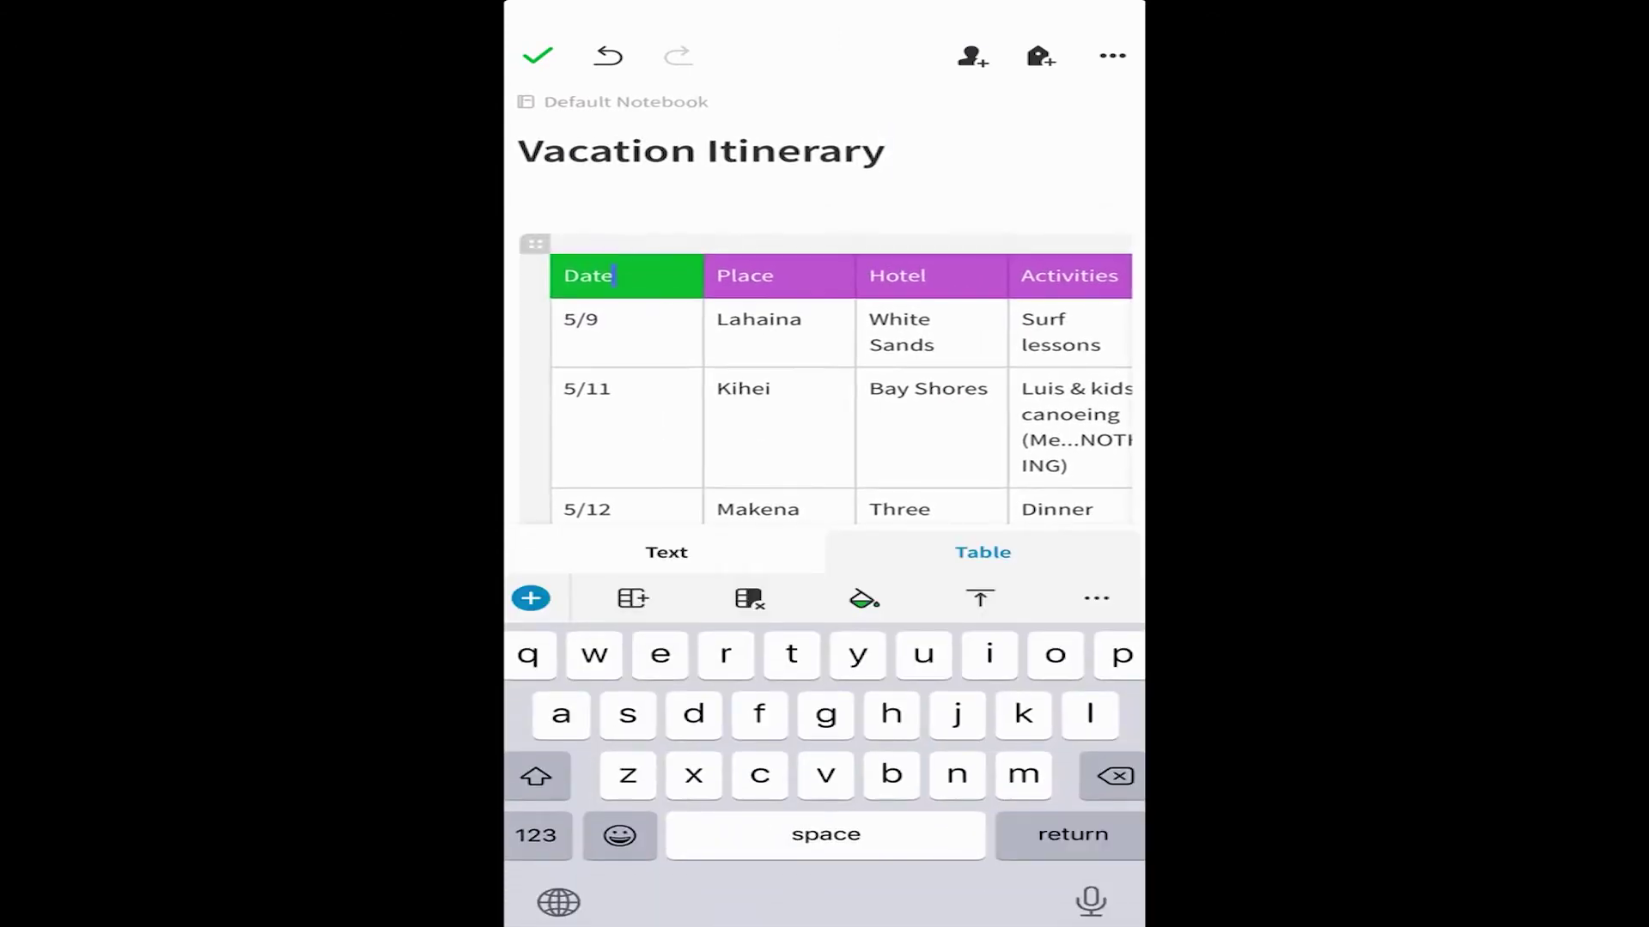
click(626, 242)
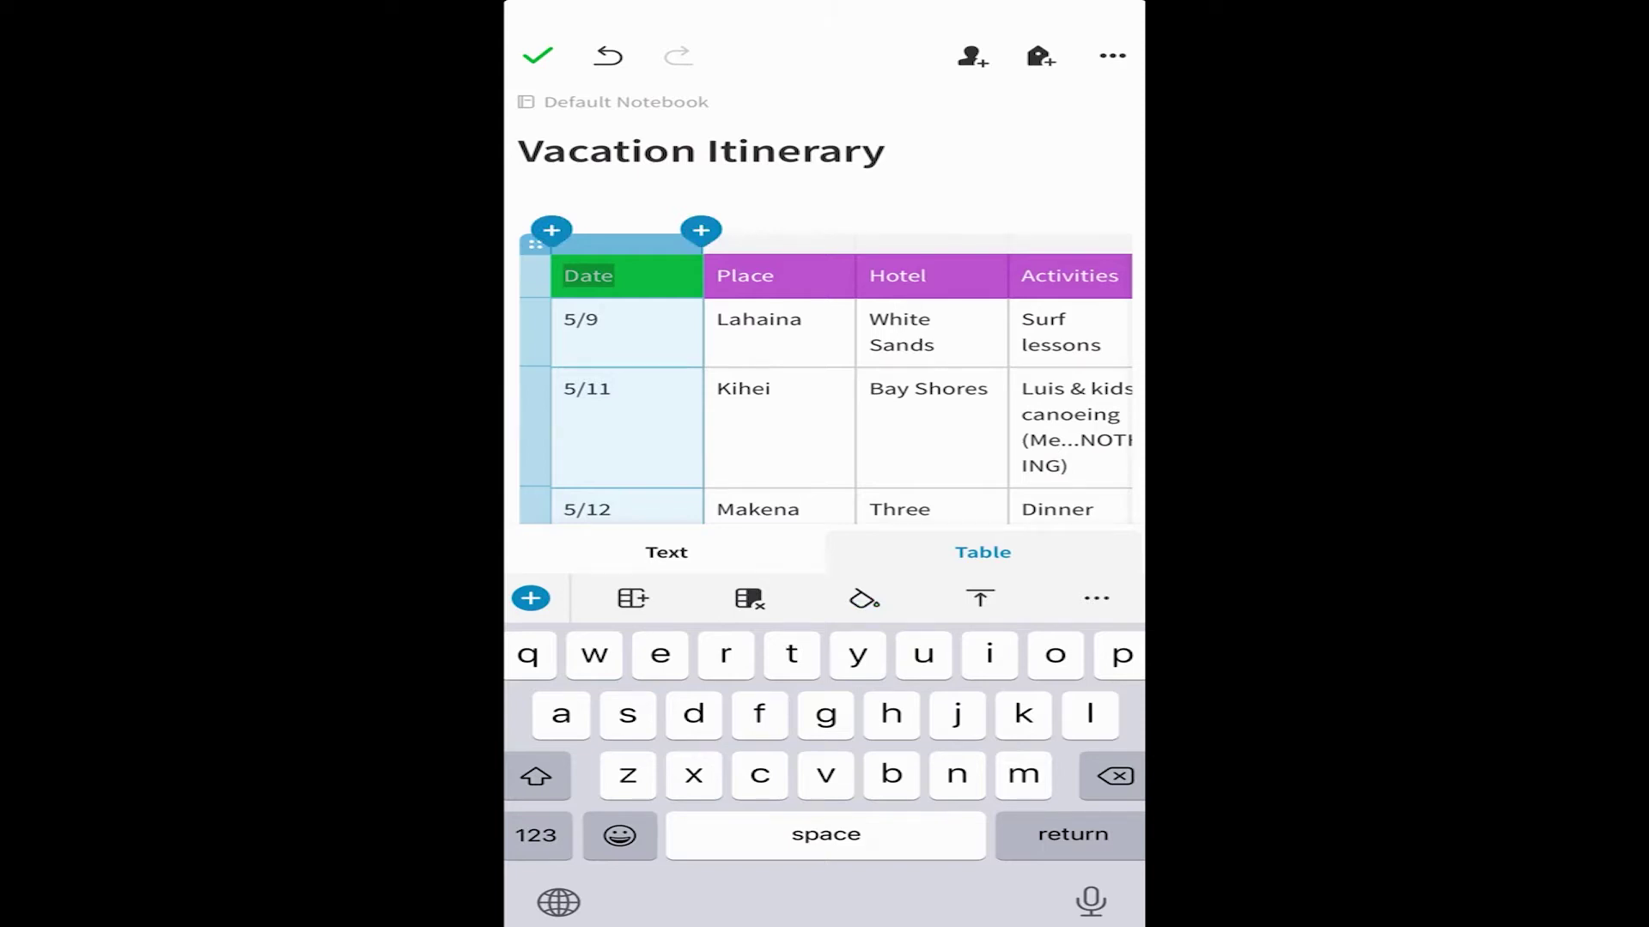
click(980, 597)
click(947, 790)
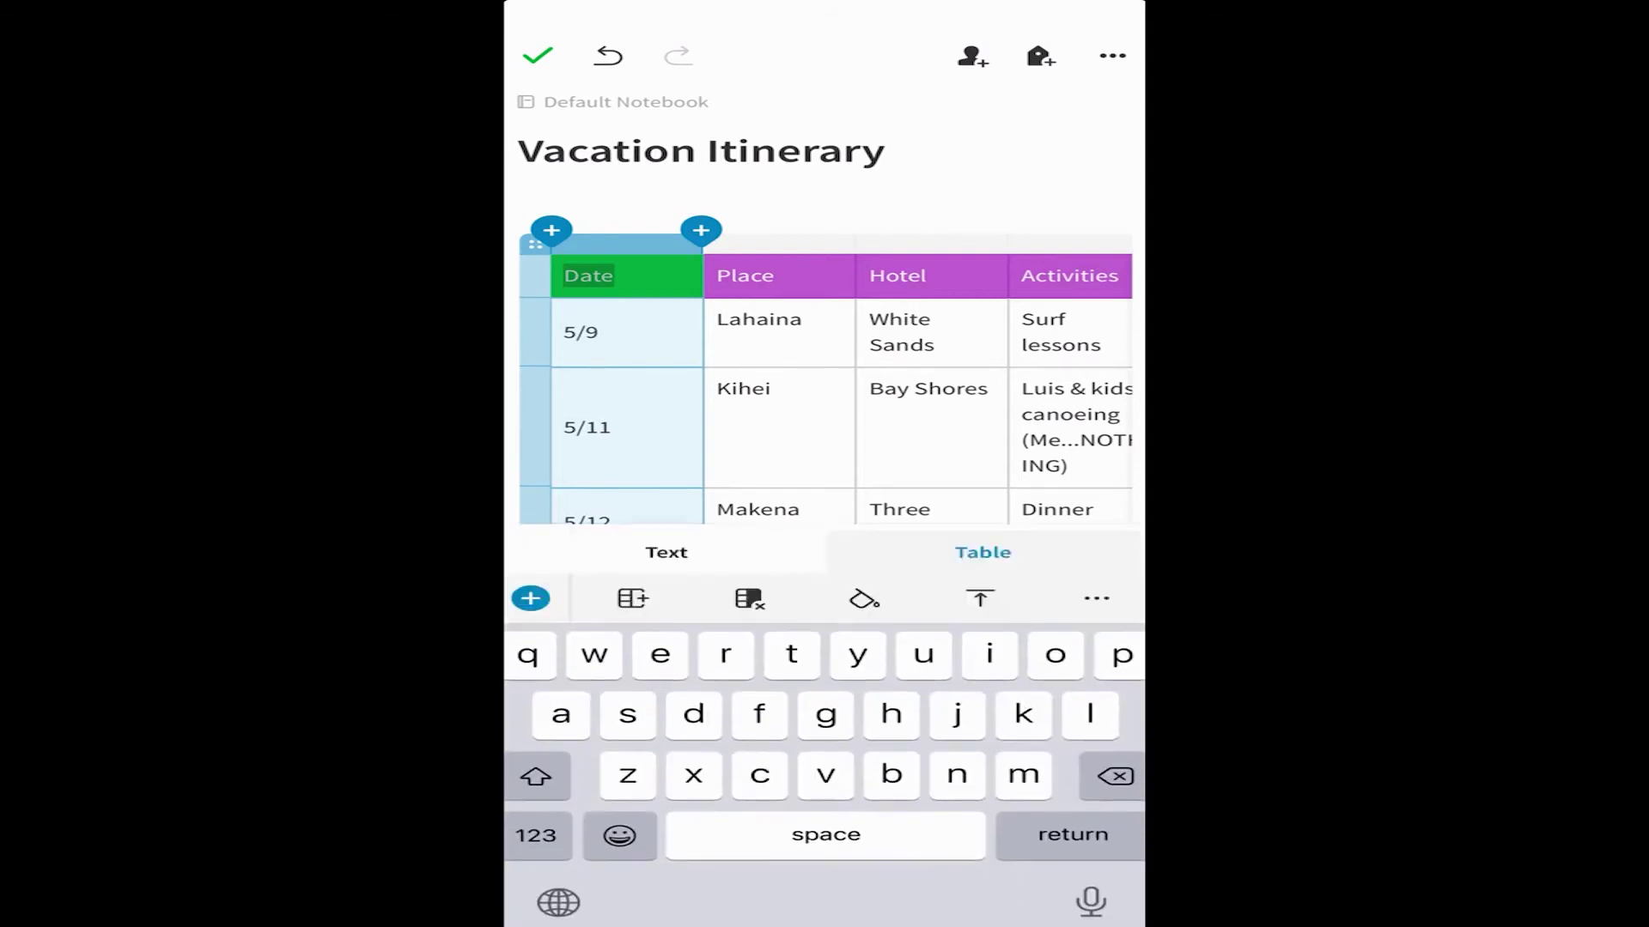
click(579, 201)
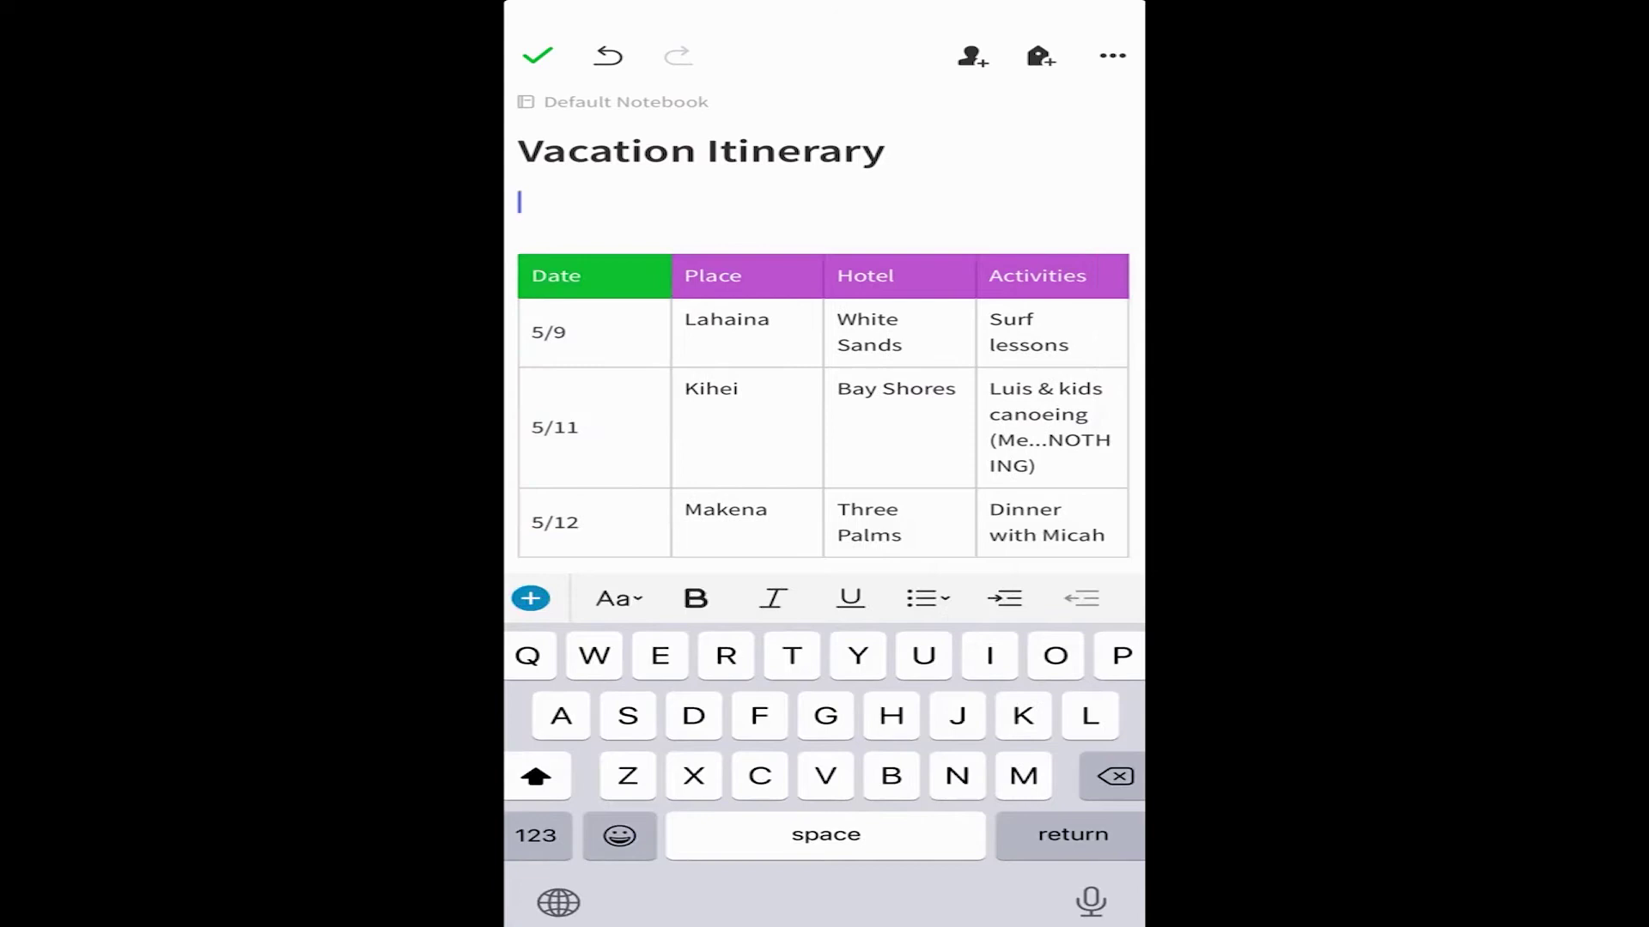
click(537, 56)
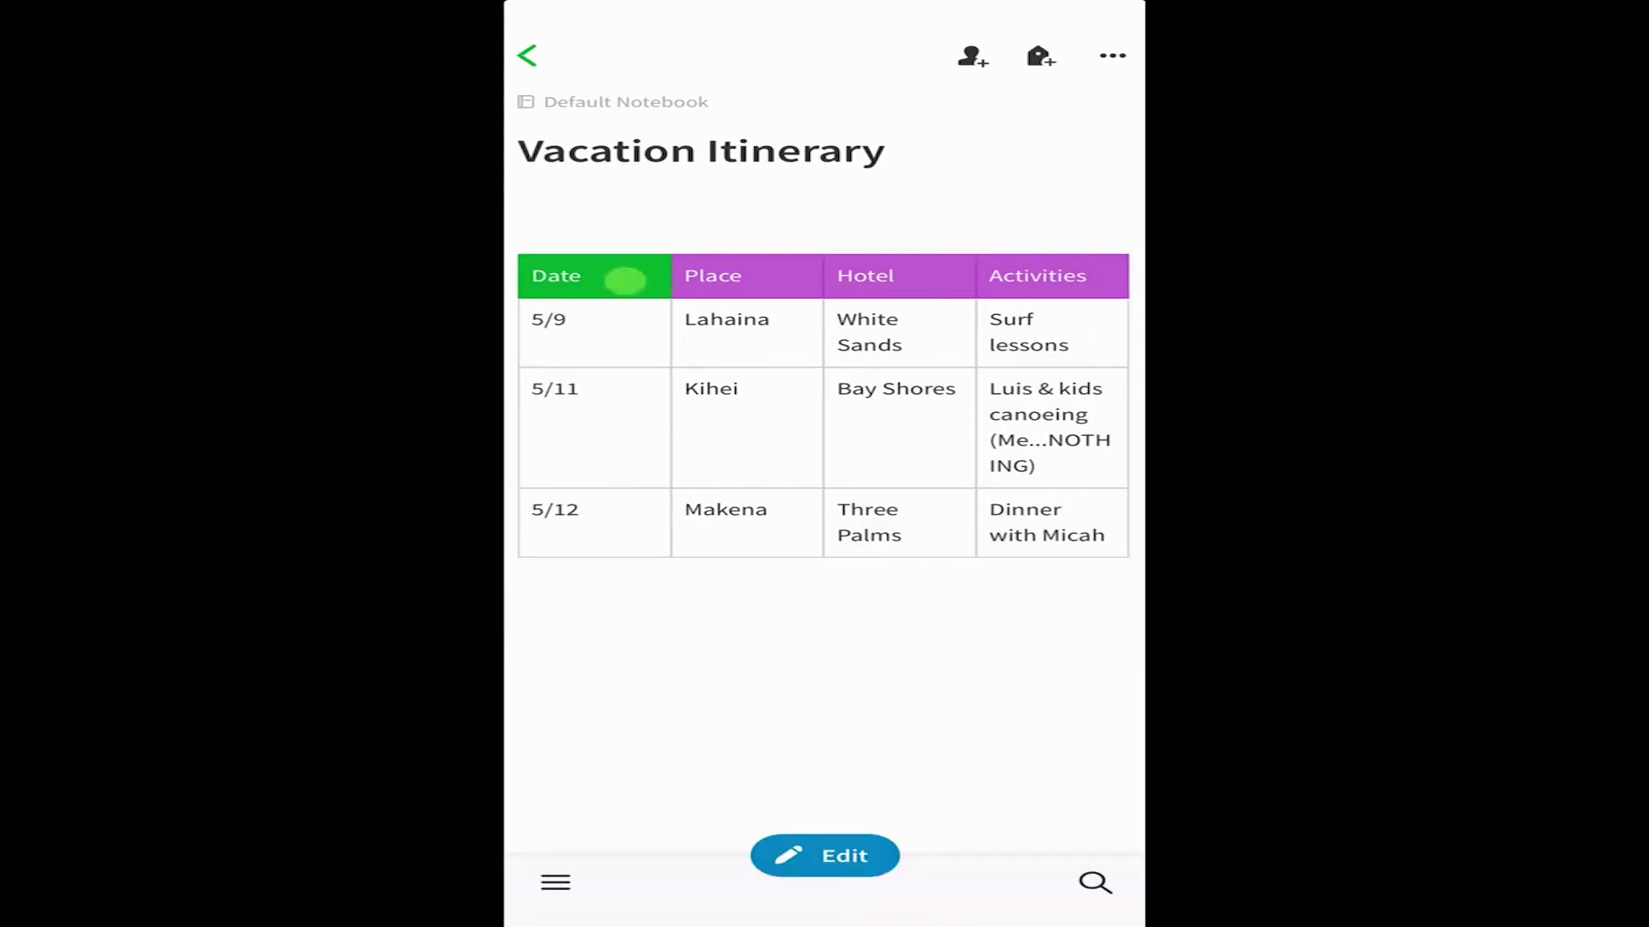
click(625, 282)
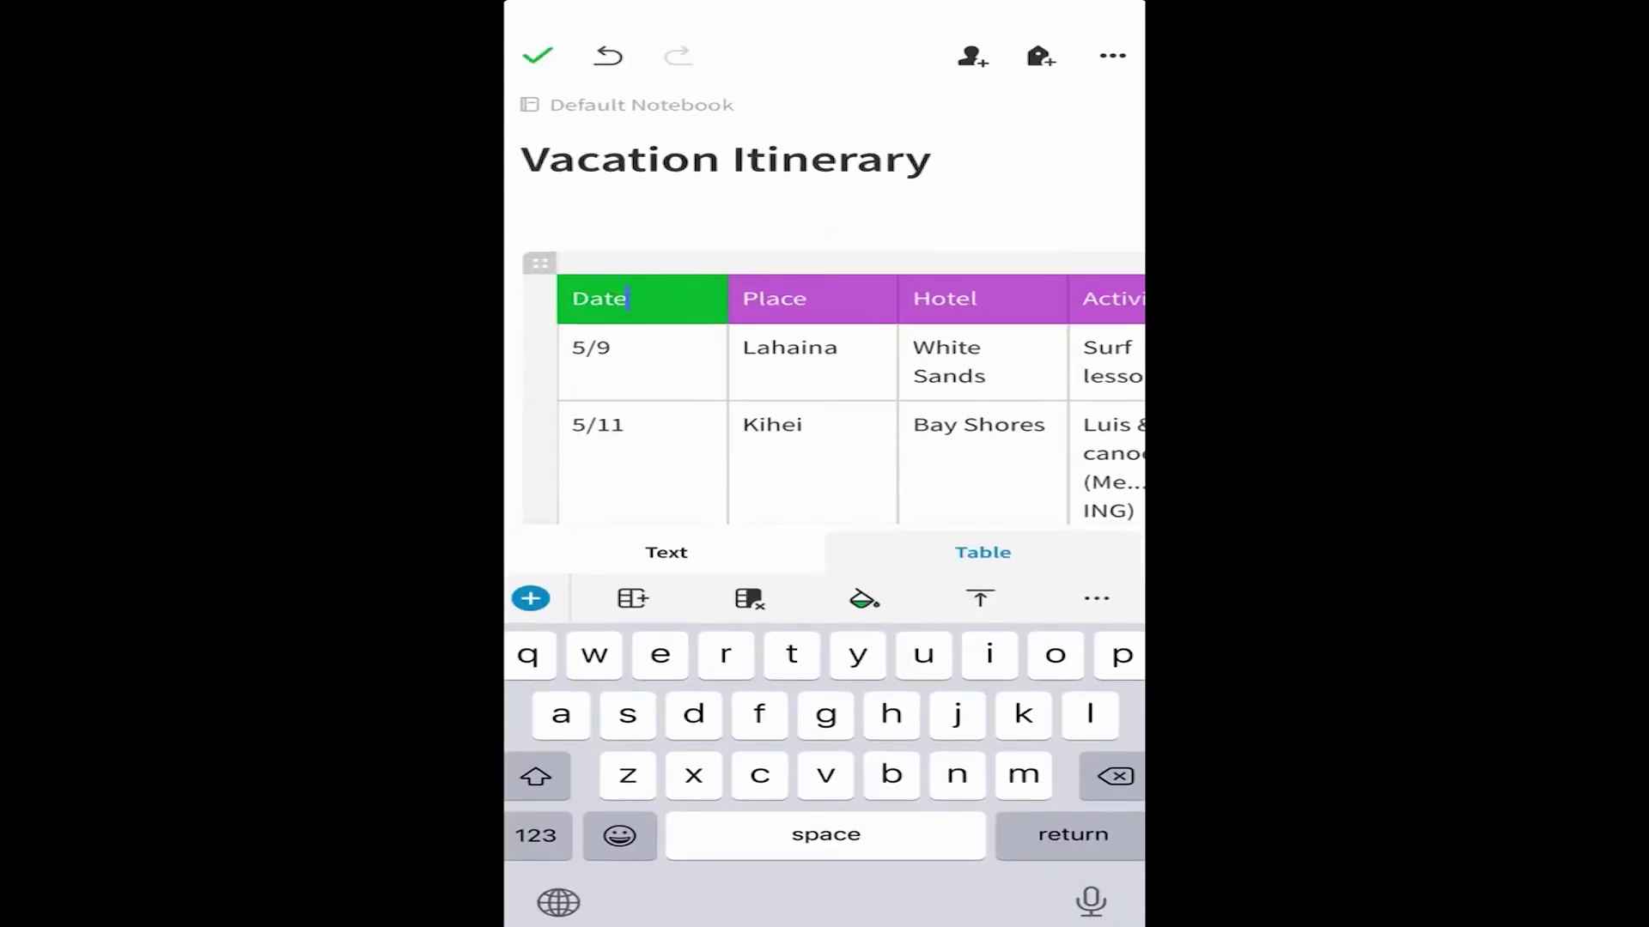
click(1097, 597)
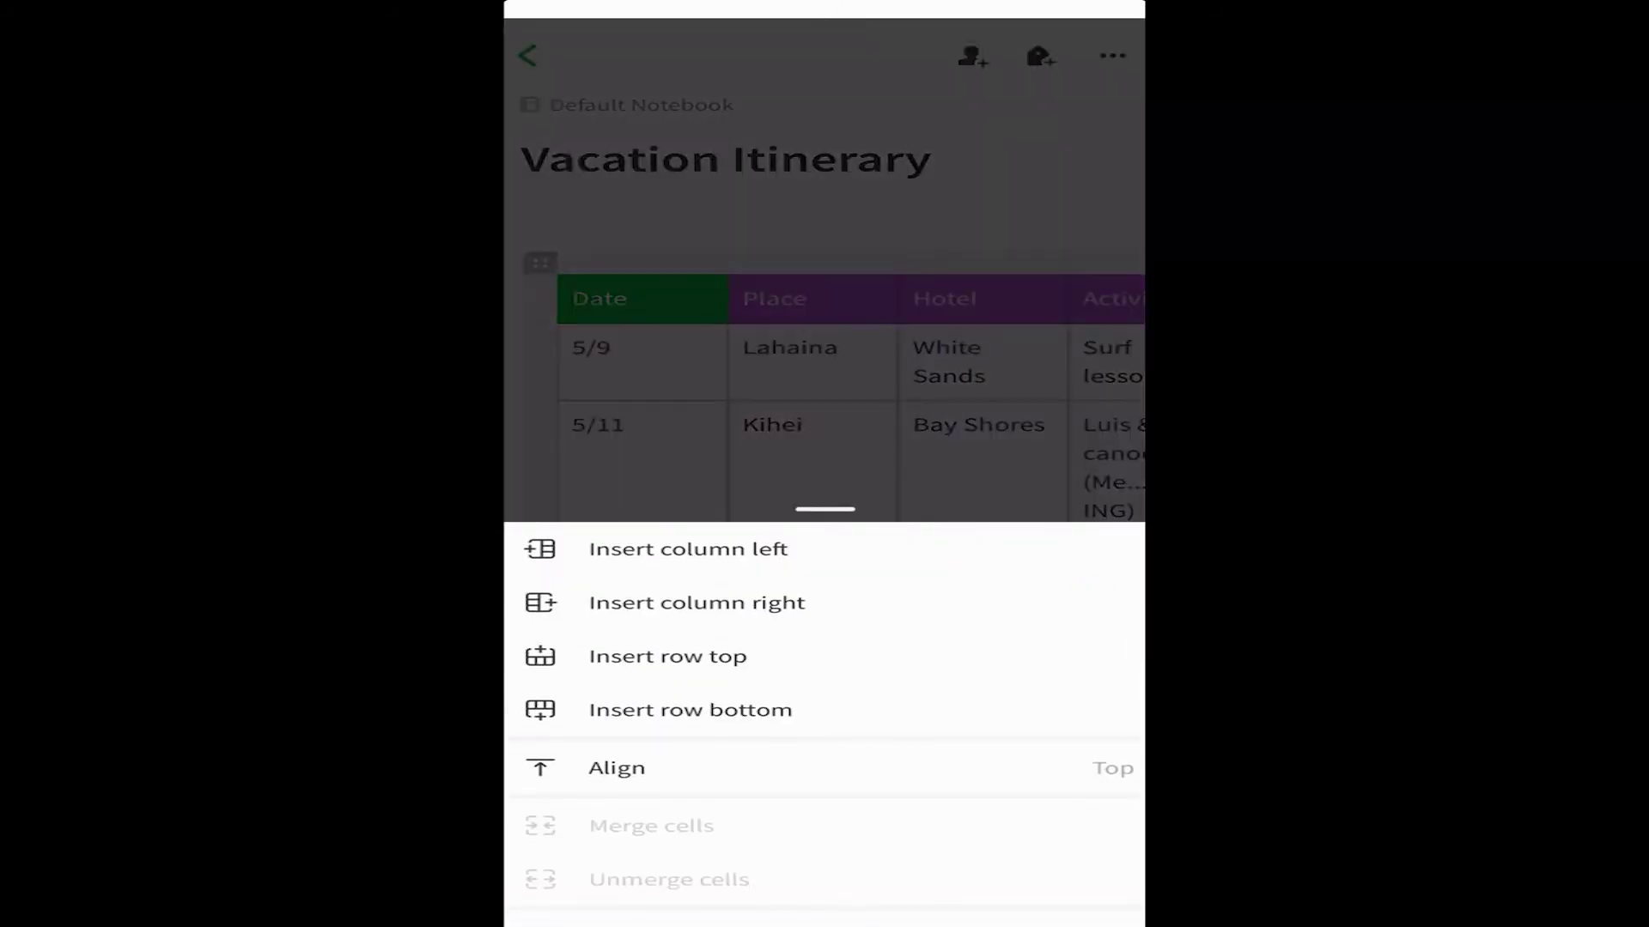
scroll(825, 722, down, 3)
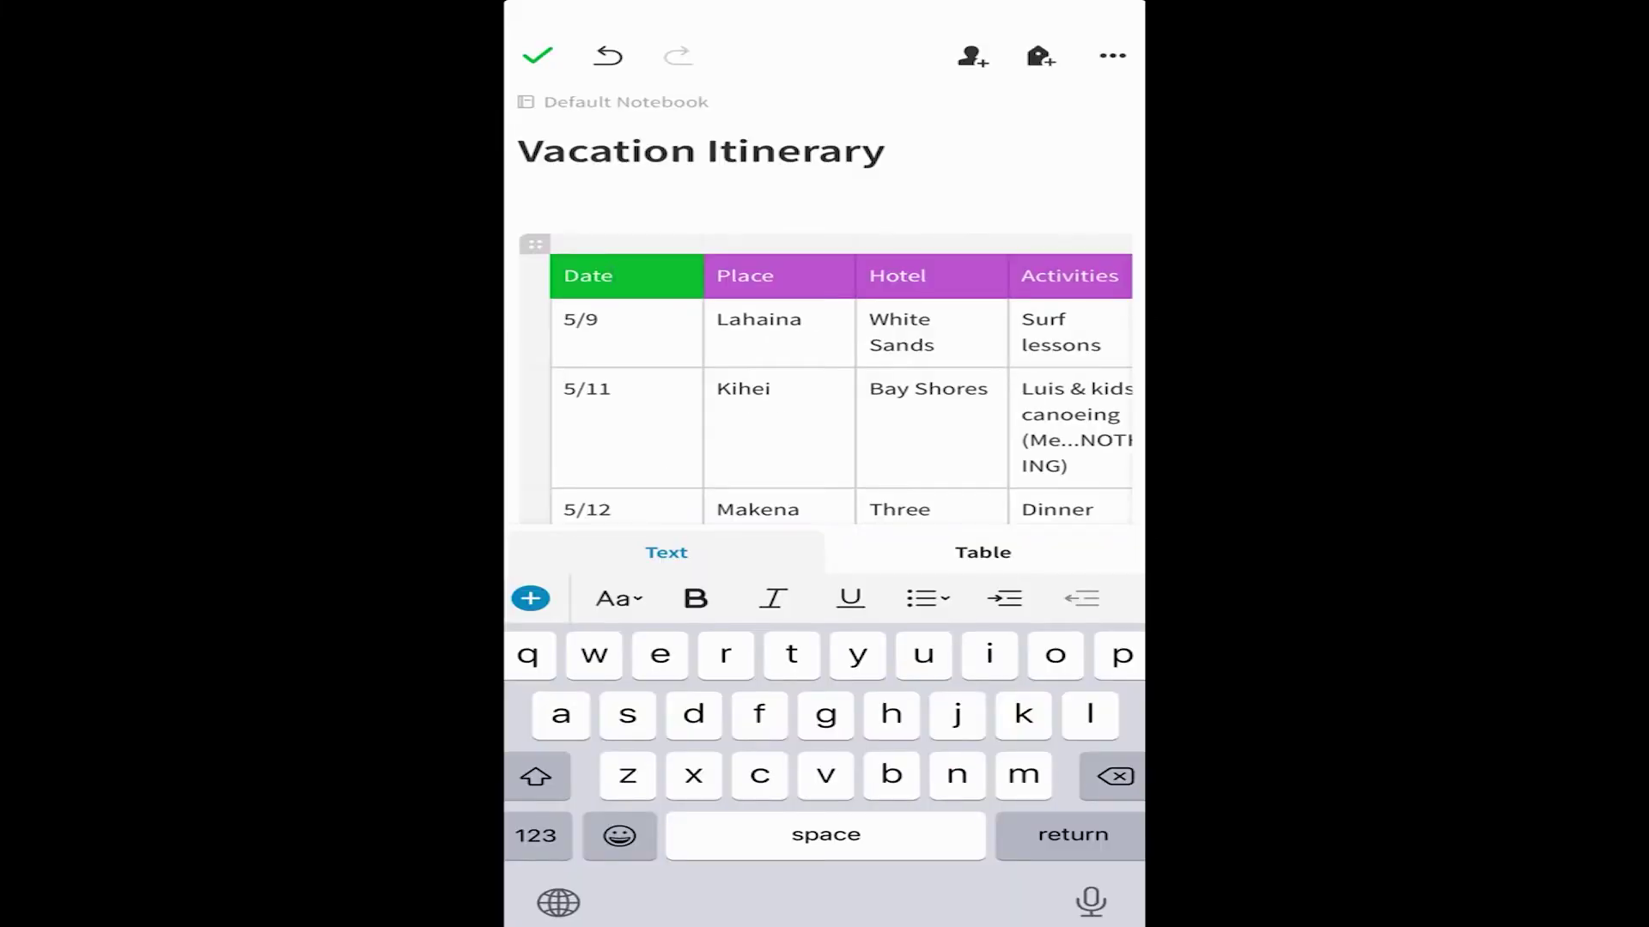
double_click(760, 321)
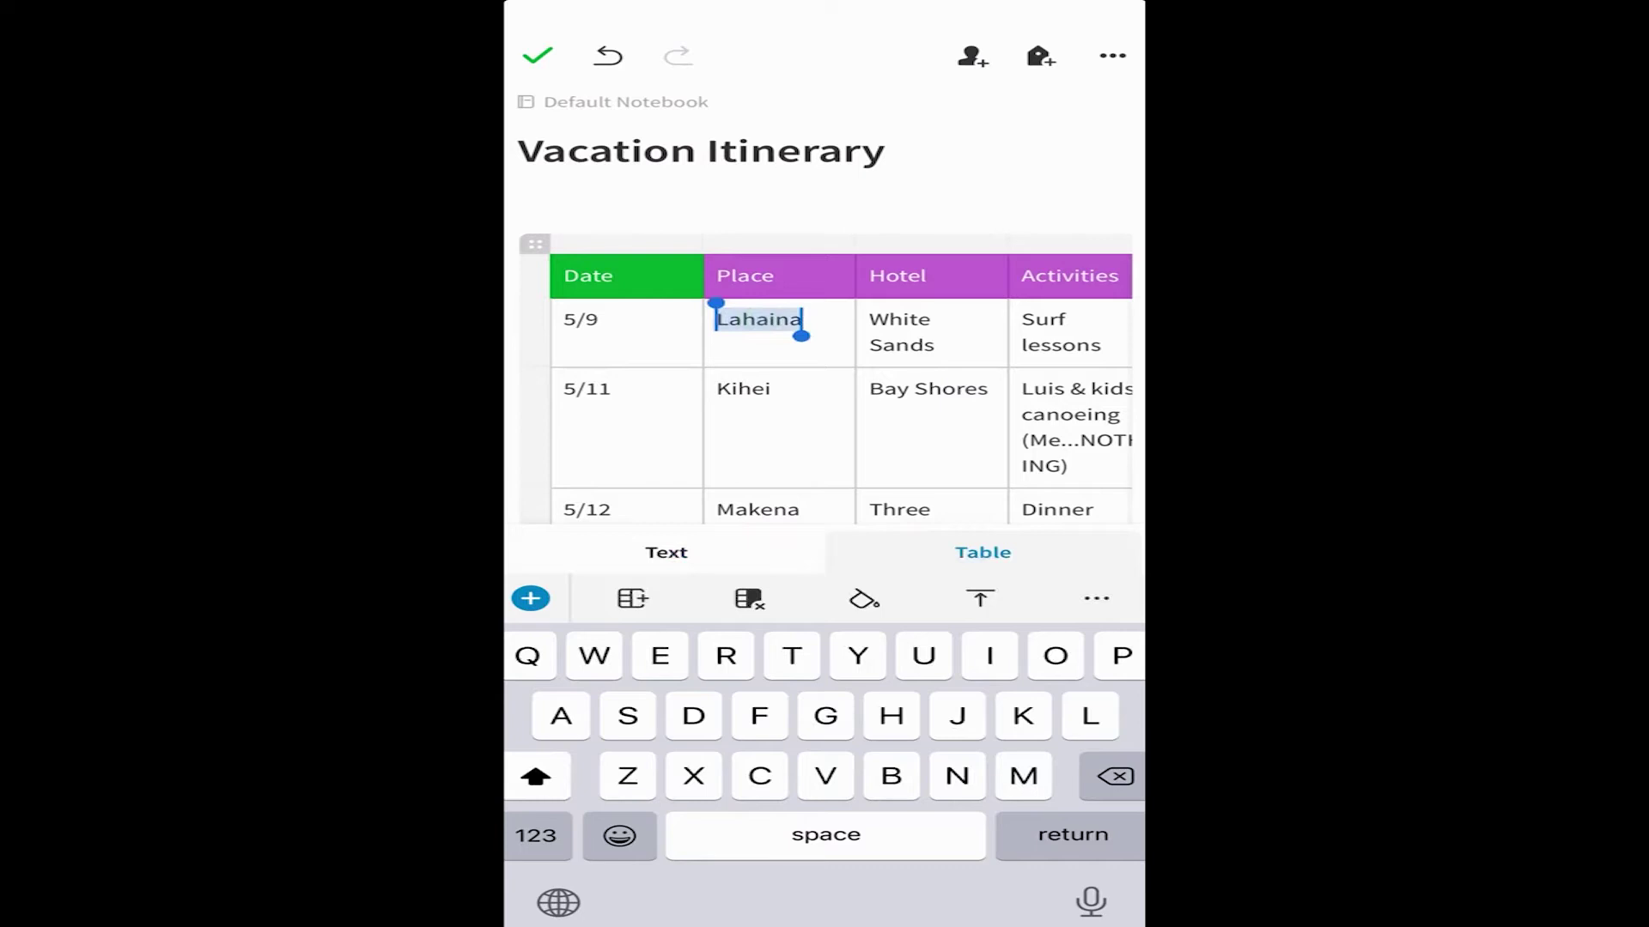
Step: Enlarge Lahaina to size 20, shrink it back to 16, make it bold and resume editing
click(700, 557)
click(619, 598)
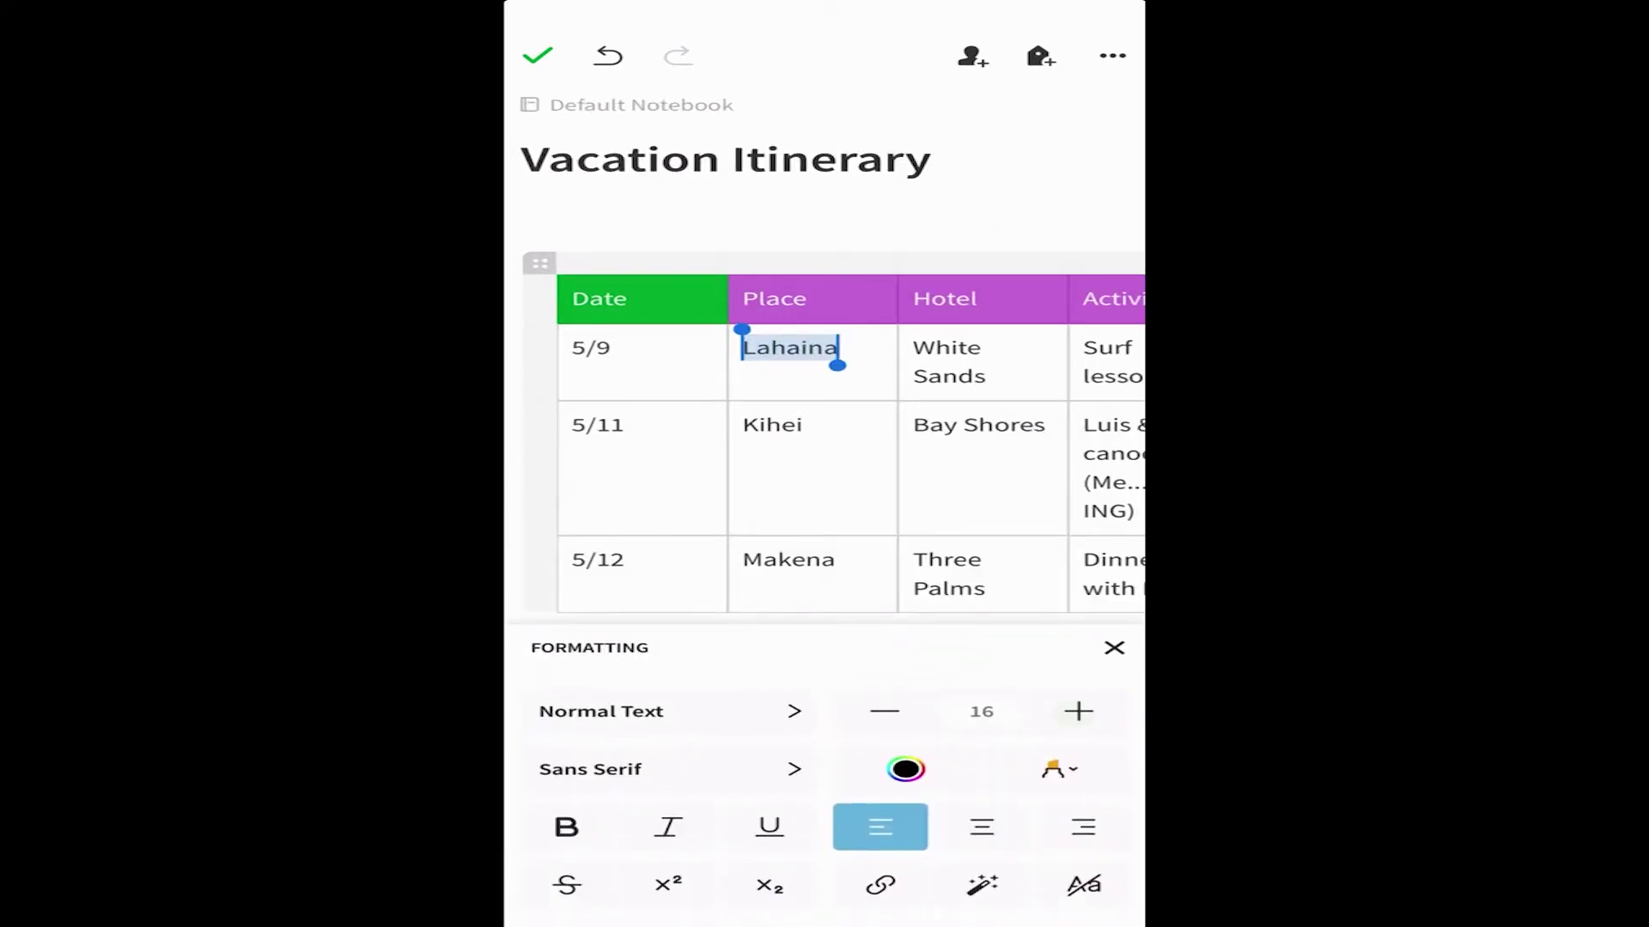
click(1079, 711)
click(1079, 712)
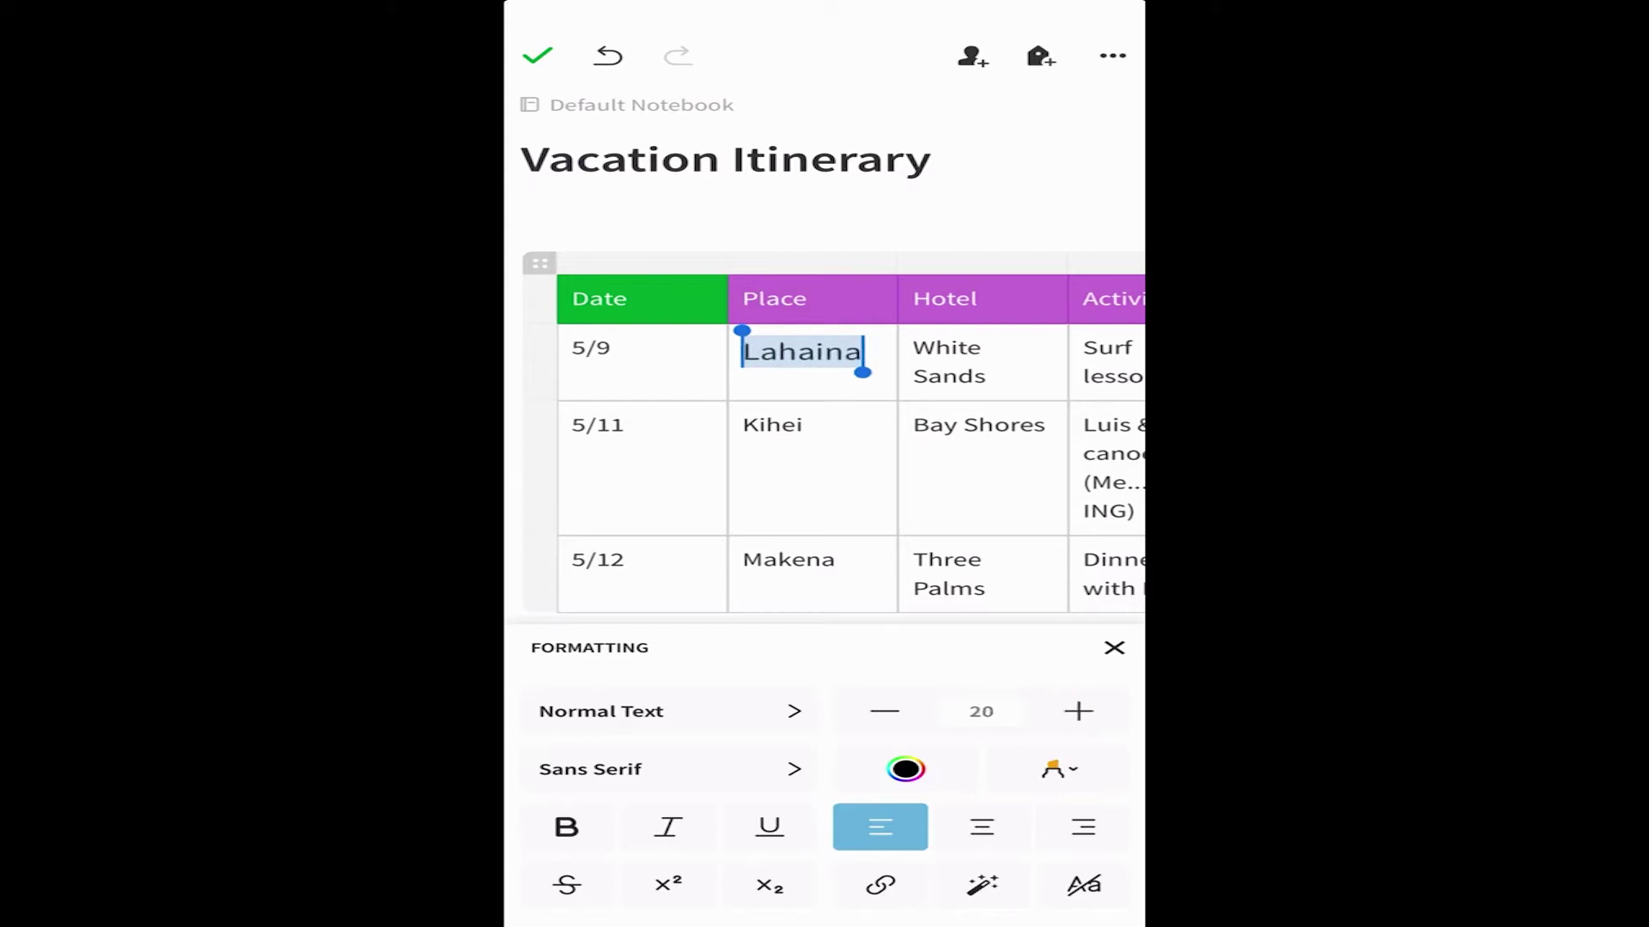
click(884, 712)
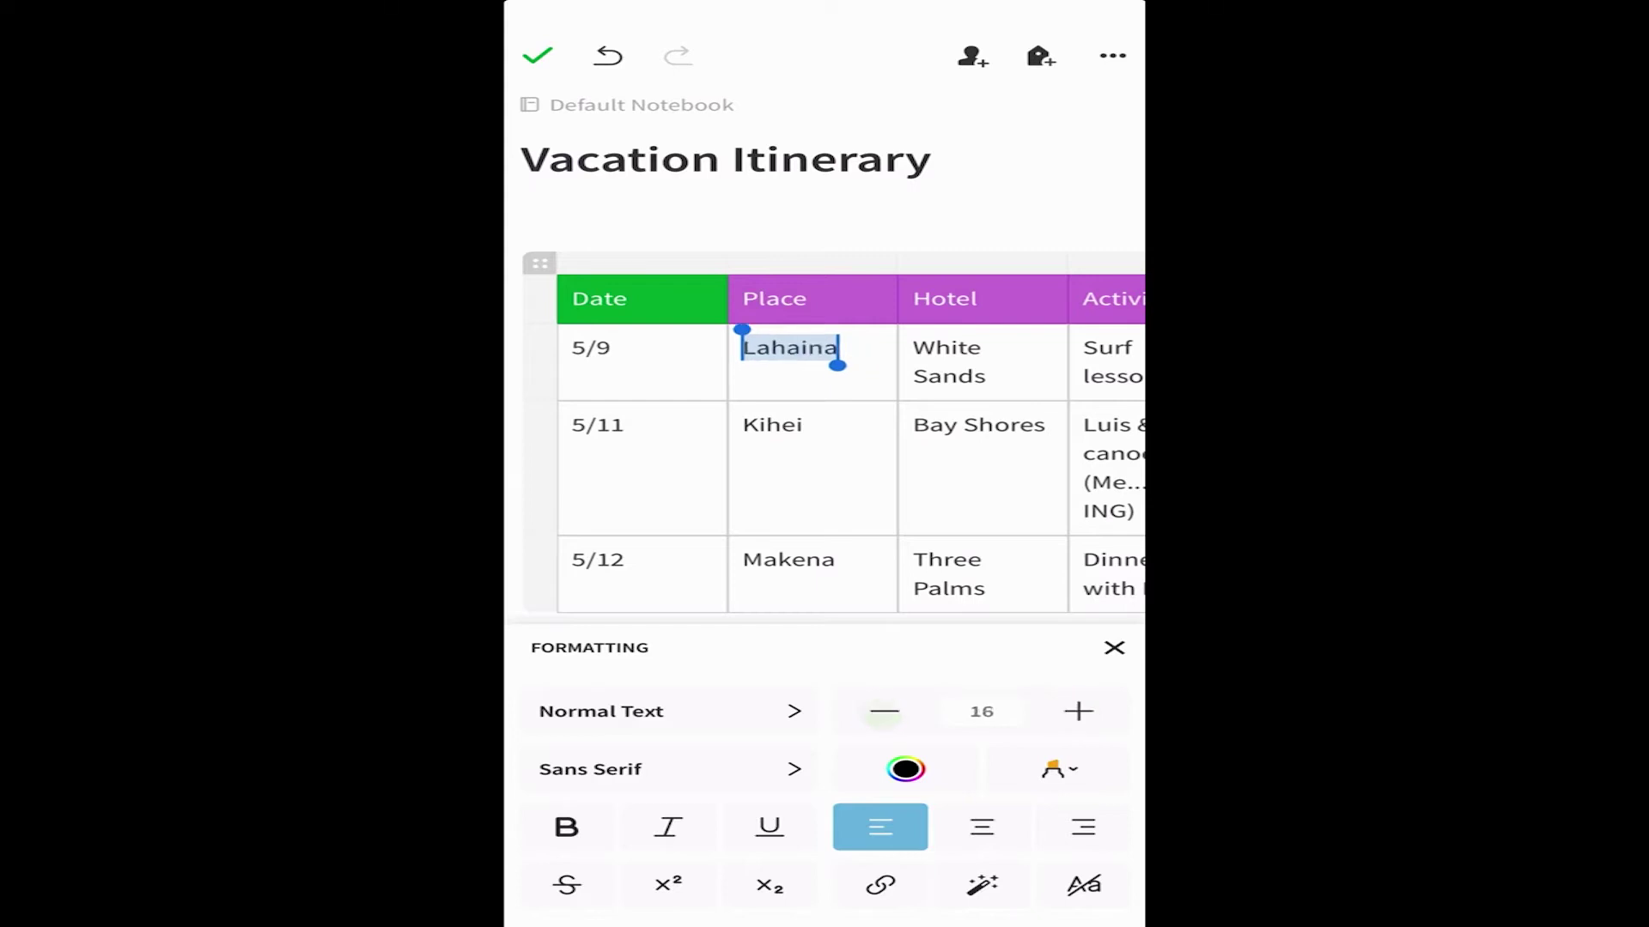
click(567, 828)
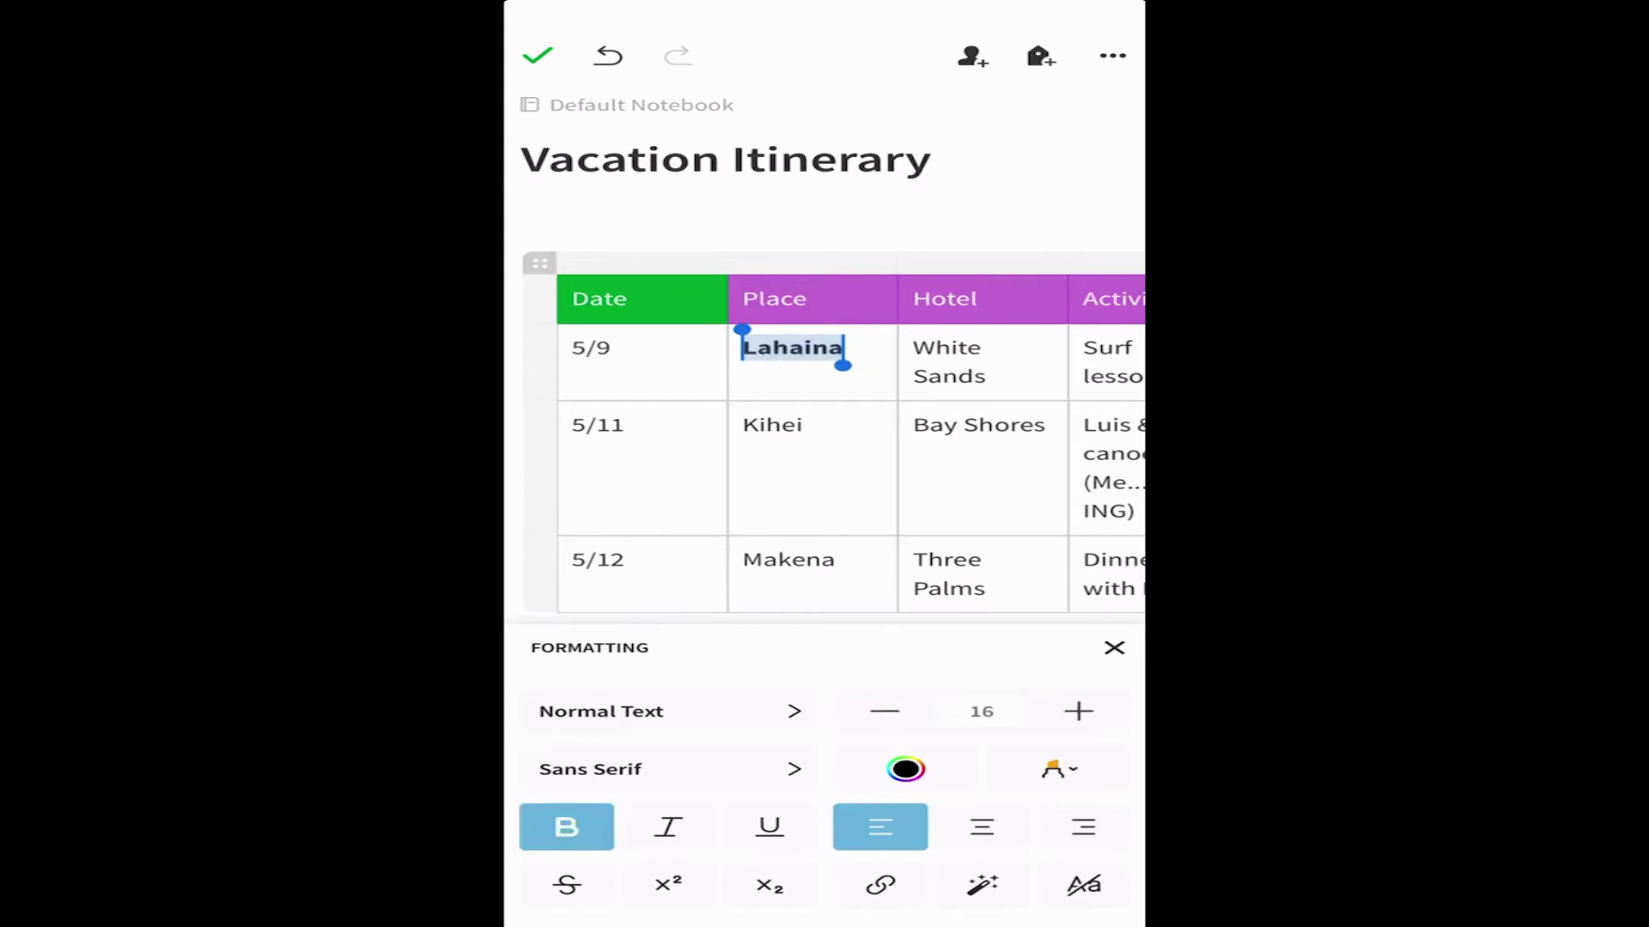
click(1114, 648)
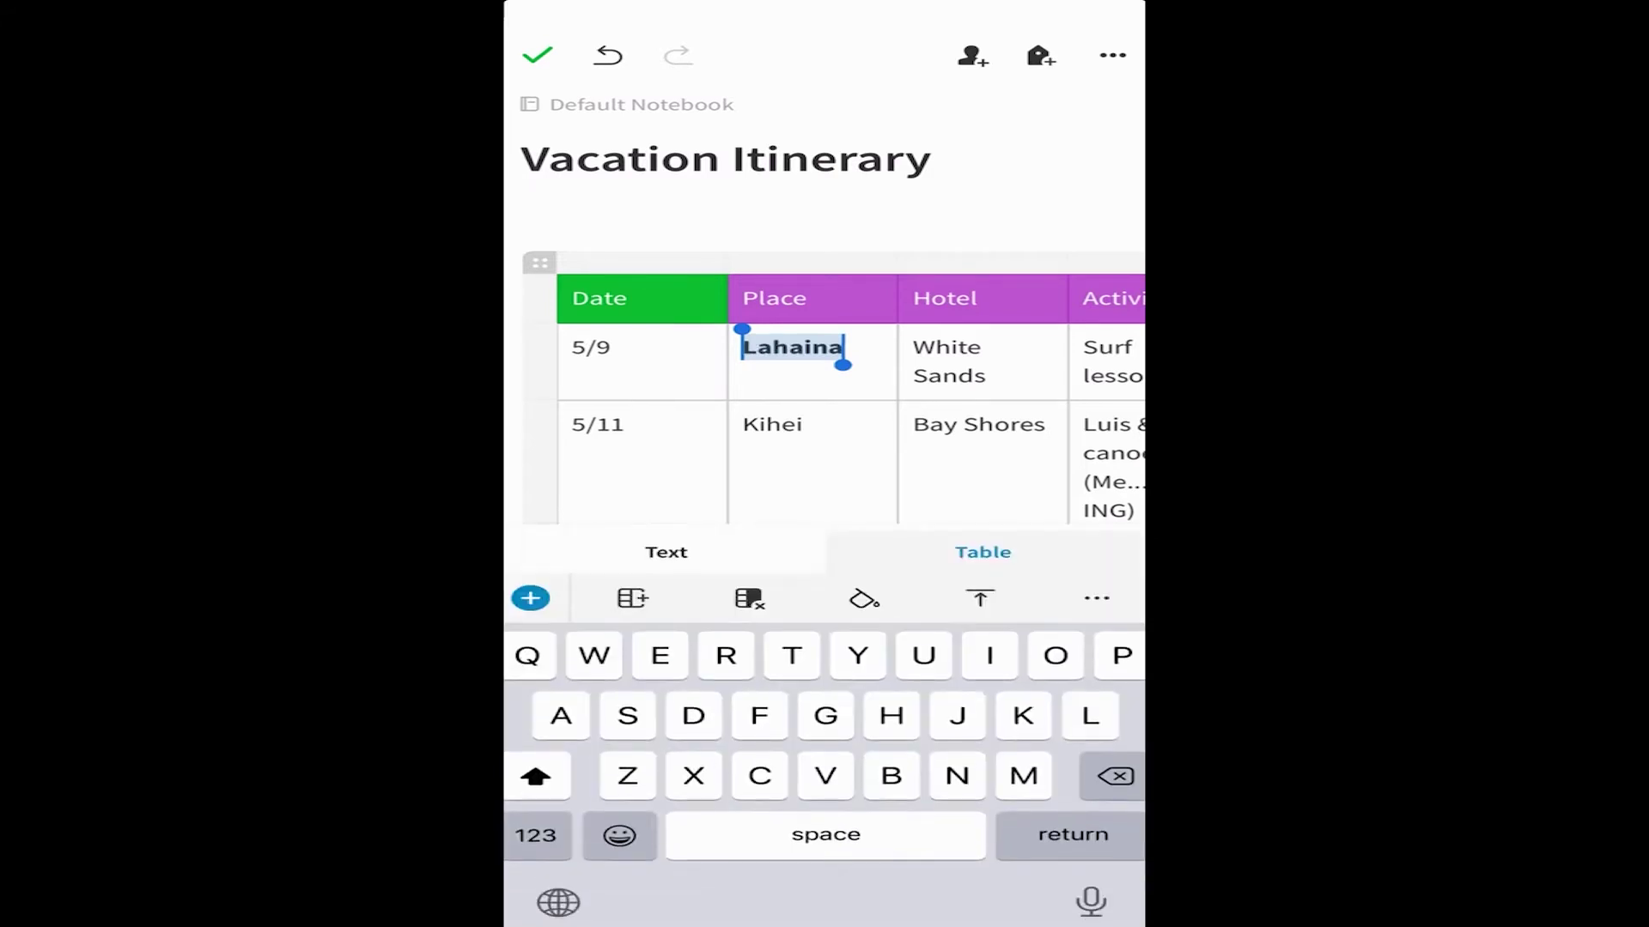
click(542, 215)
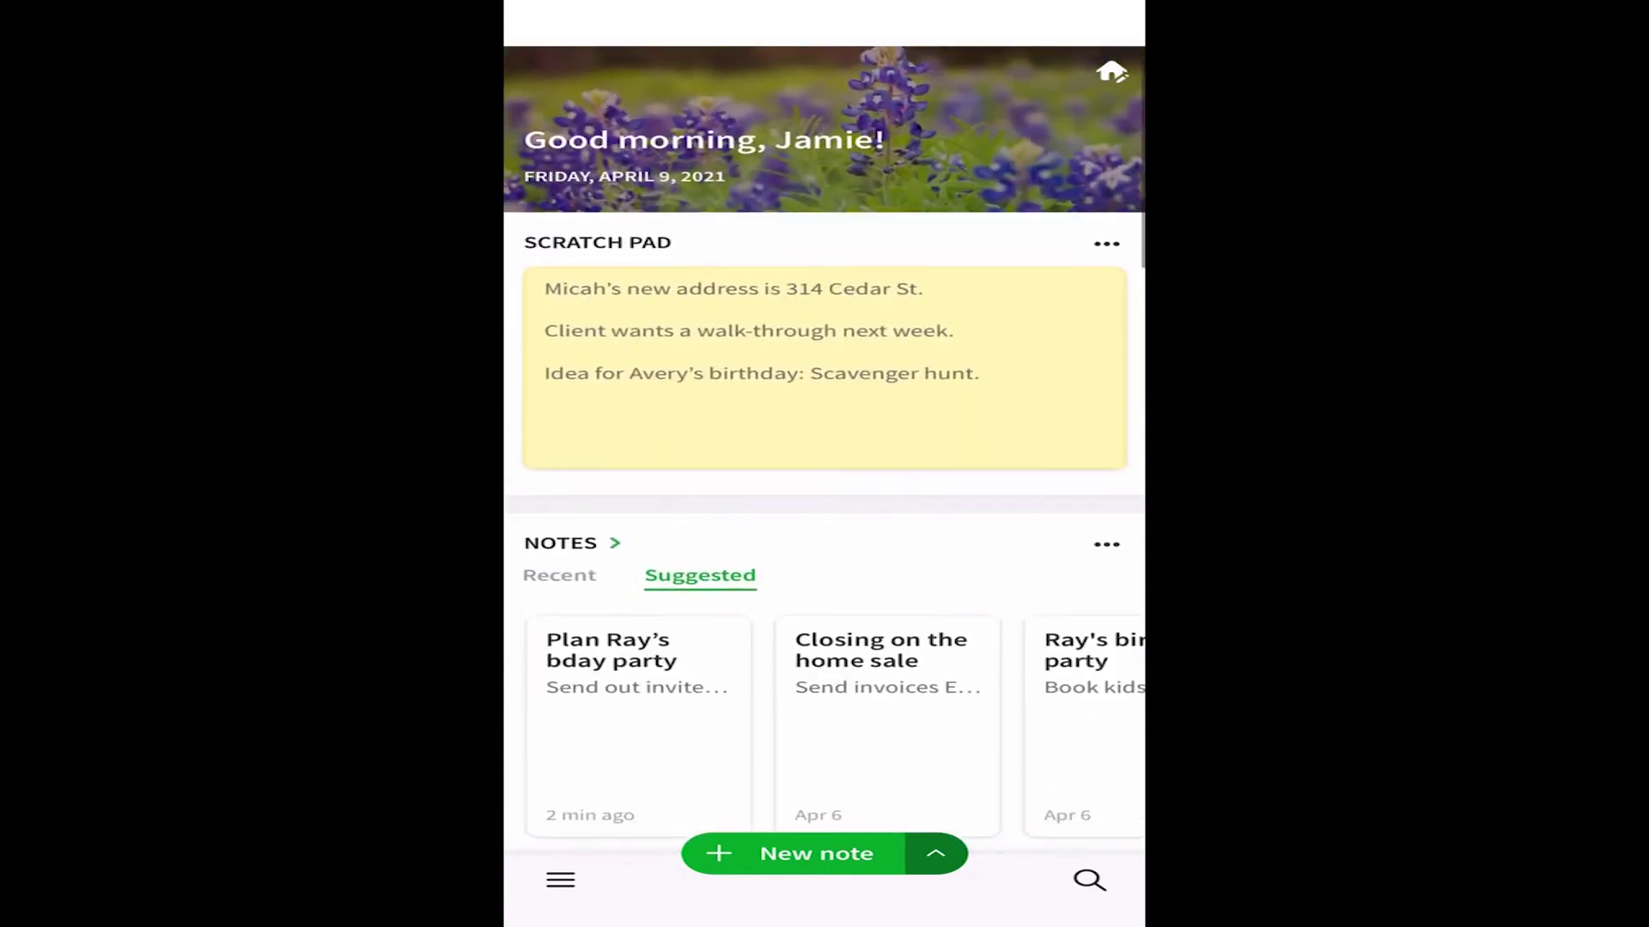
Step: View the Closing on the home sale note briefly and return Home
click(850, 730)
click(532, 68)
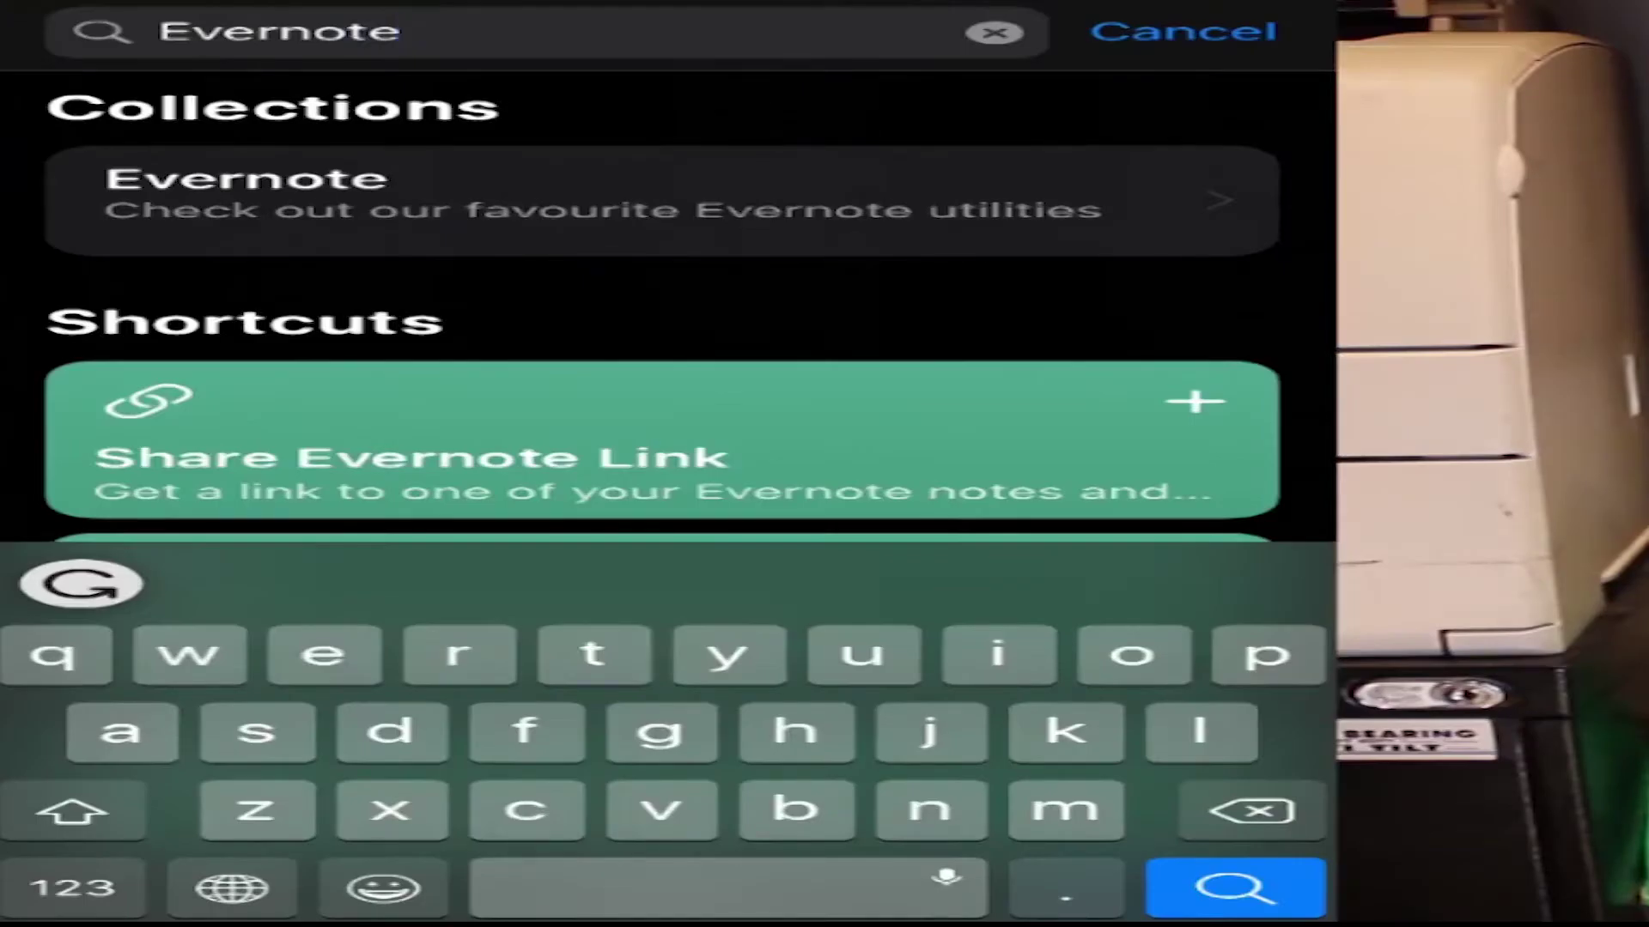
scroll(663, 309, down, 2)
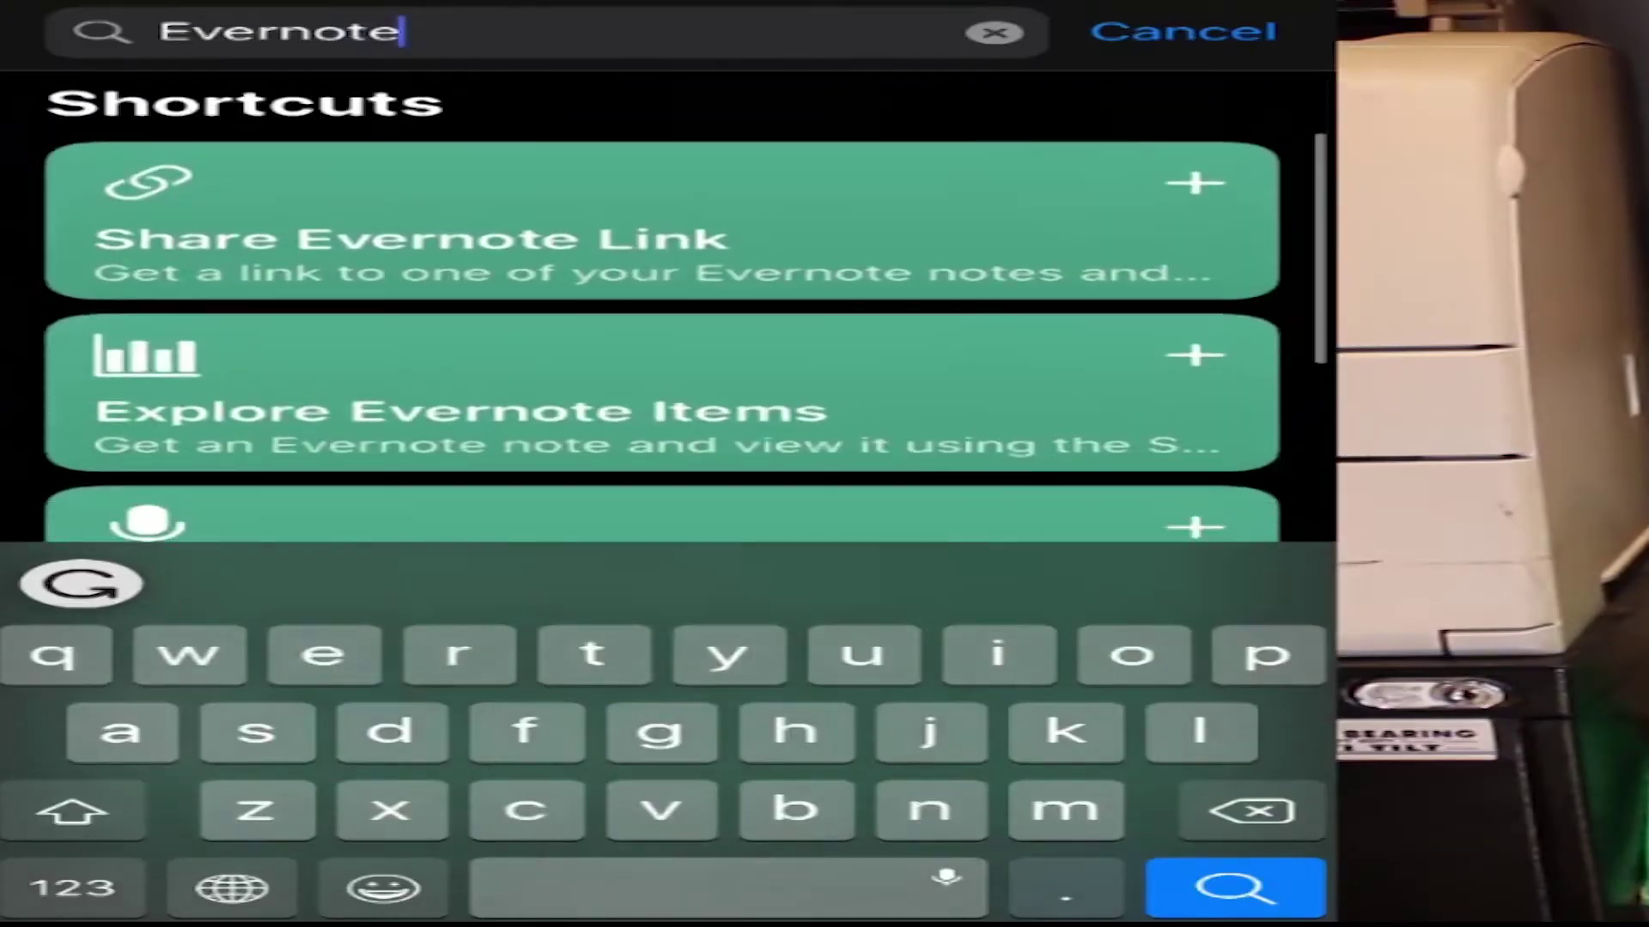
scroll(663, 309, down, 1)
scroll(663, 309, down, 1)
scroll(662, 310, down, 1)
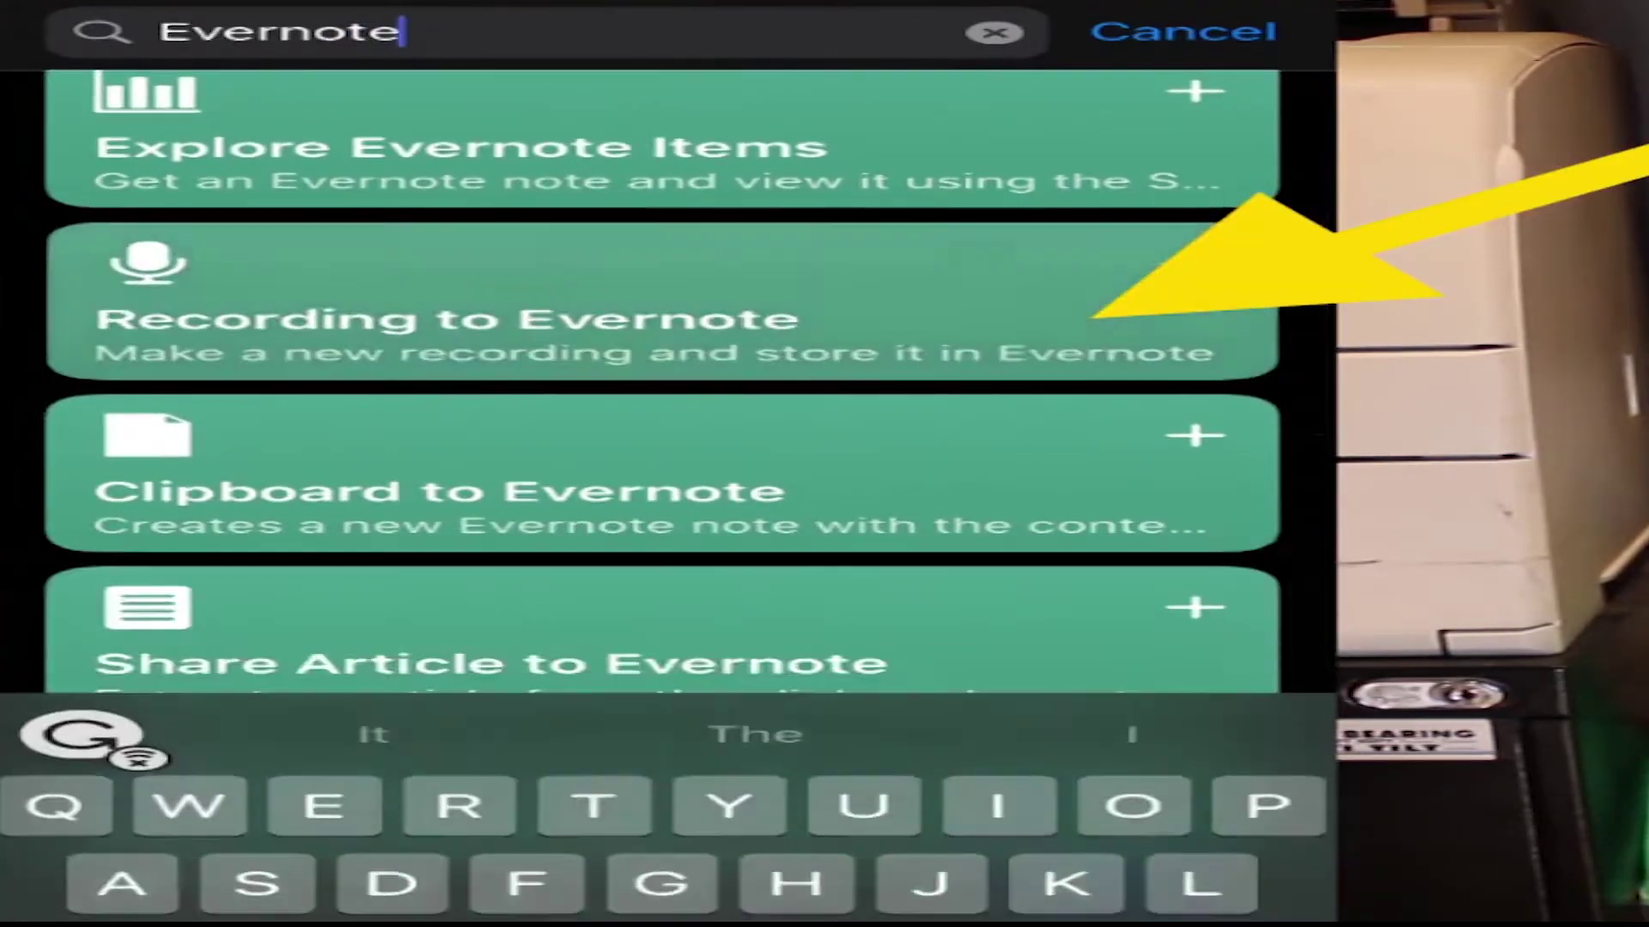
Step: Add the Recording to Evernote shortcut from its Gallery details page
click(662, 309)
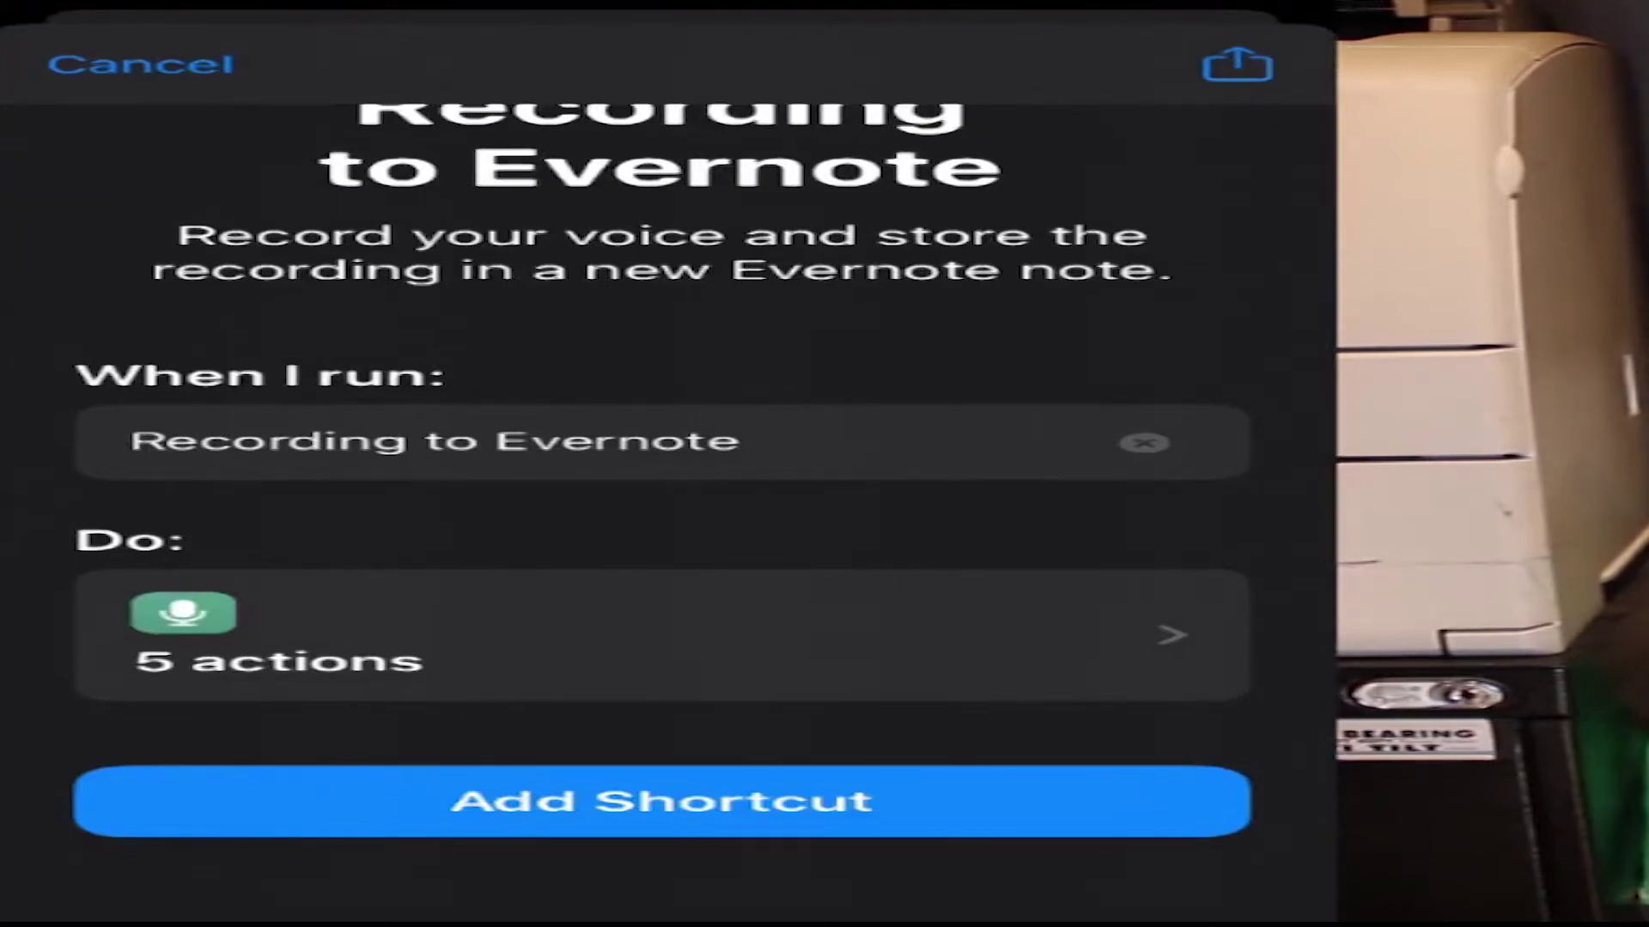
click(662, 801)
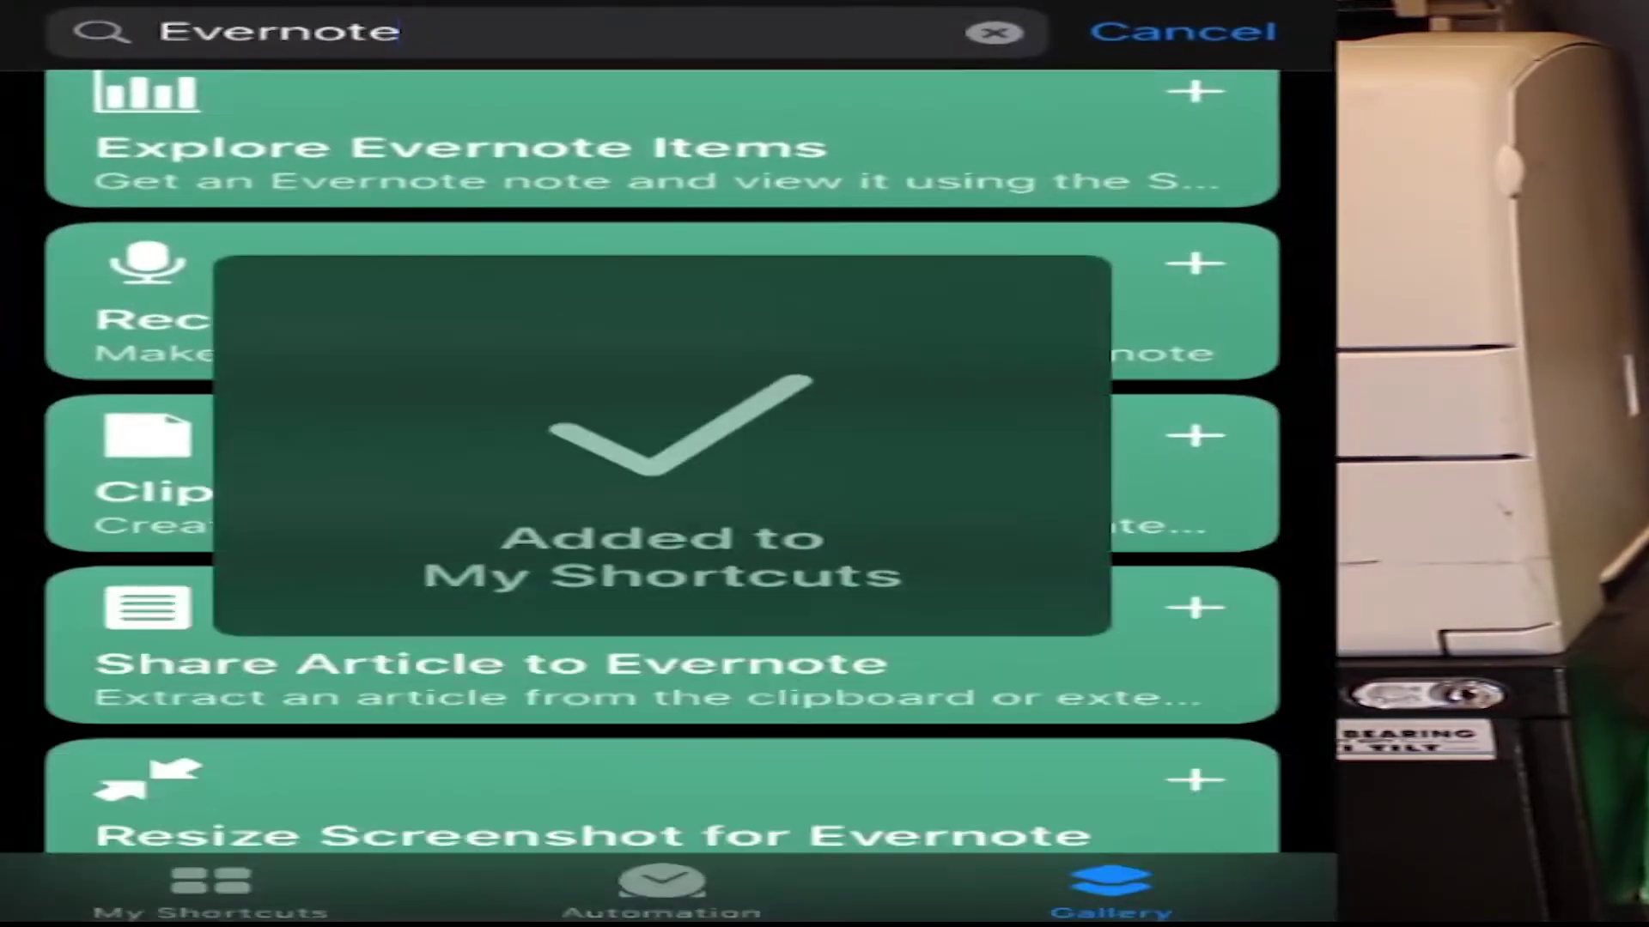
Step: Look at the full notebooks list and return Home
click(695, 365)
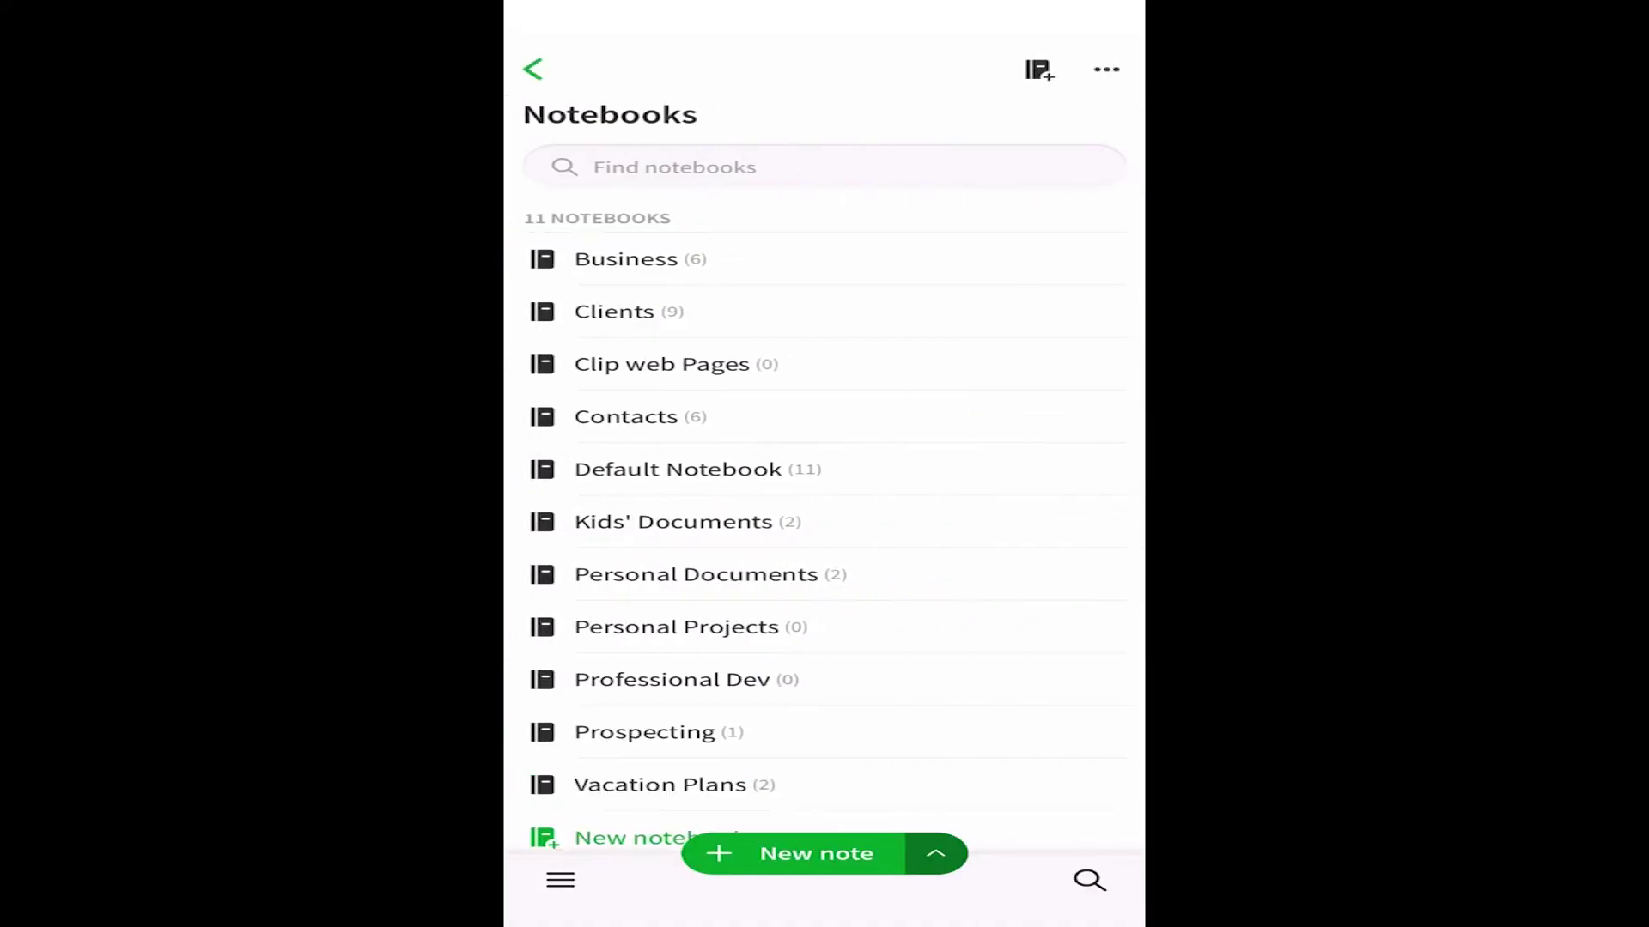
scroll(826, 515, down, 3)
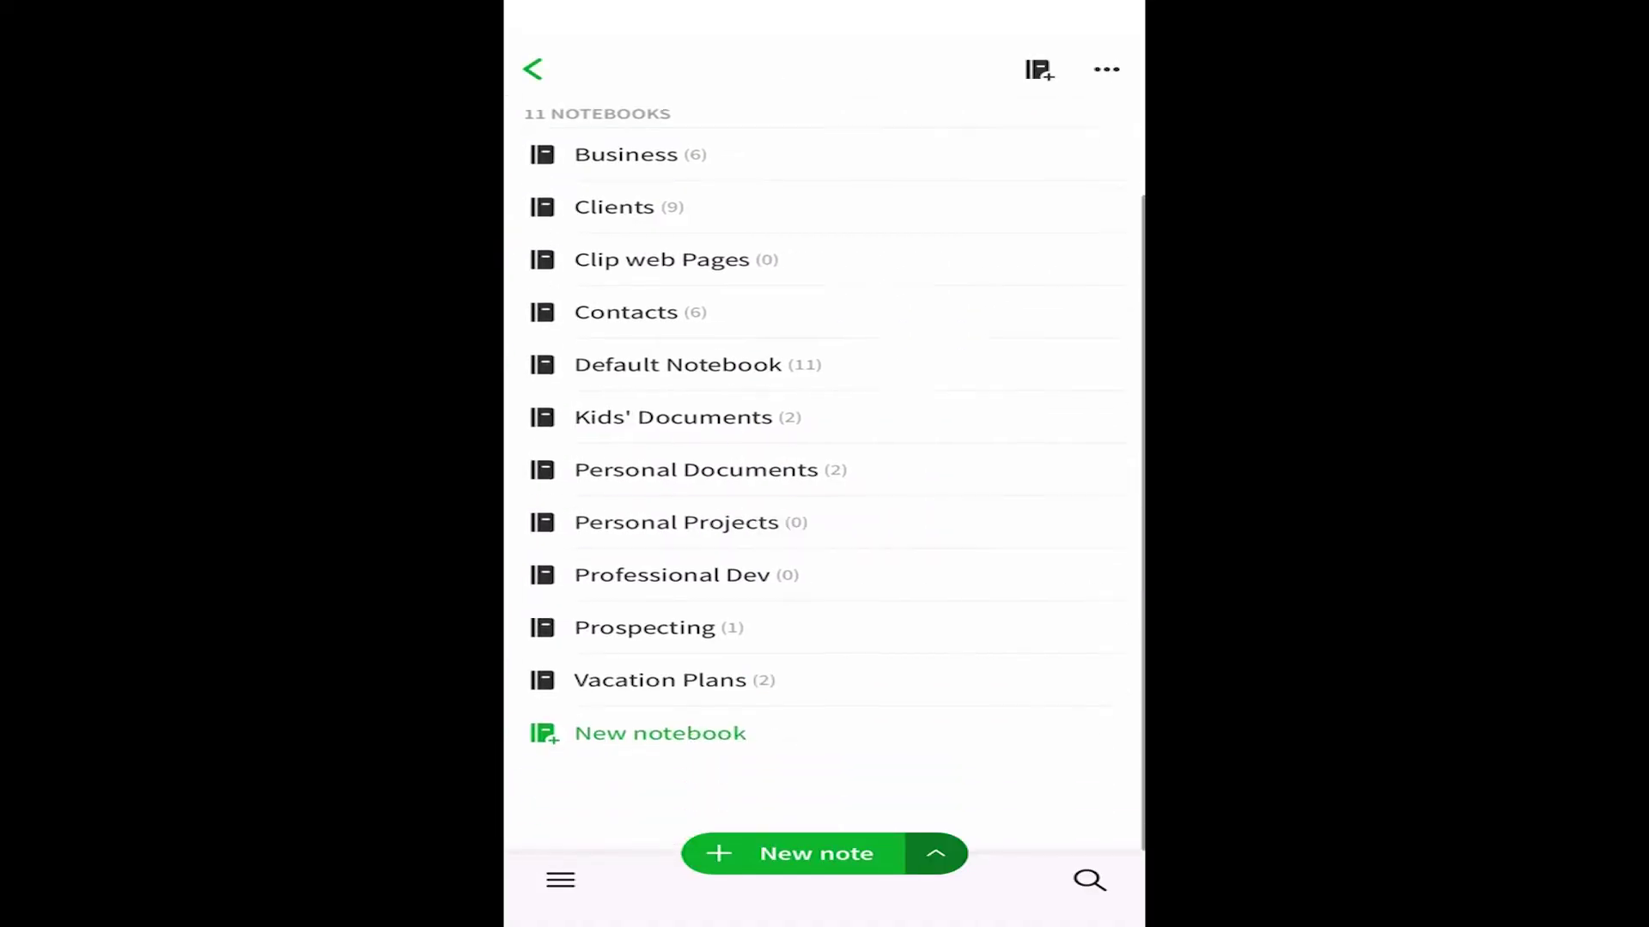
scroll(825, 515, up, 3)
click(533, 68)
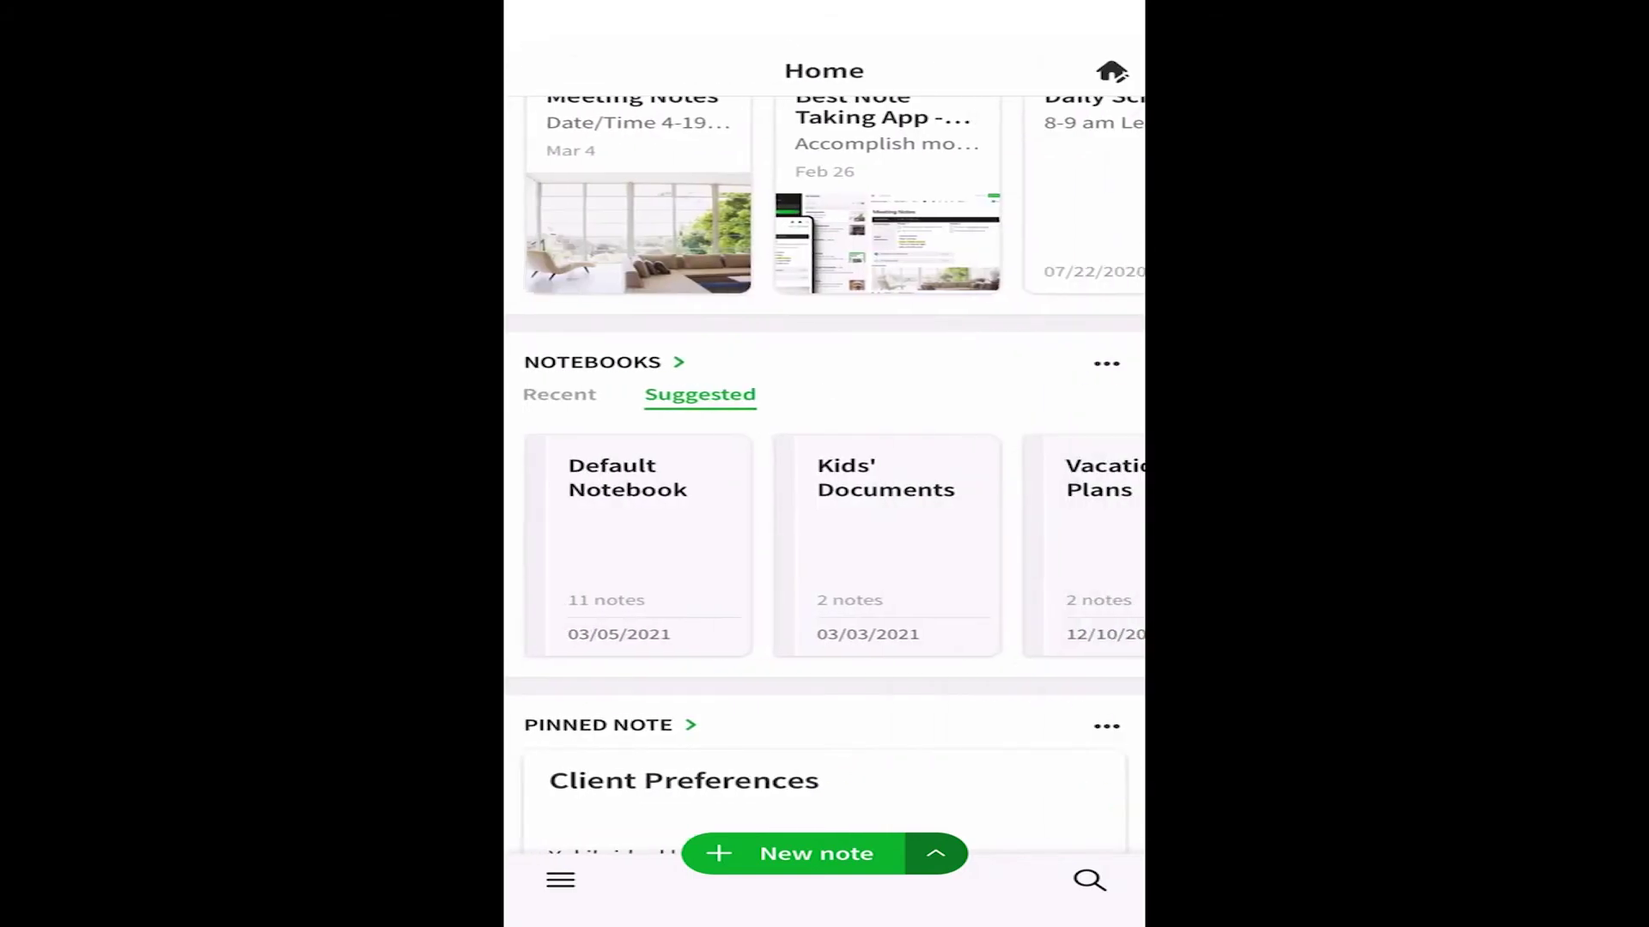
scroll(824, 516, up, 10)
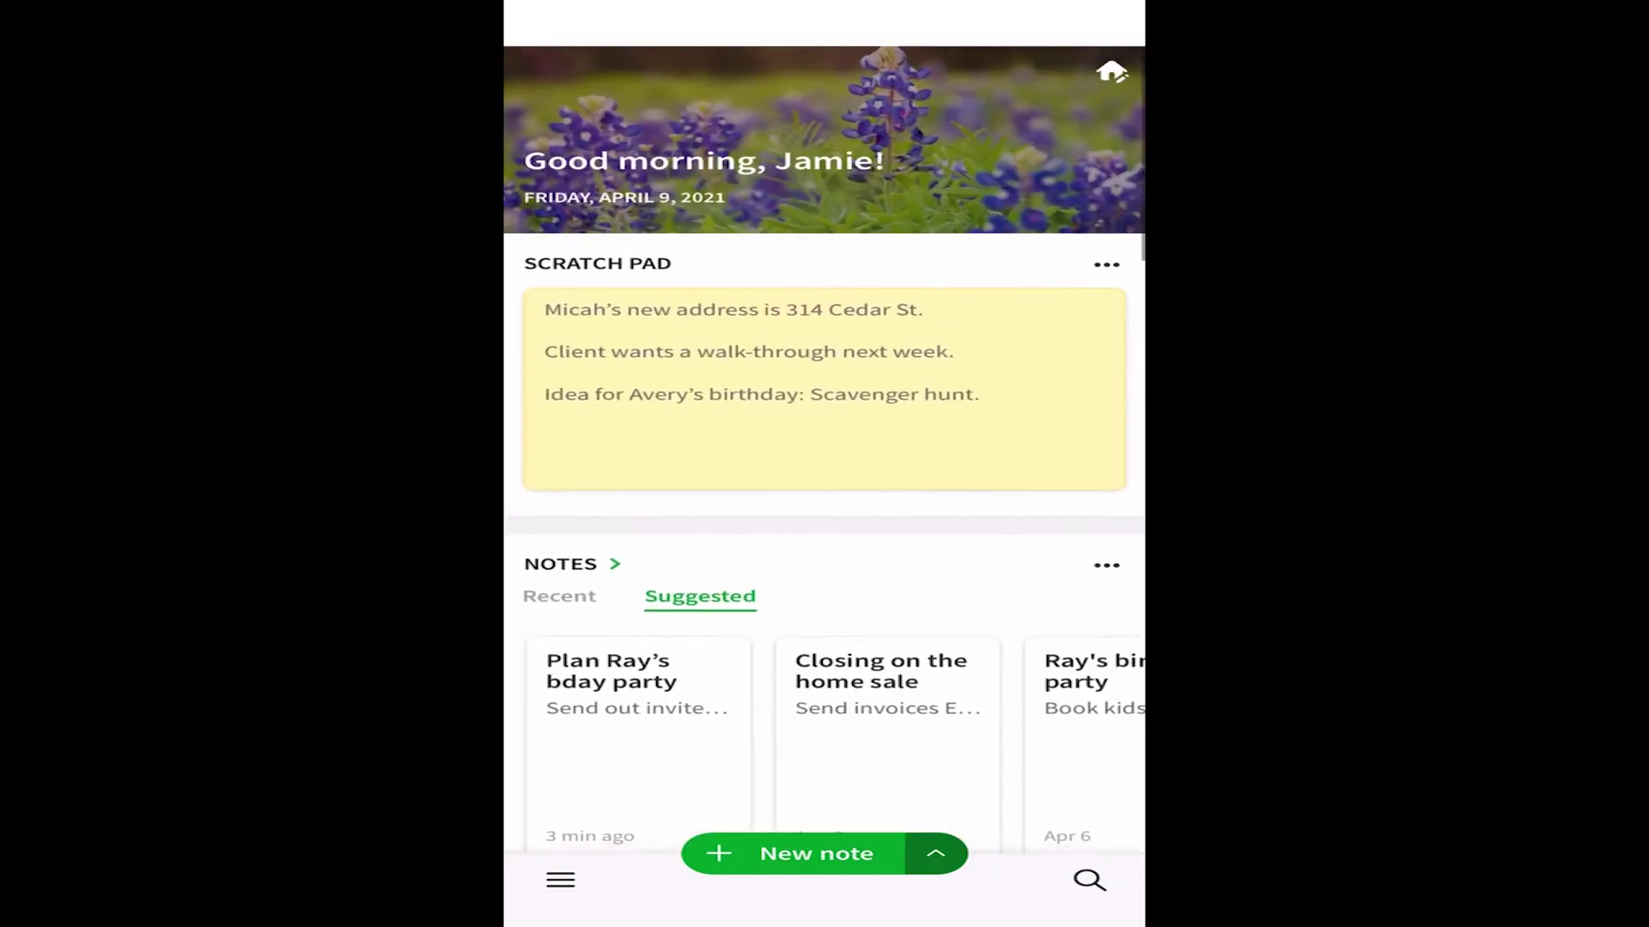
scroll(825, 516, down, 5)
Step: Switch Recently Captured through Documents and Emails to Images, then open Meeting Notes
click(862, 390)
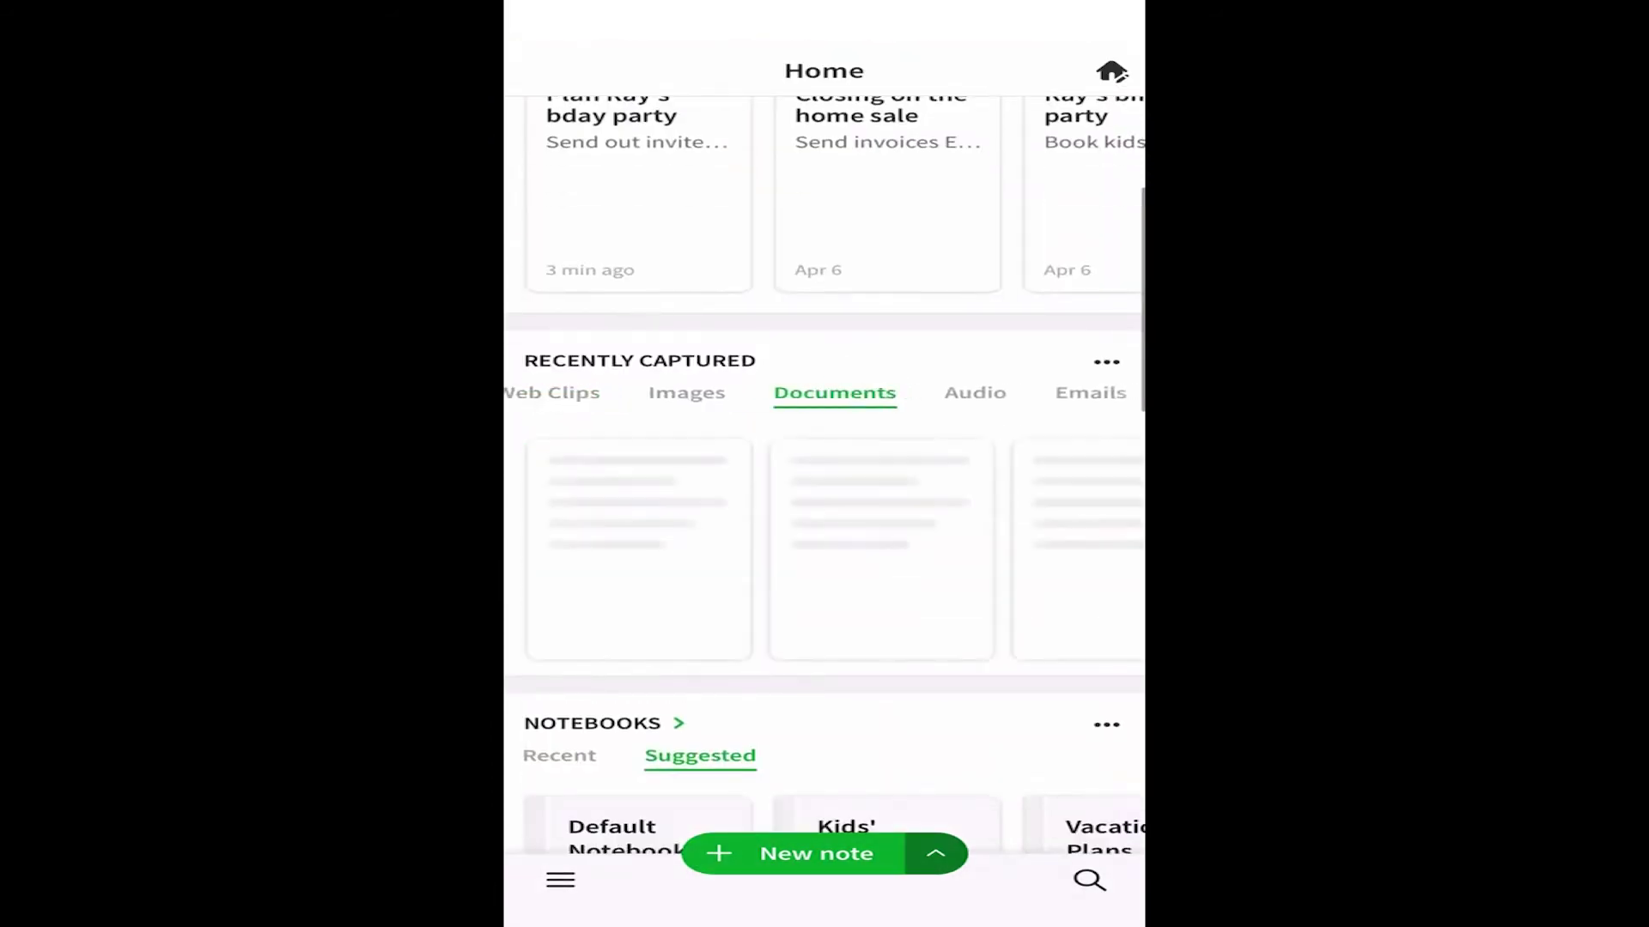
click(1091, 392)
click(709, 392)
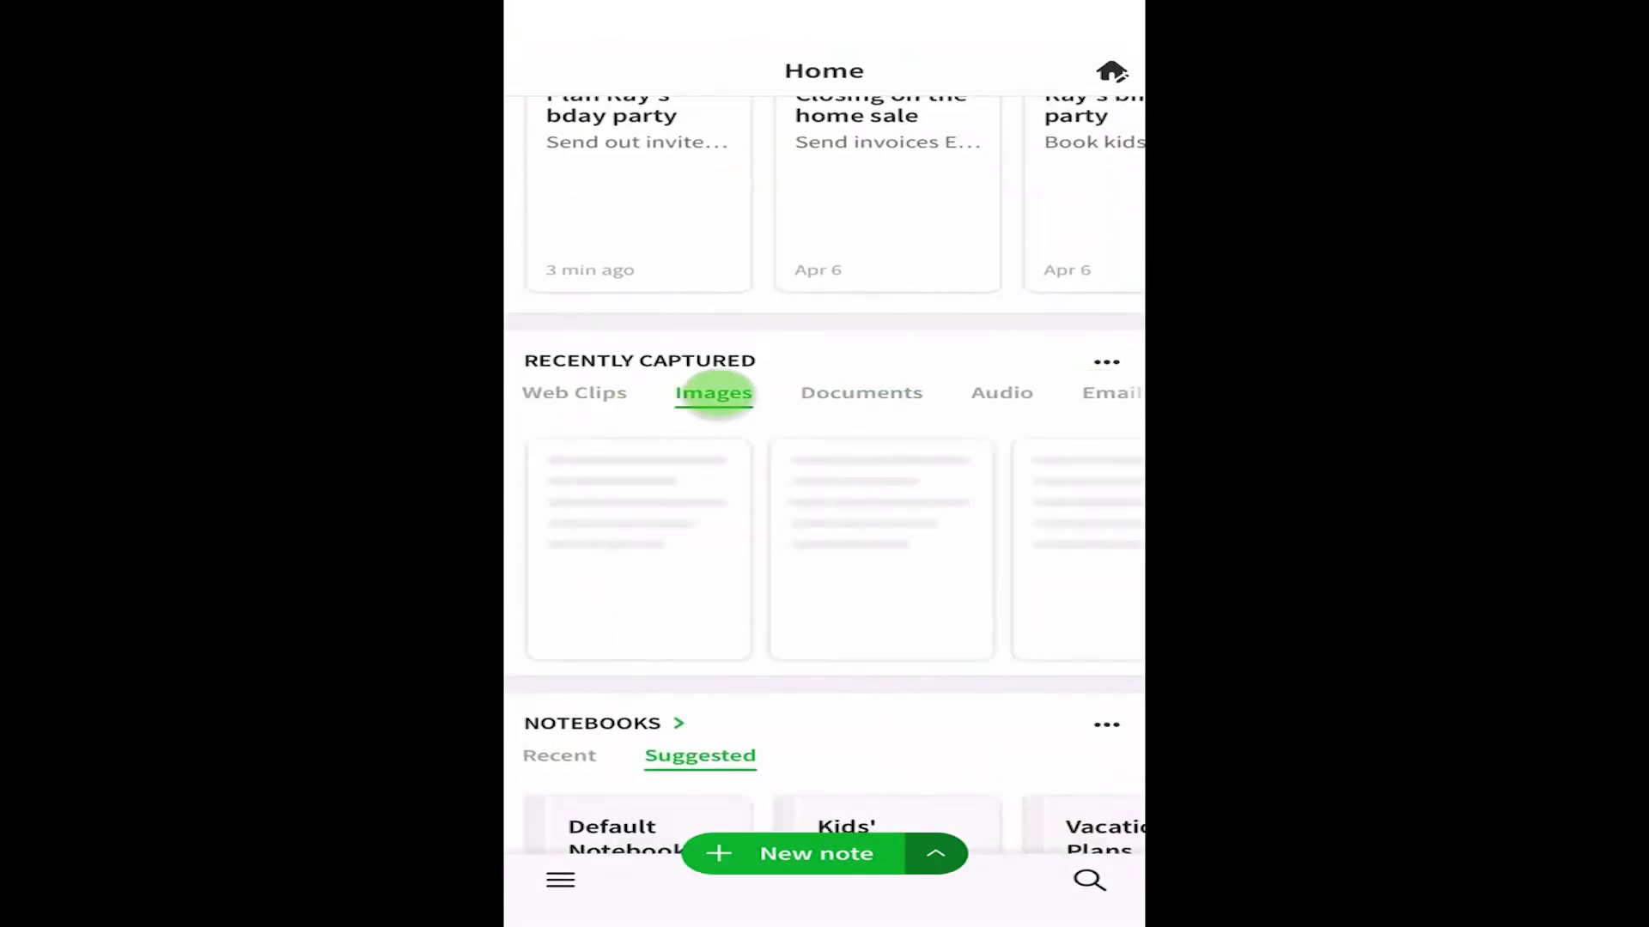
click(671, 499)
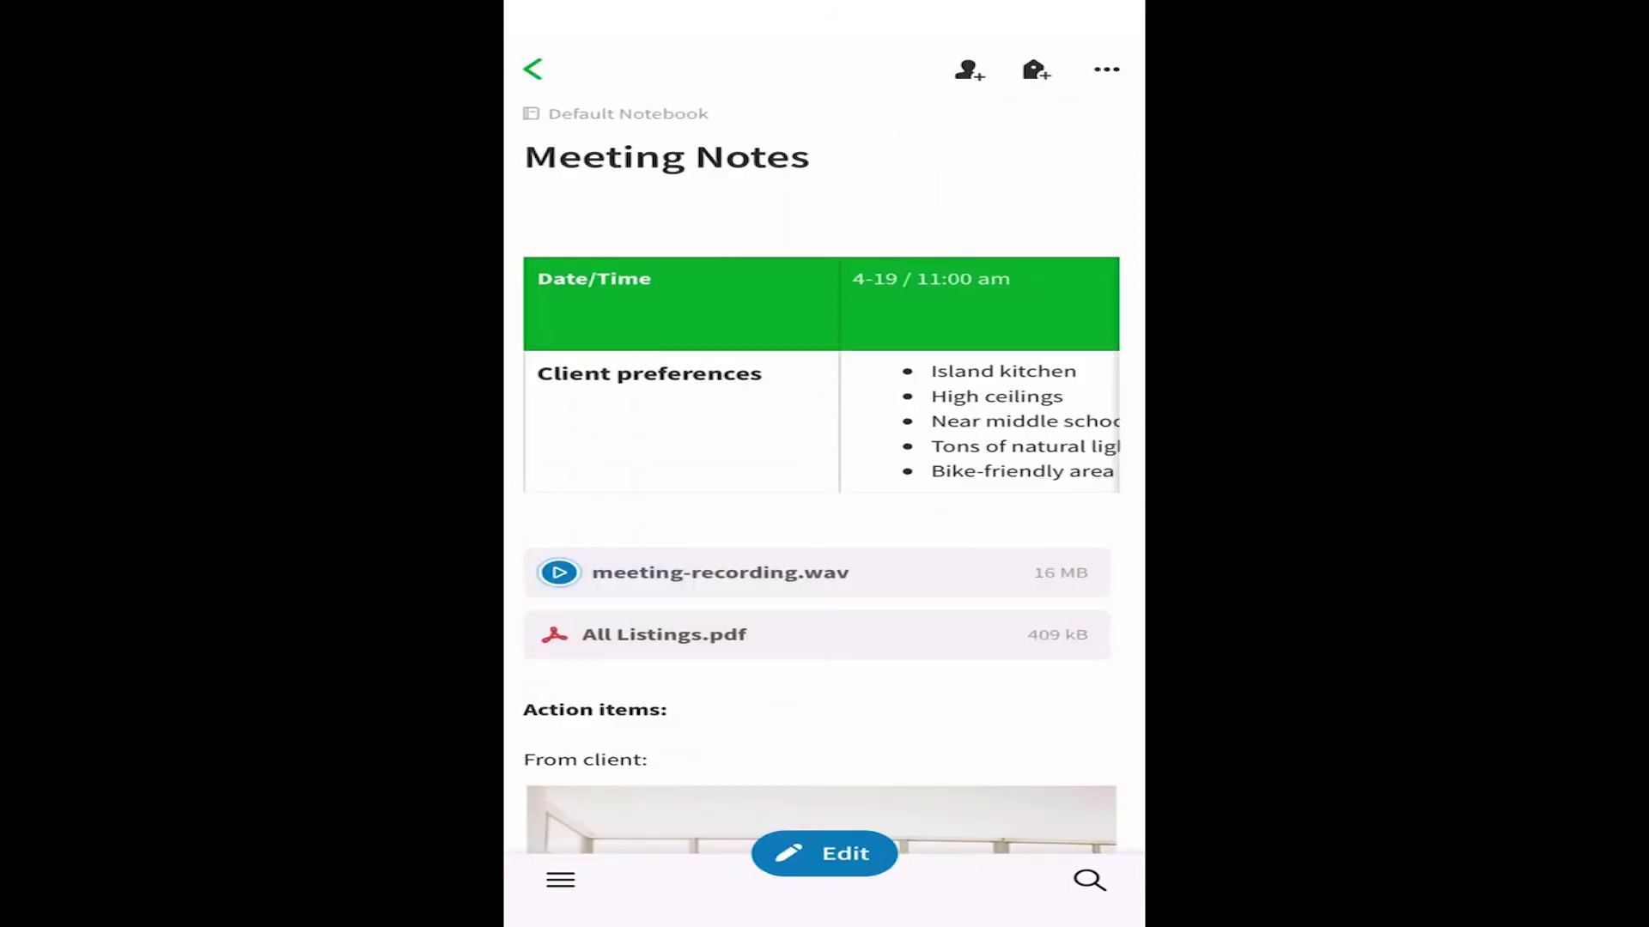
Step: Close Meeting Notes, confirm Dog Sitting's tags and add the Dog tag
click(533, 69)
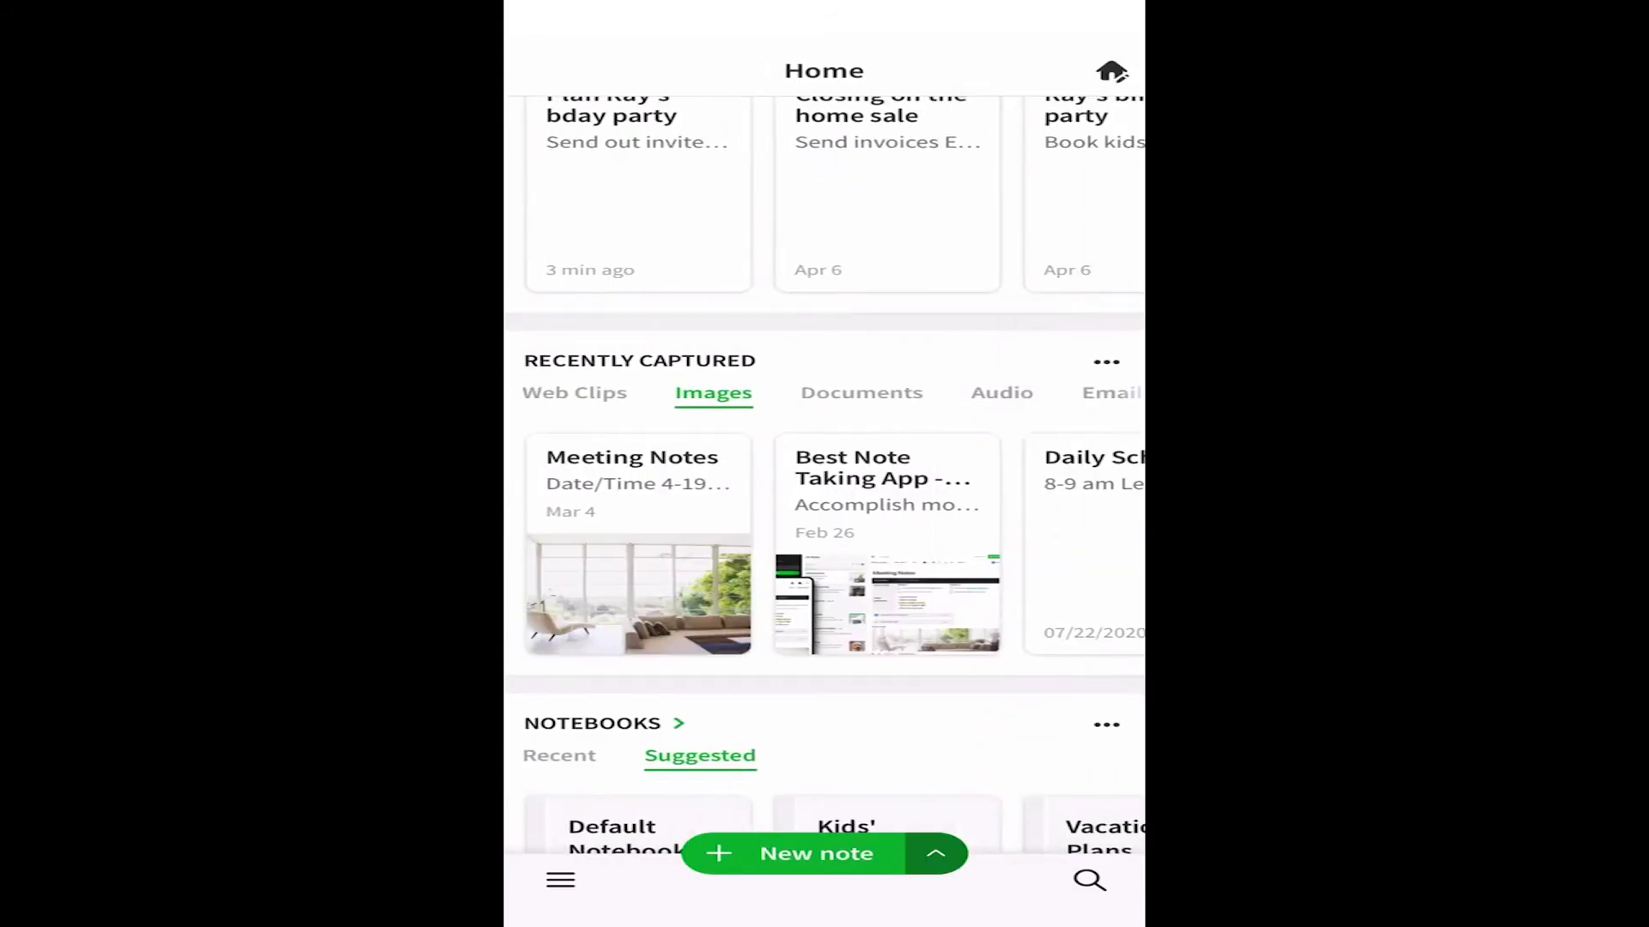
scroll(824, 515, down, 3)
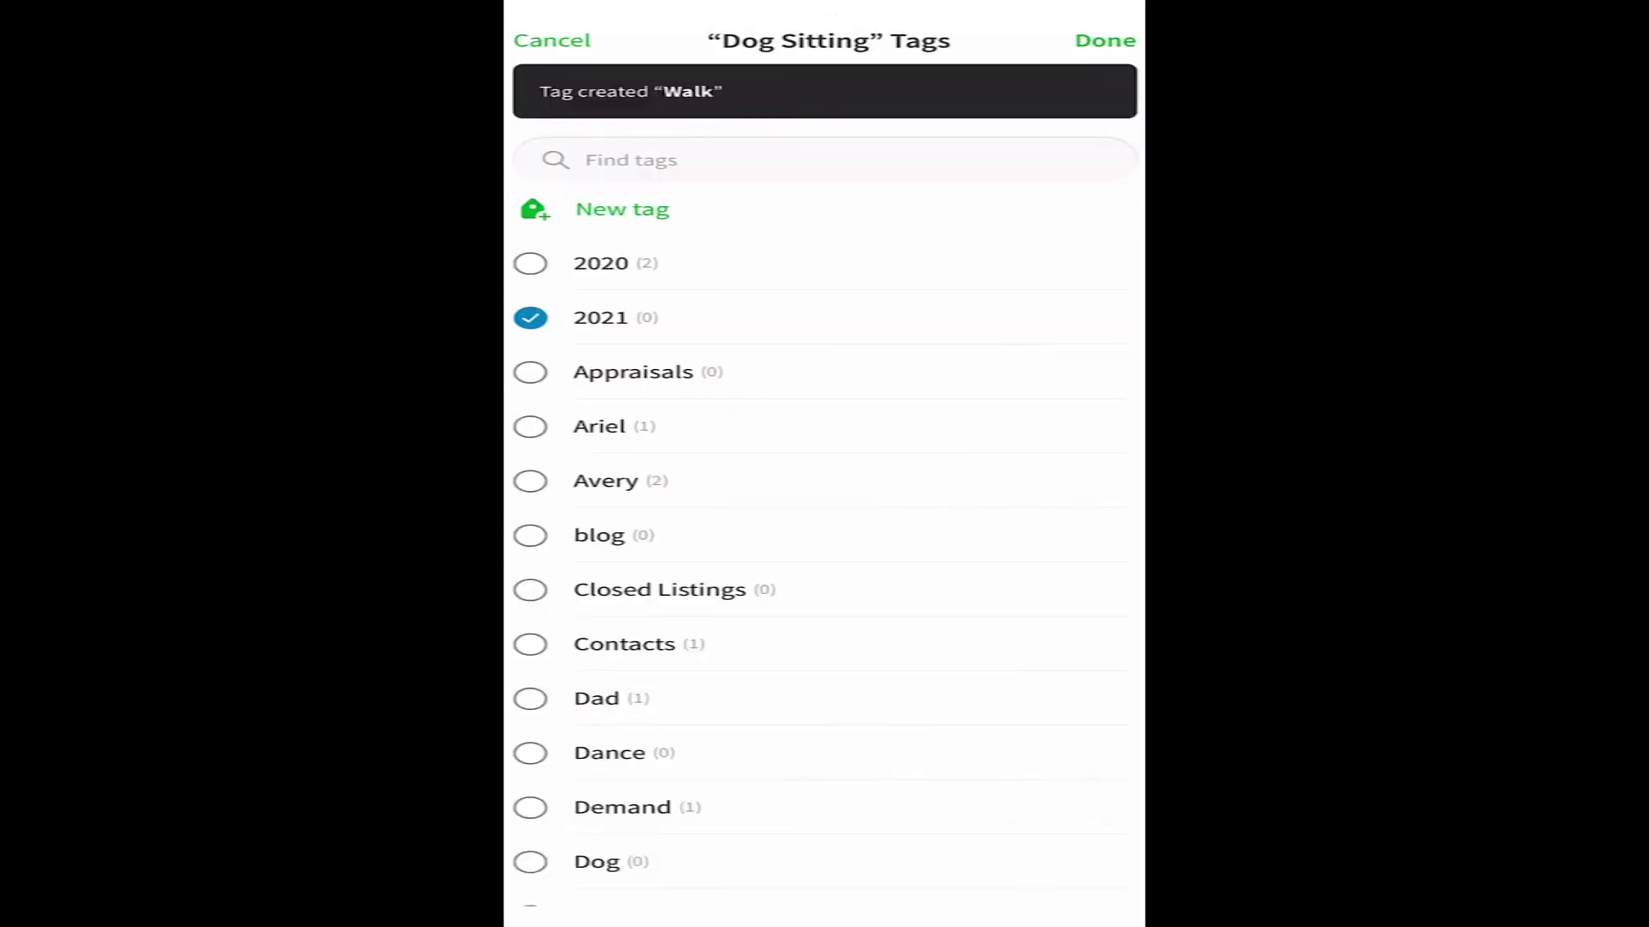
click(1105, 40)
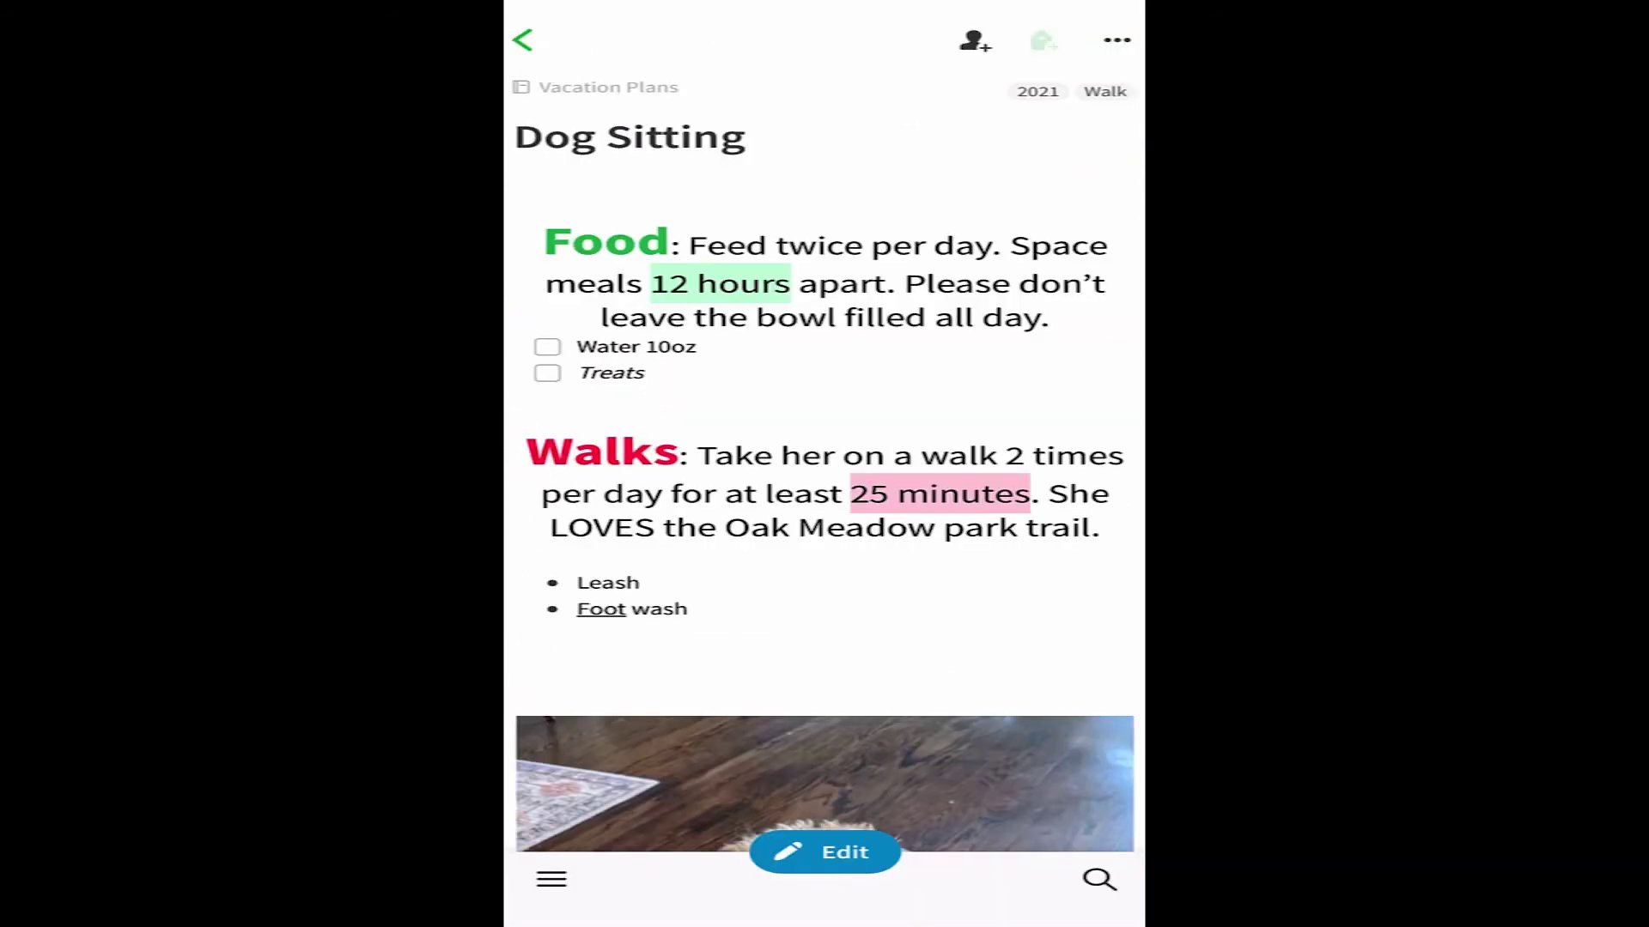
text(dog)
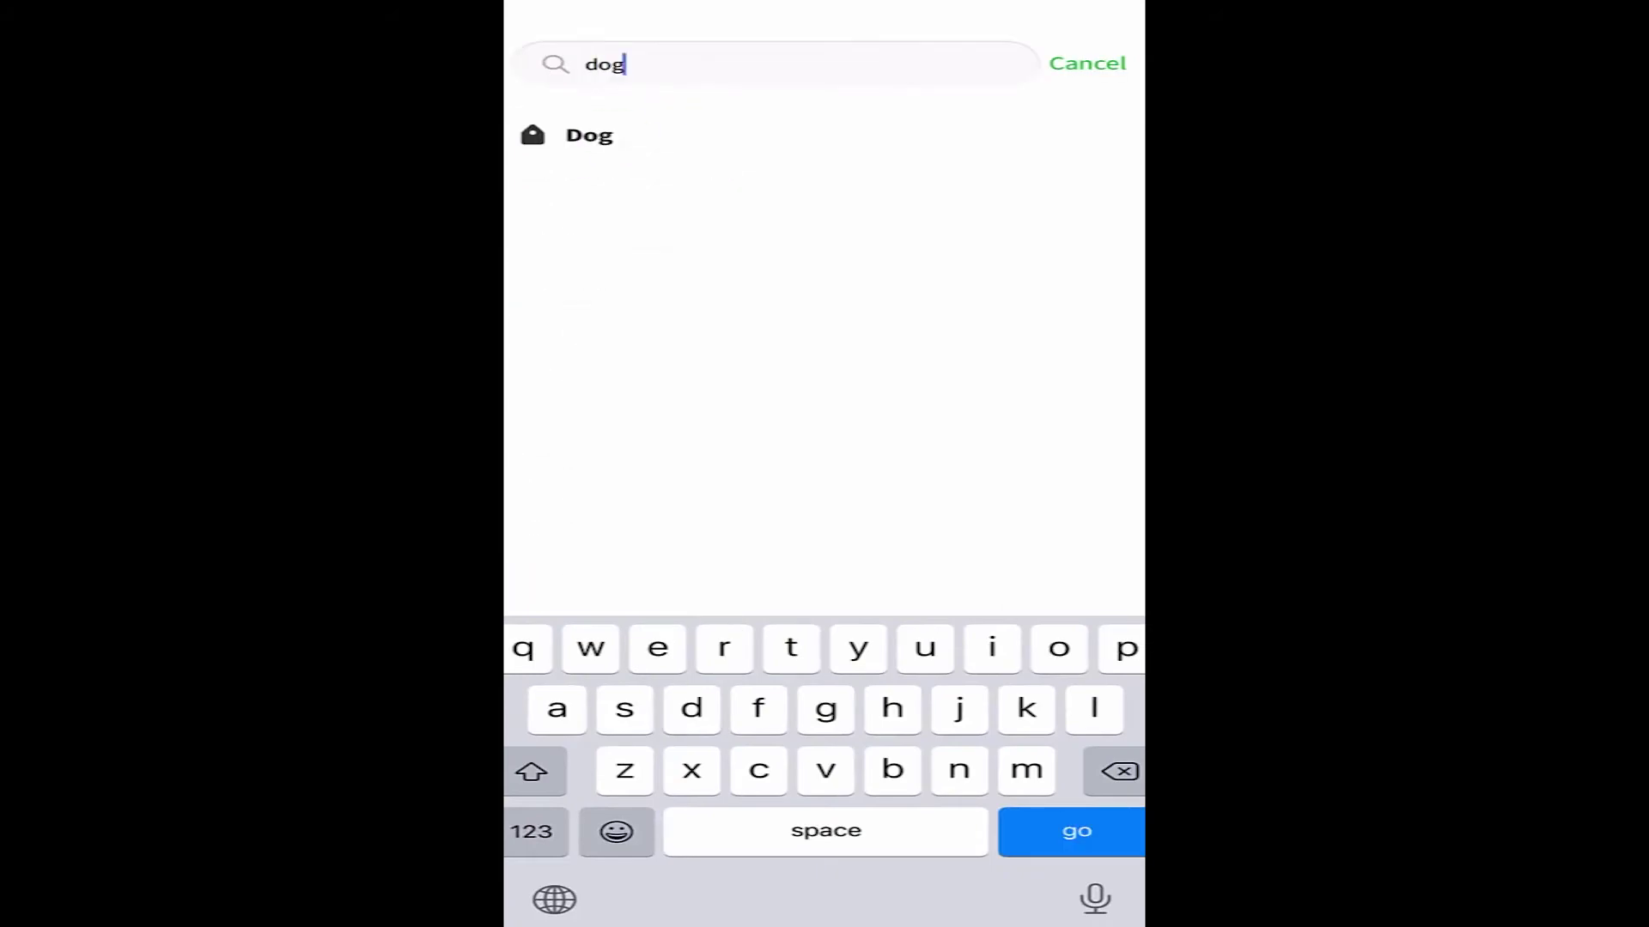
click(589, 133)
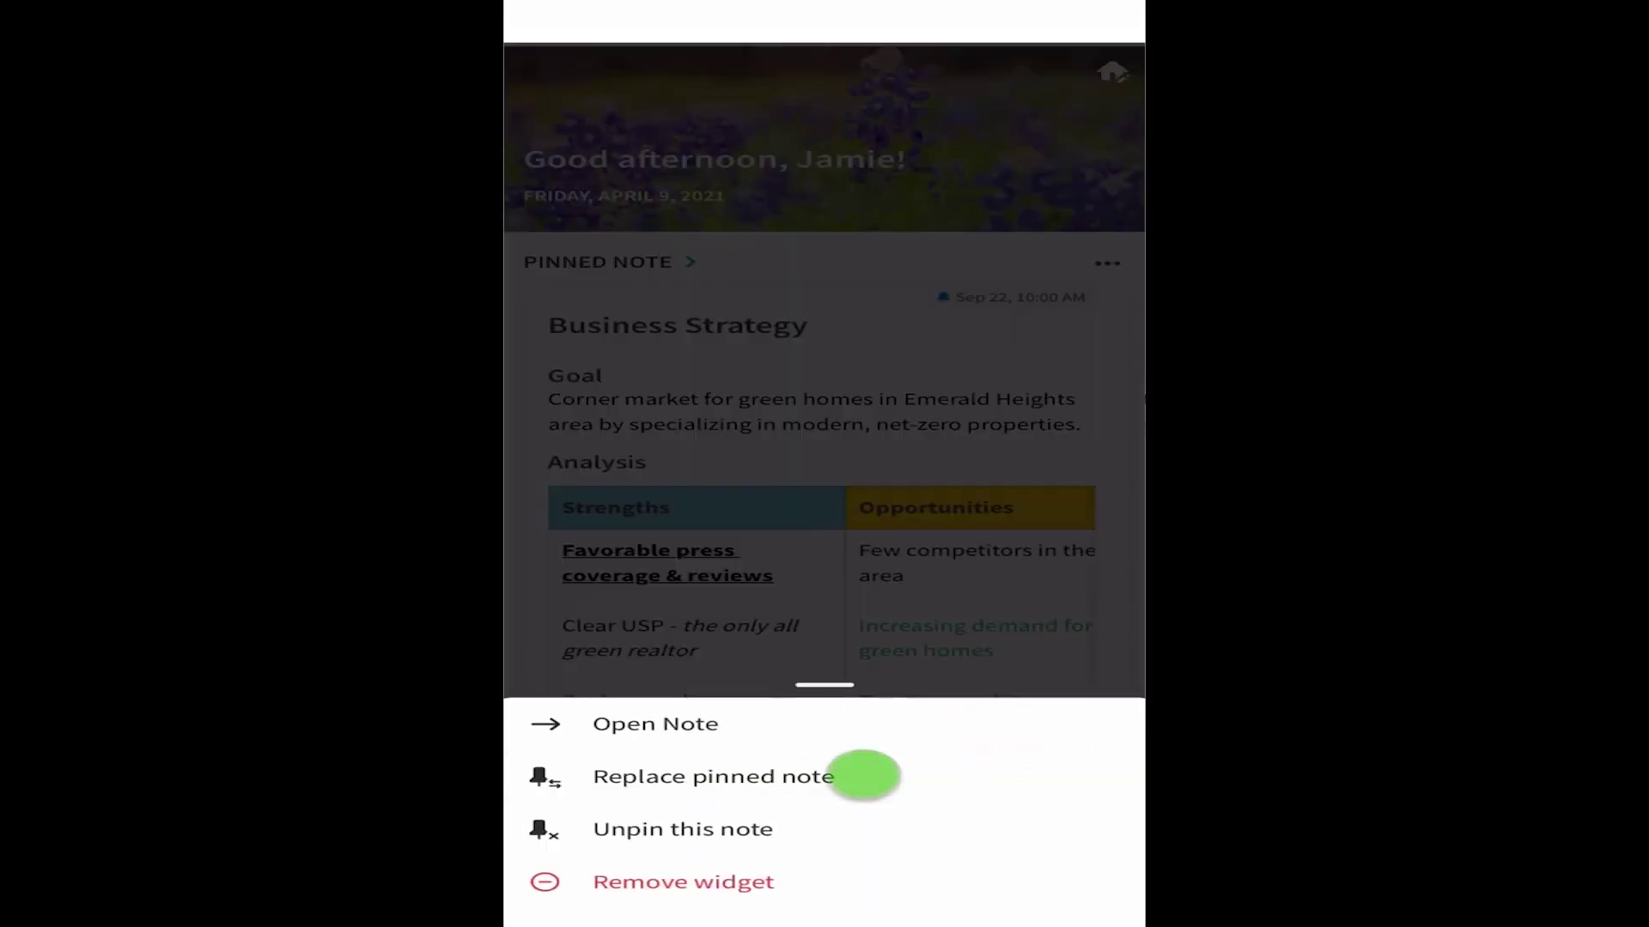
Step: Replace the pinned note with Dog Sitting found by searching 'dog', then open it
click(865, 776)
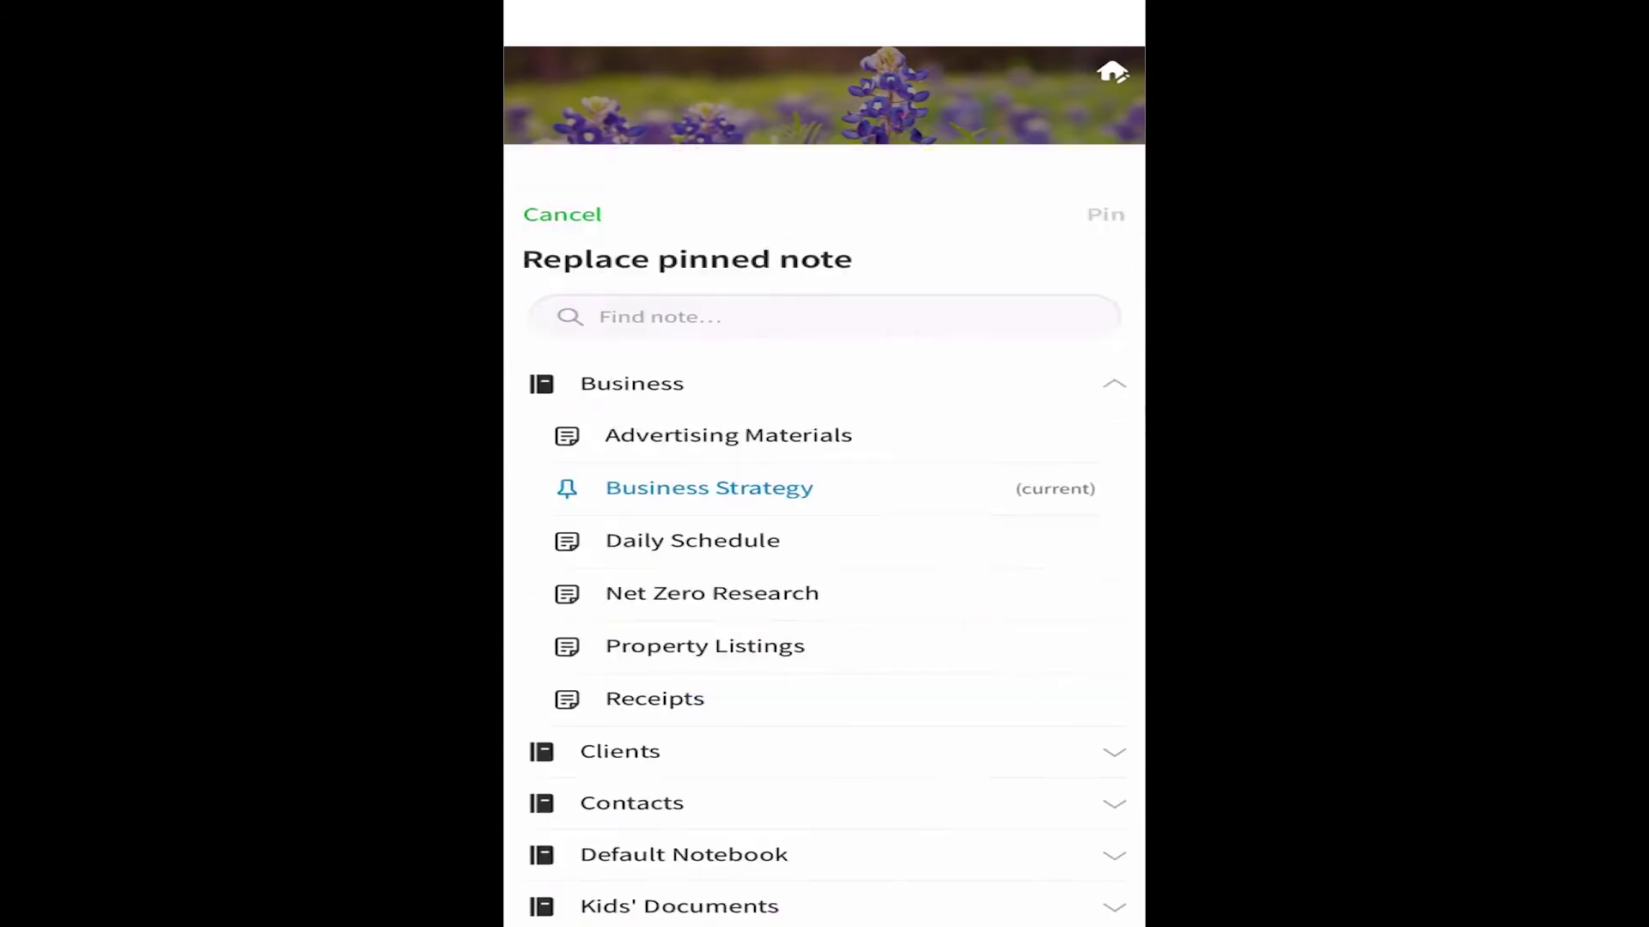
click(825, 172)
text(d)
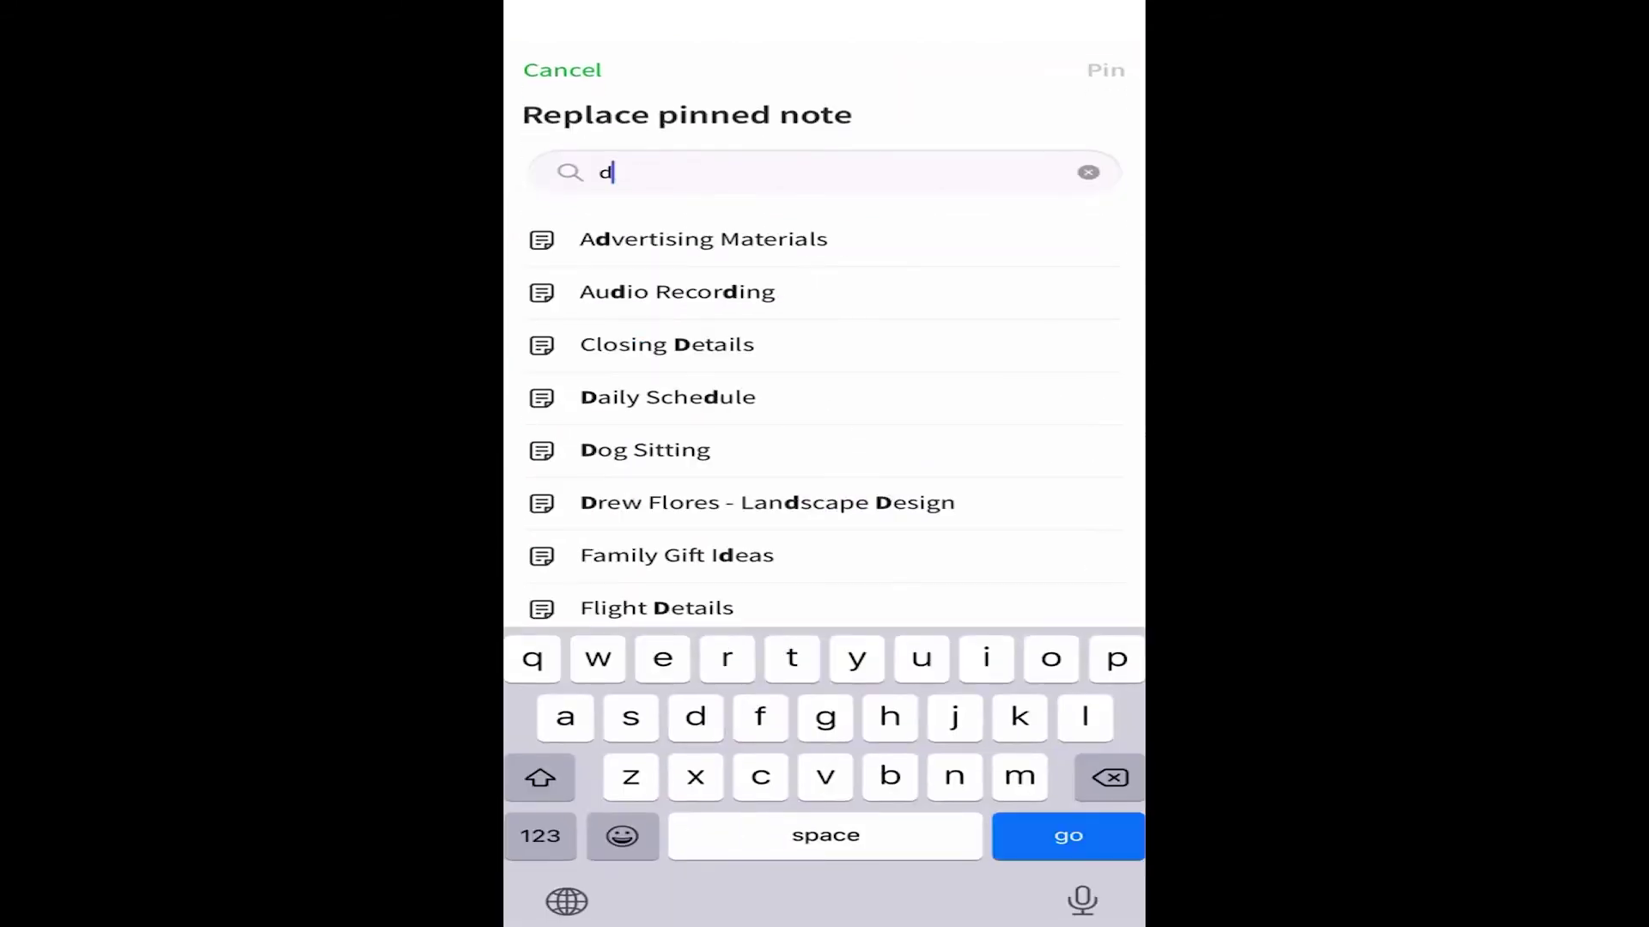
text(og)
click(665, 240)
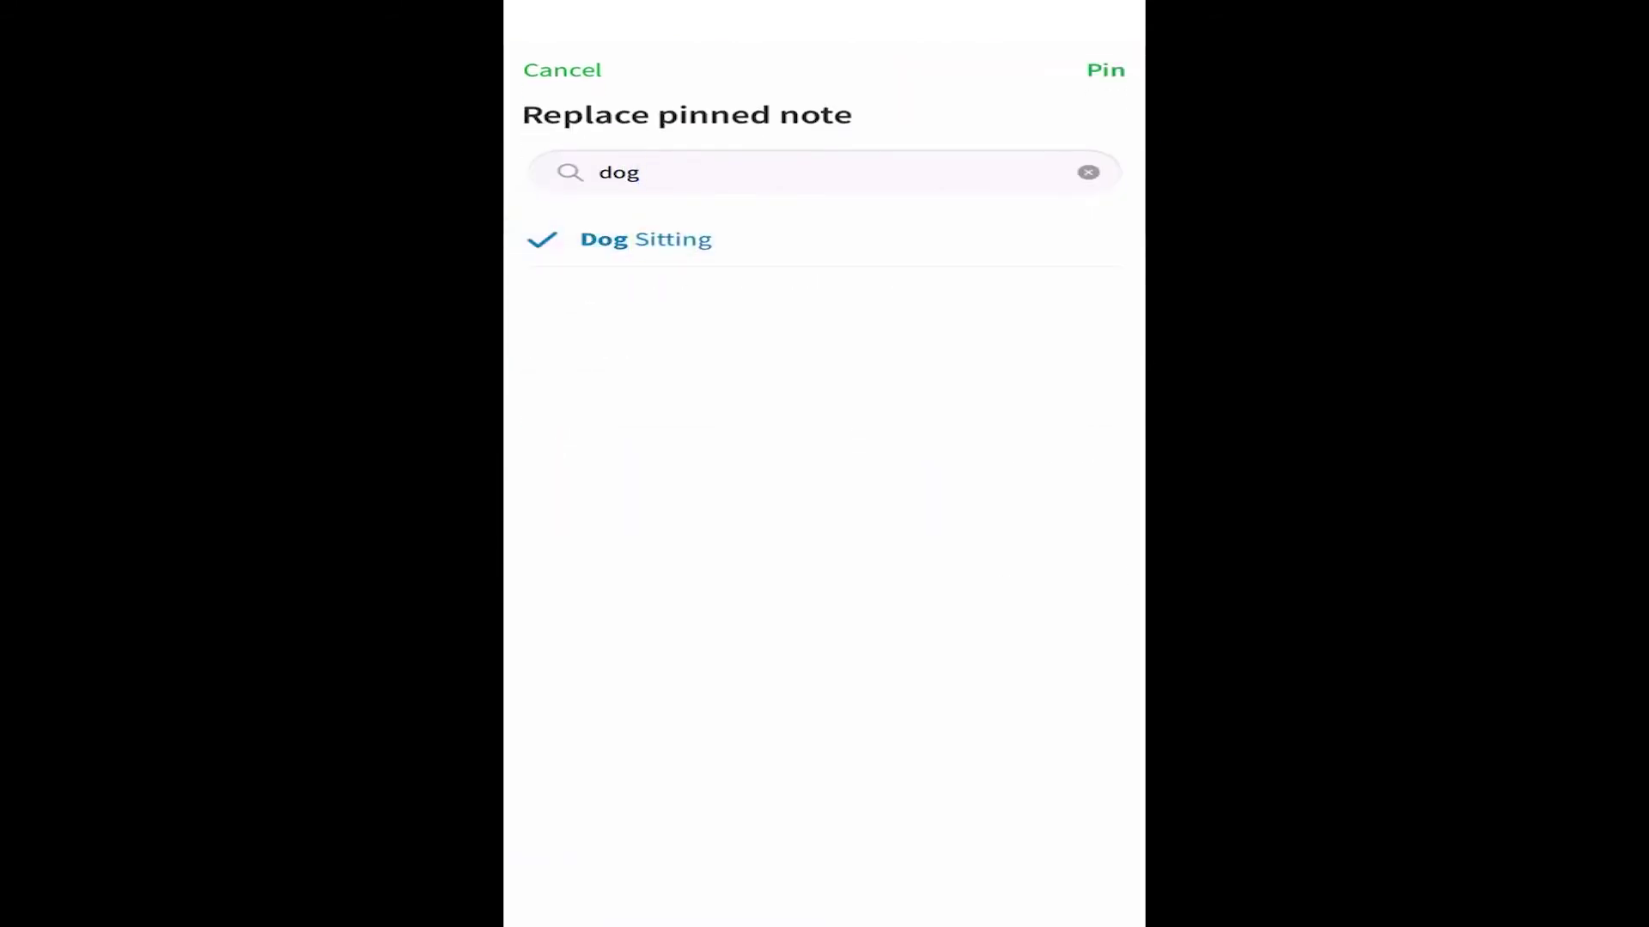
click(1105, 69)
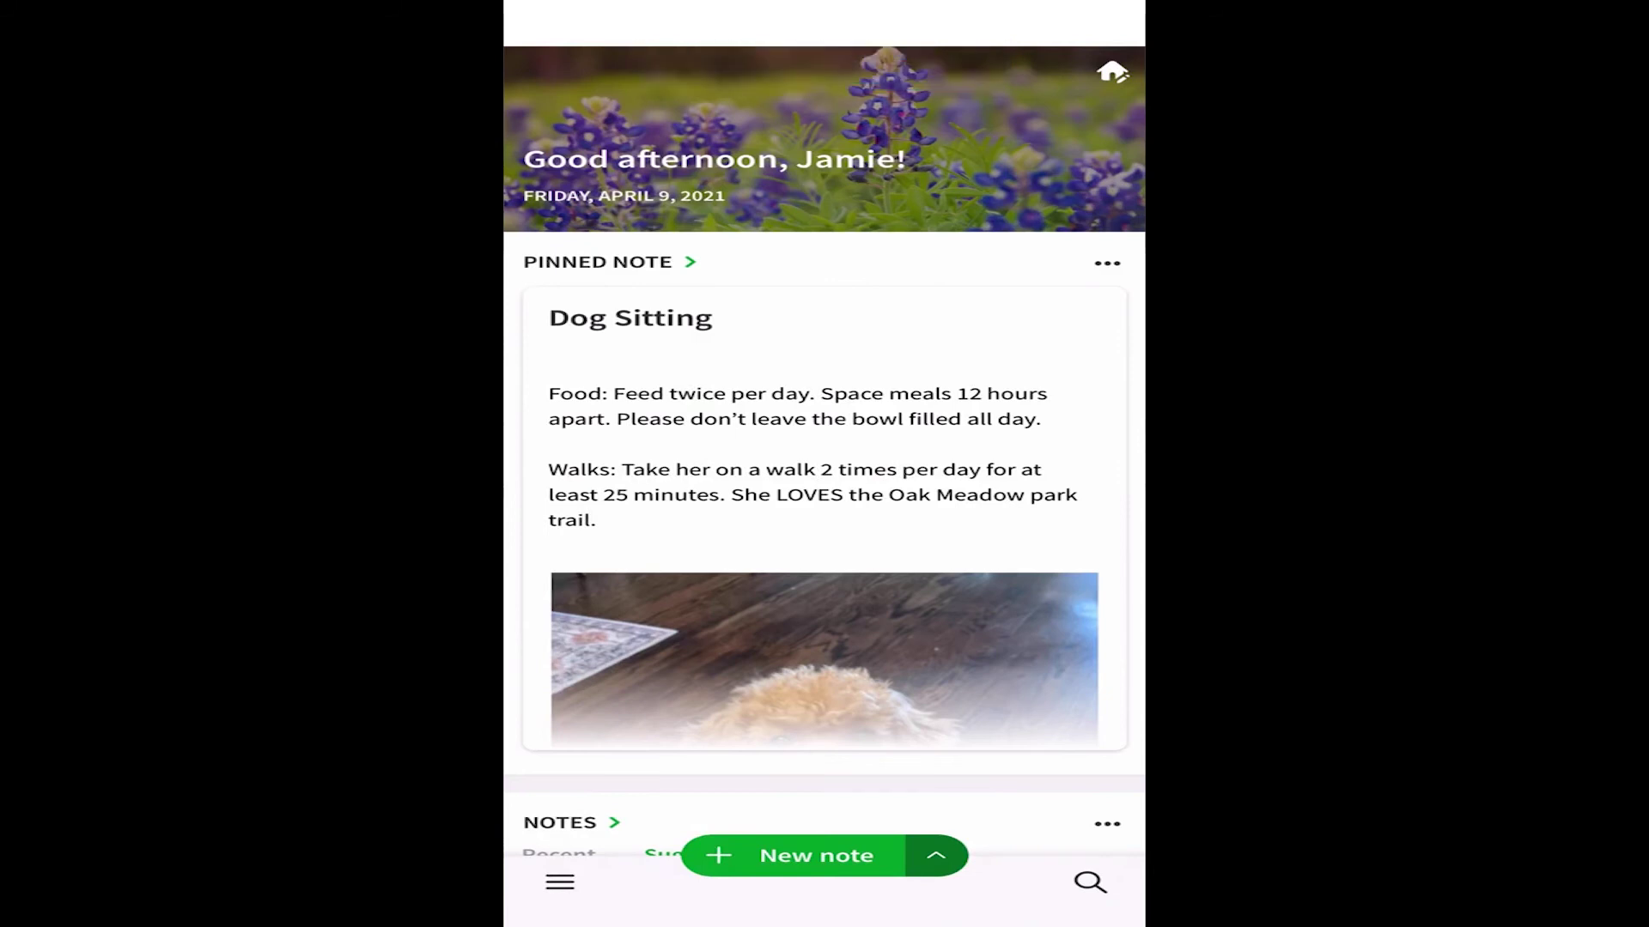
click(824, 515)
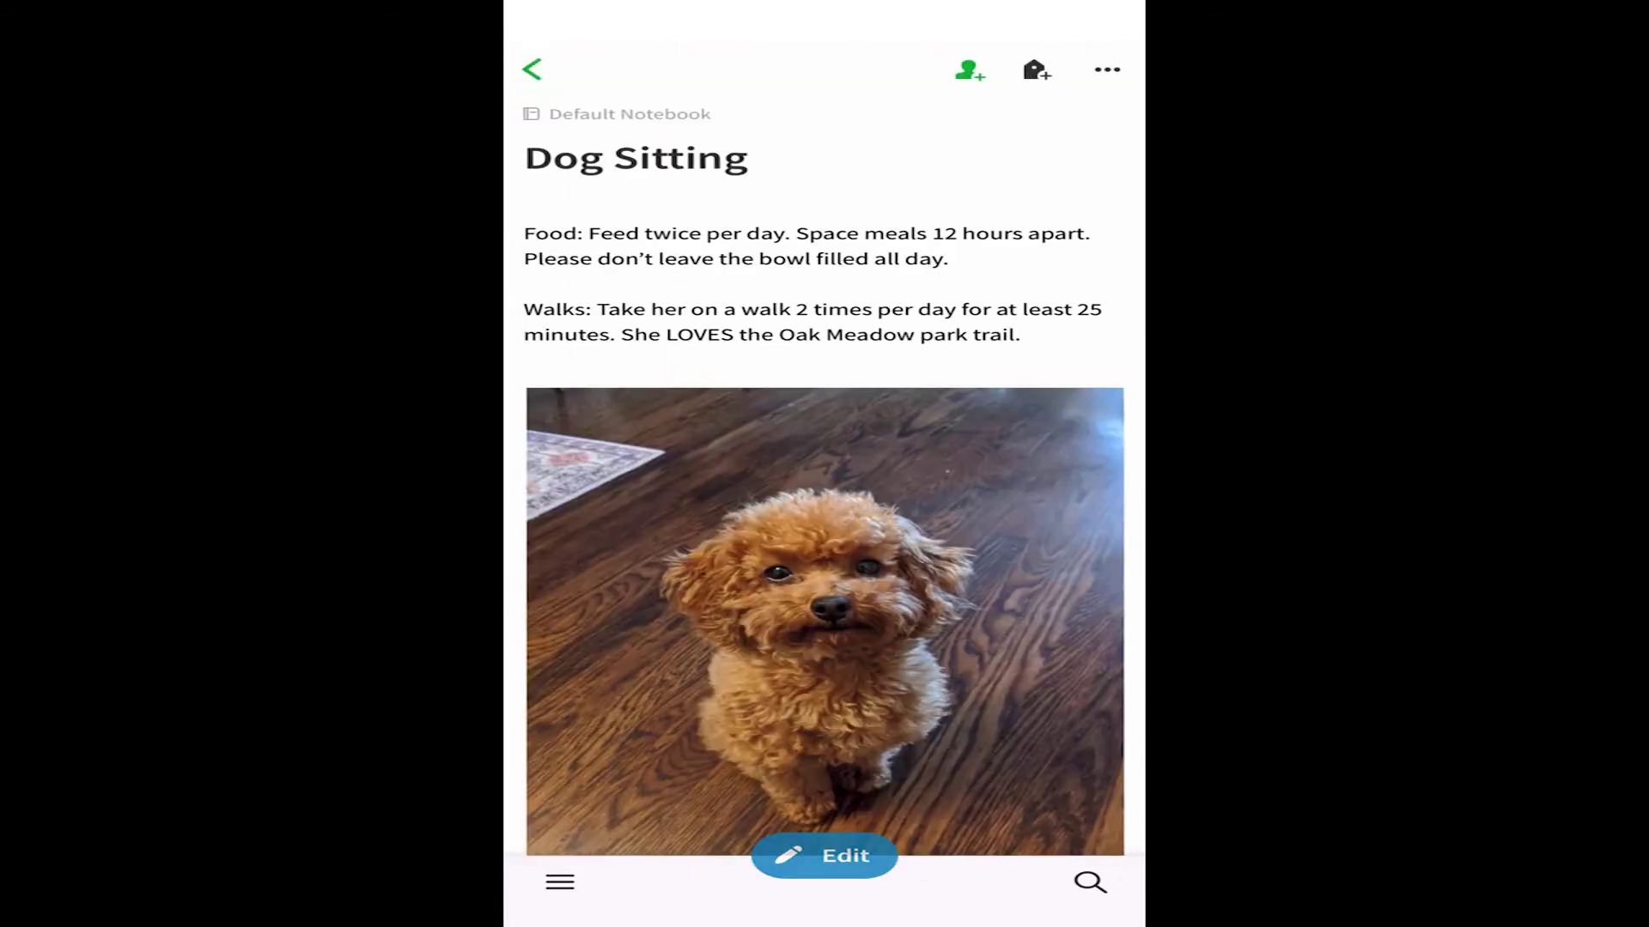
Step: Set the Home background to the lavender field image from the second page
click(948, 147)
drag(979, 219, 592, 219)
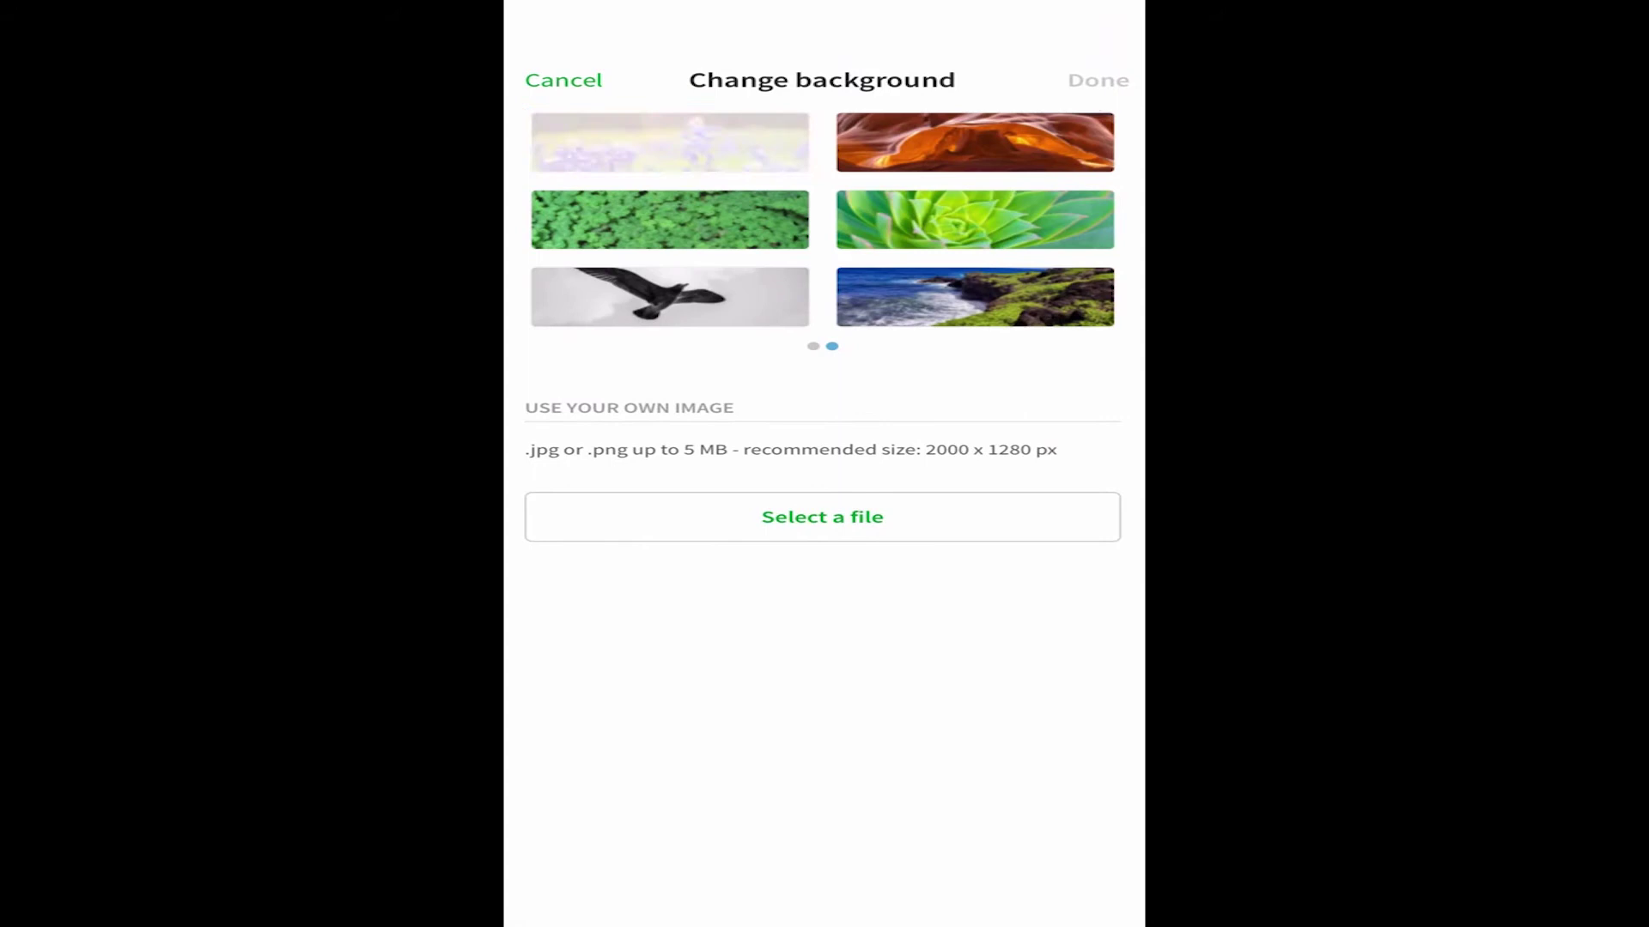
click(670, 143)
click(1095, 81)
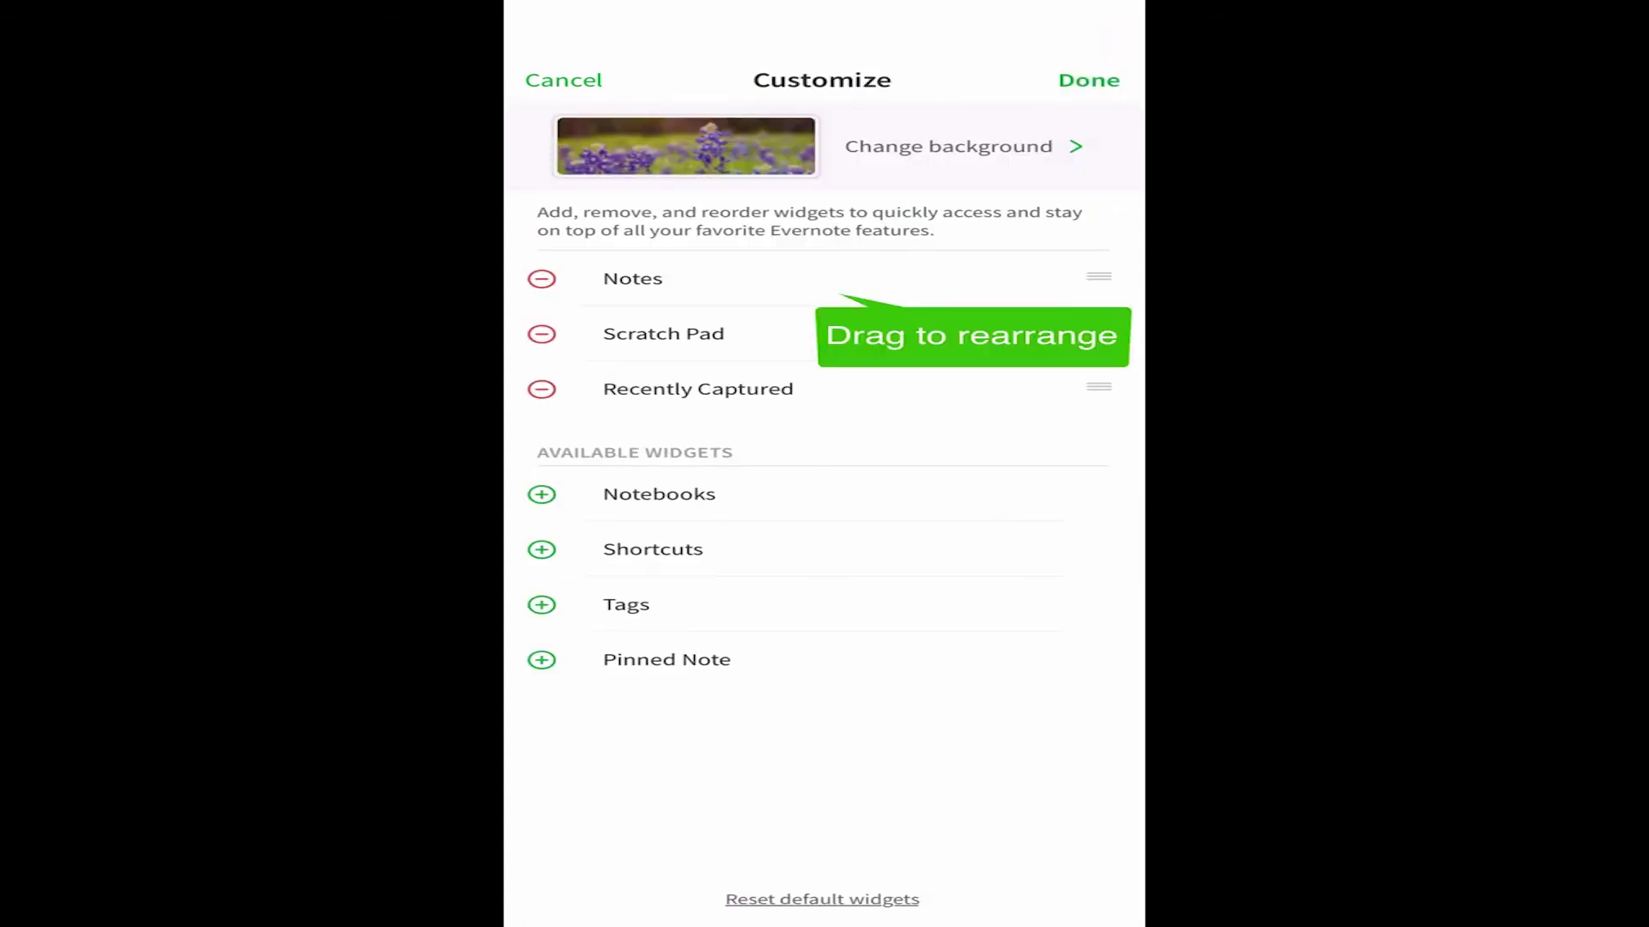
Step: Arrange Home widgets as Scratch Pad, Notebooks, Recently Captured, removing Notes, and apply
drag(1098, 332, 1097, 279)
click(542, 334)
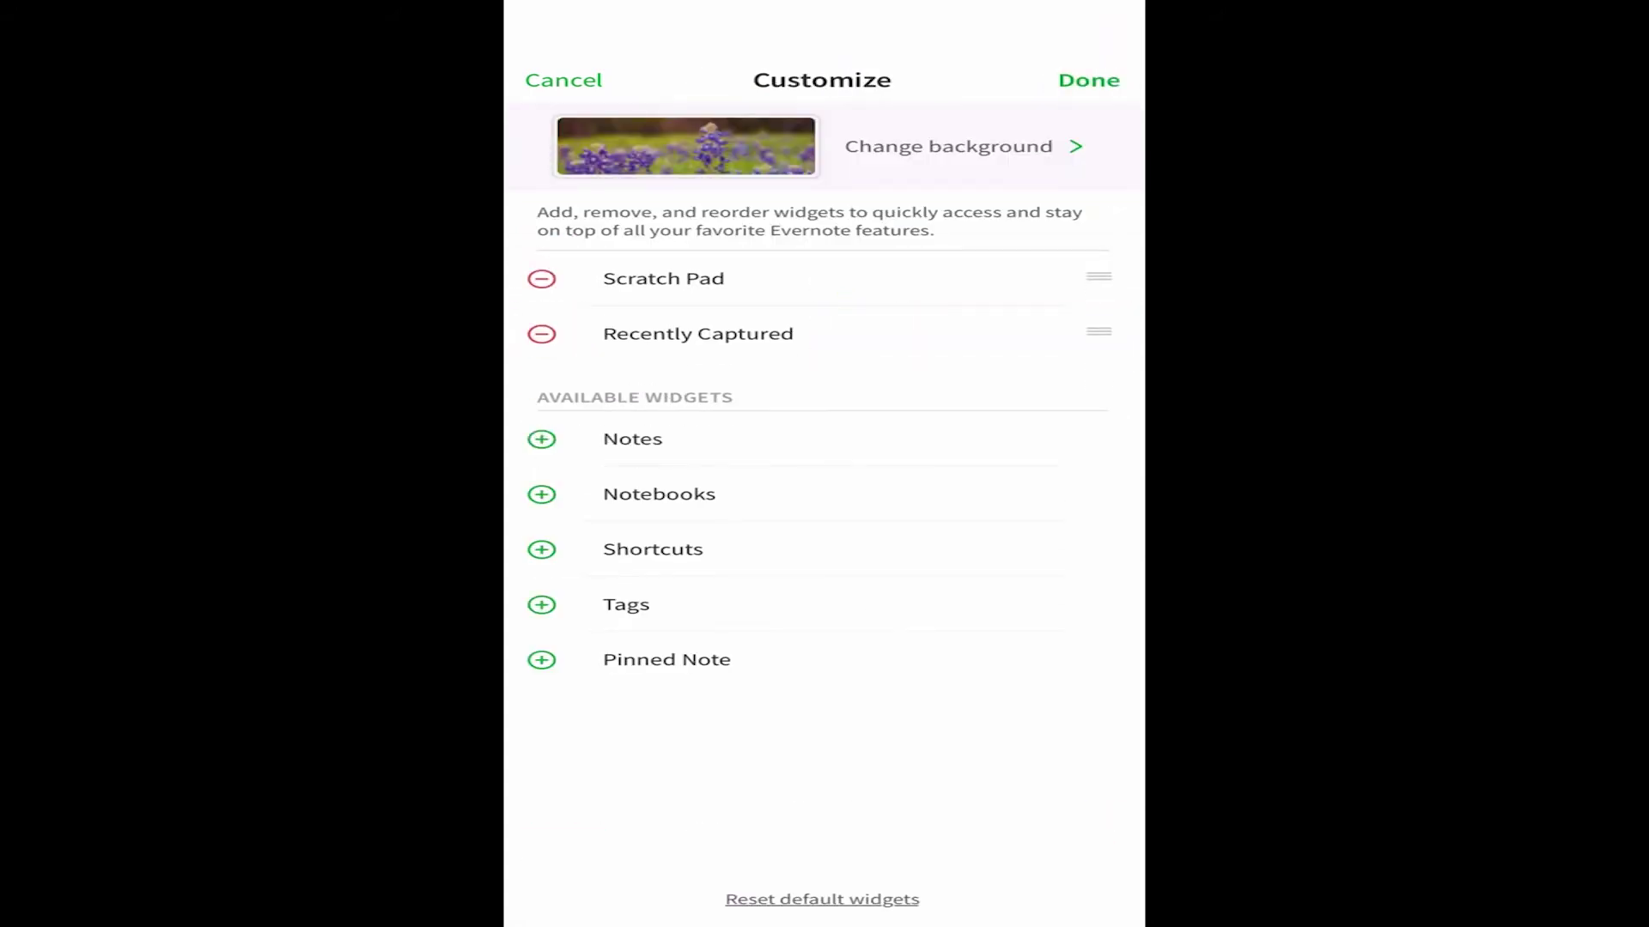
click(541, 494)
drag(1099, 387, 1097, 334)
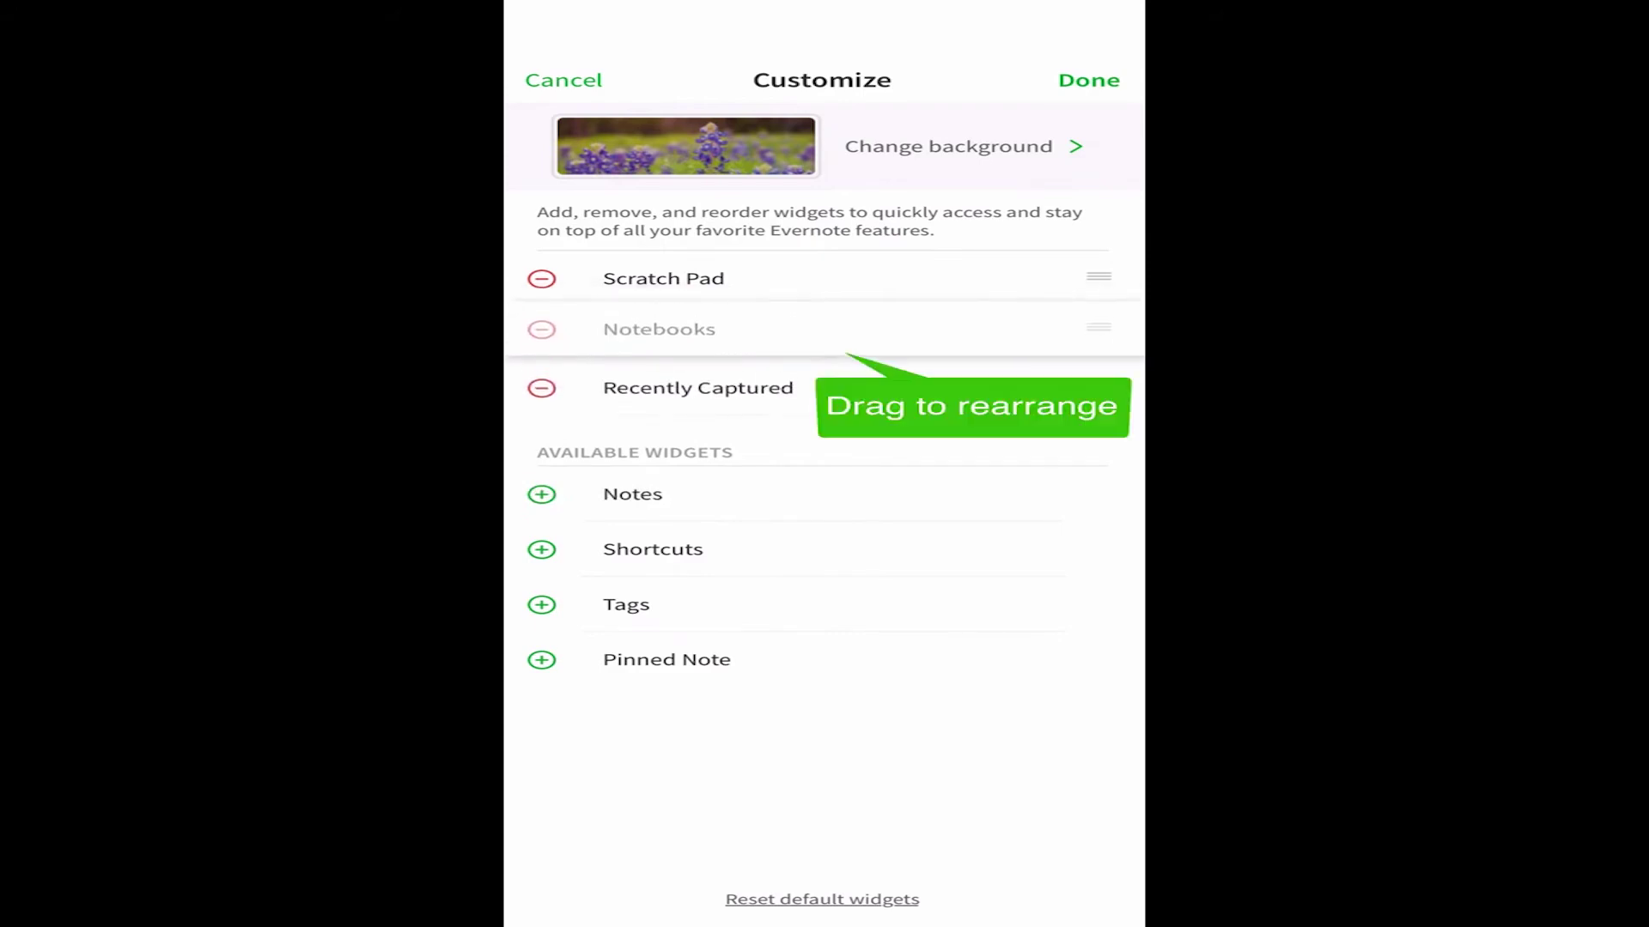
click(1089, 80)
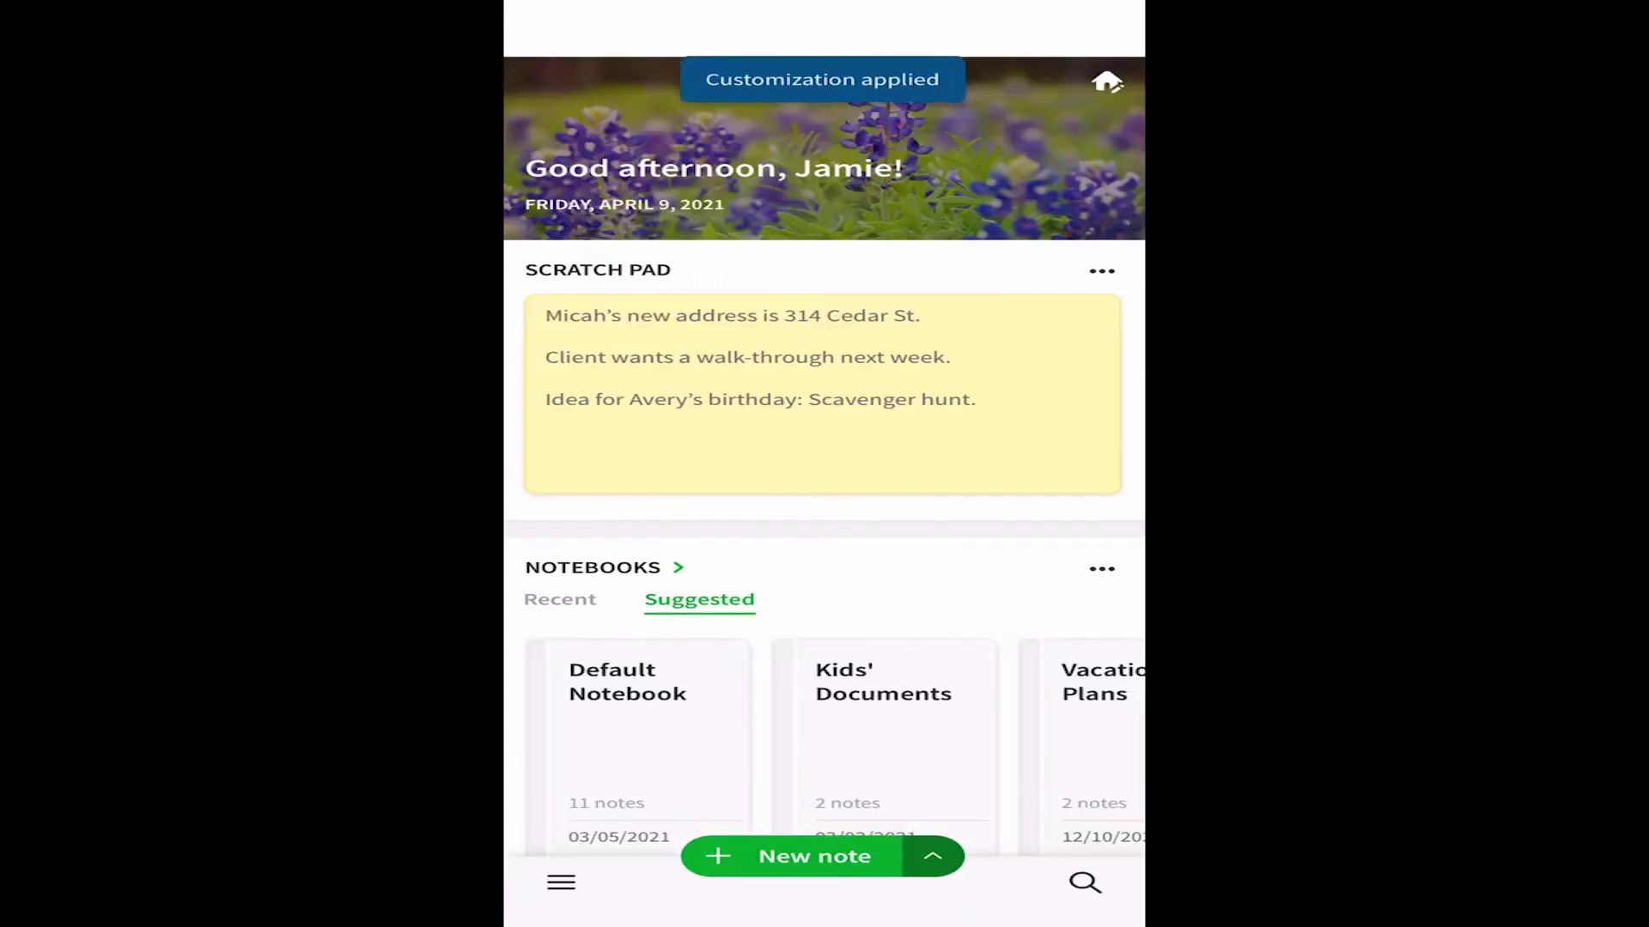
scroll(825, 489, down, 5)
scroll(825, 489, up, 5)
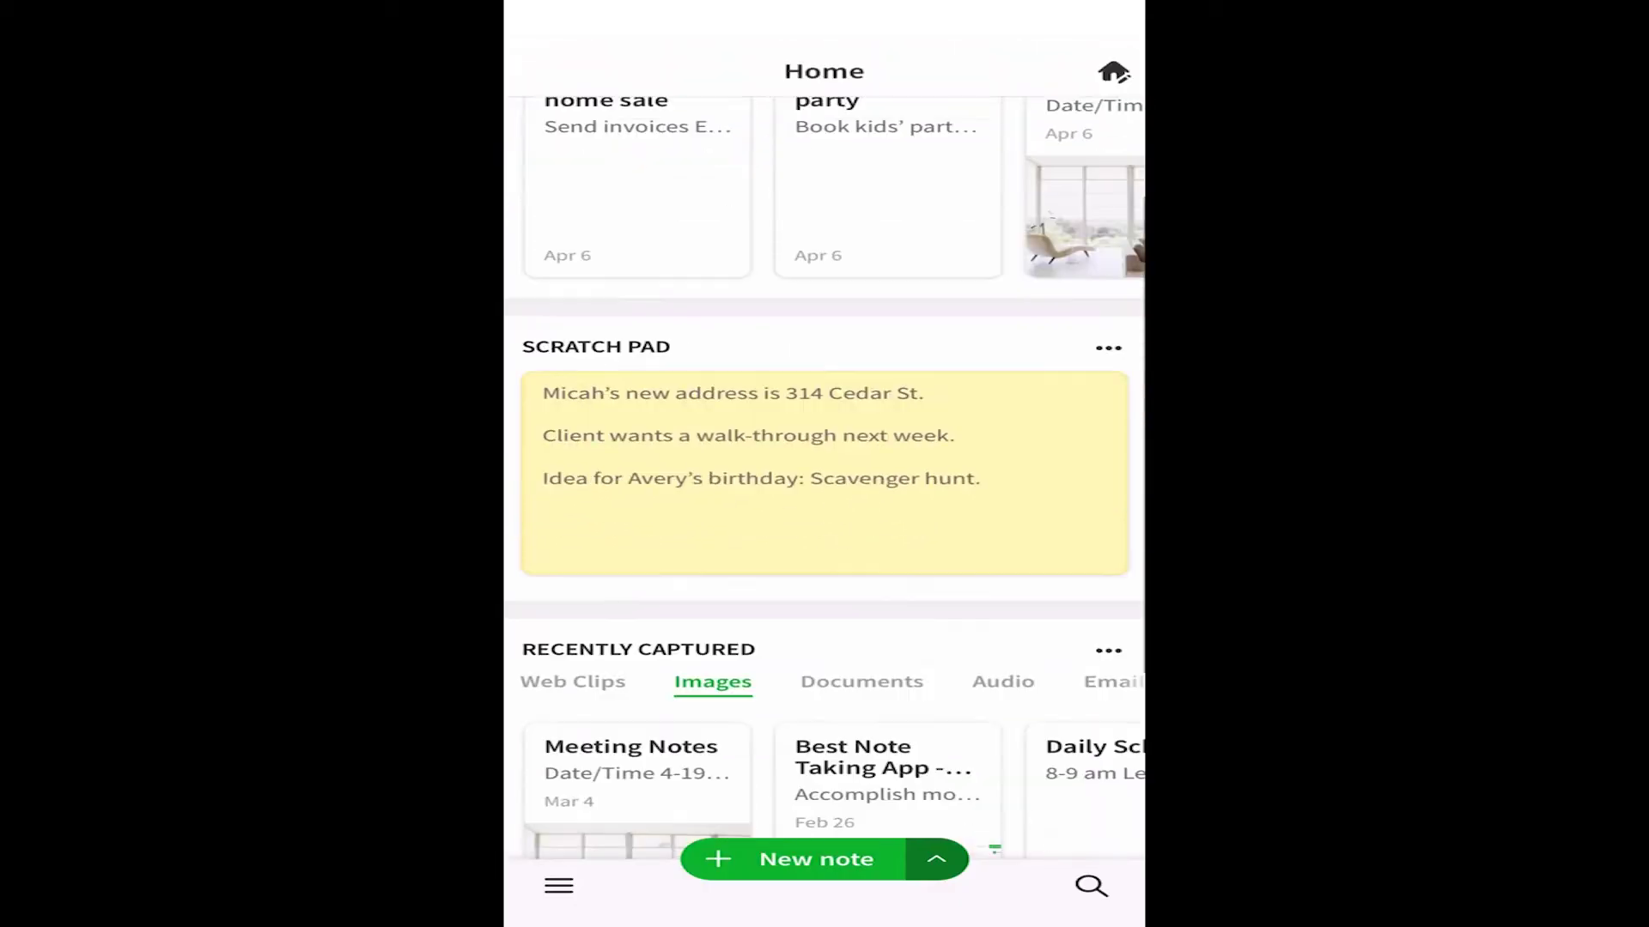
scroll(824, 490, down, 3)
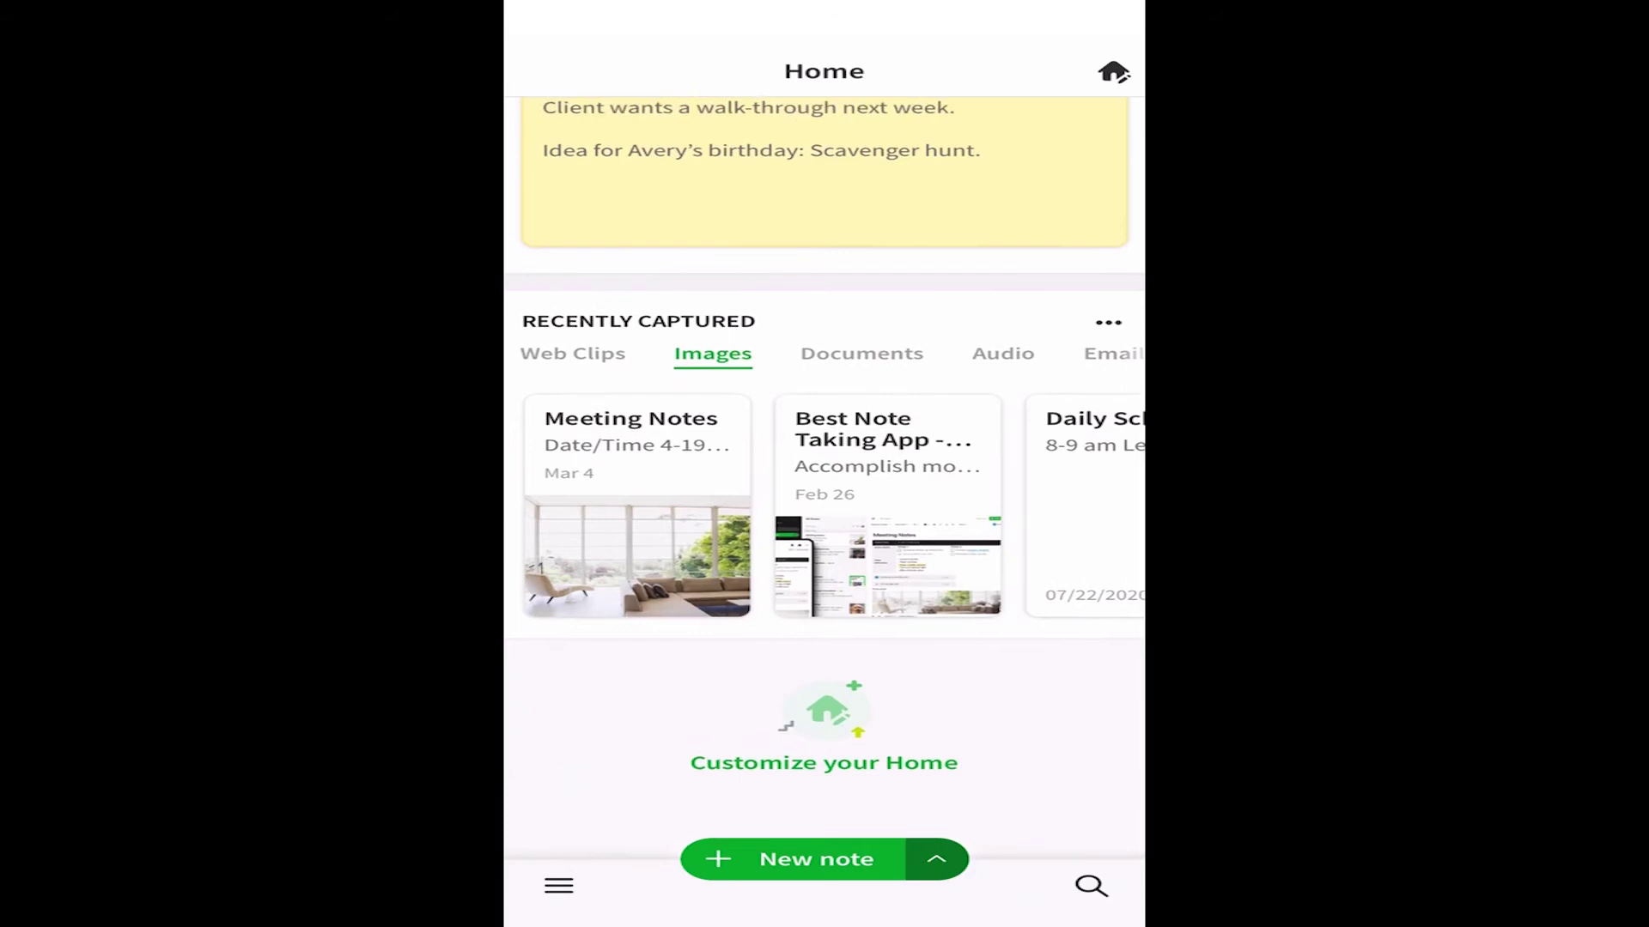
scroll(825, 490, up, 2)
scroll(824, 490, up, 3)
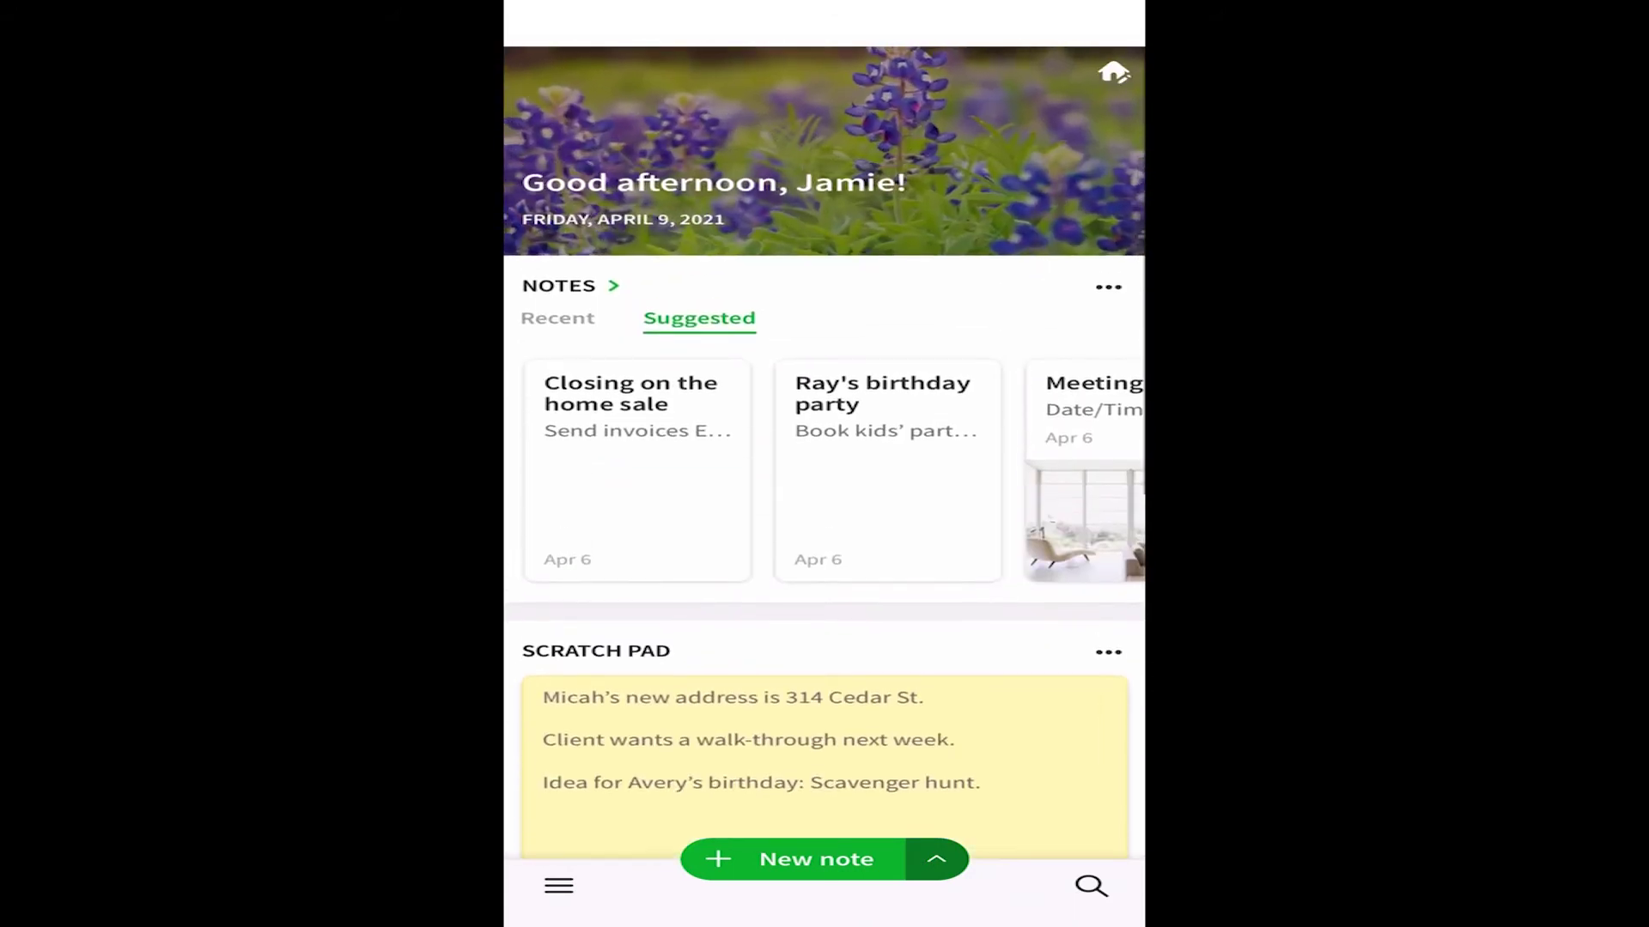
Step: Add a Pinned Note widget showing Business Strategy from the Business notebook
click(1113, 73)
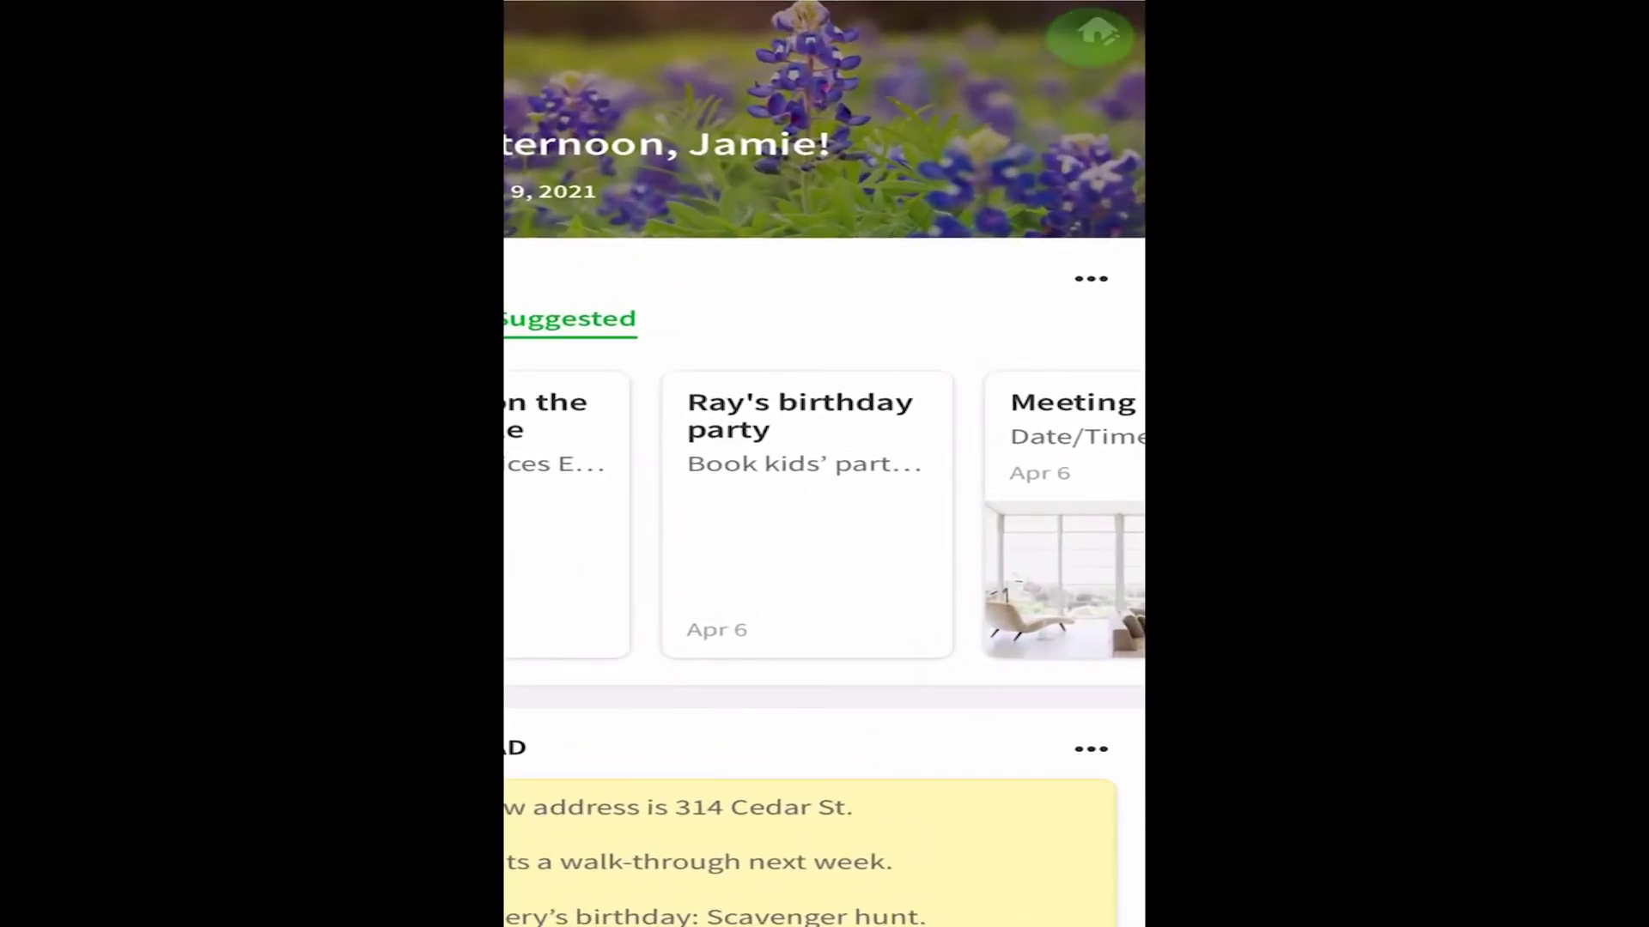
click(540, 489)
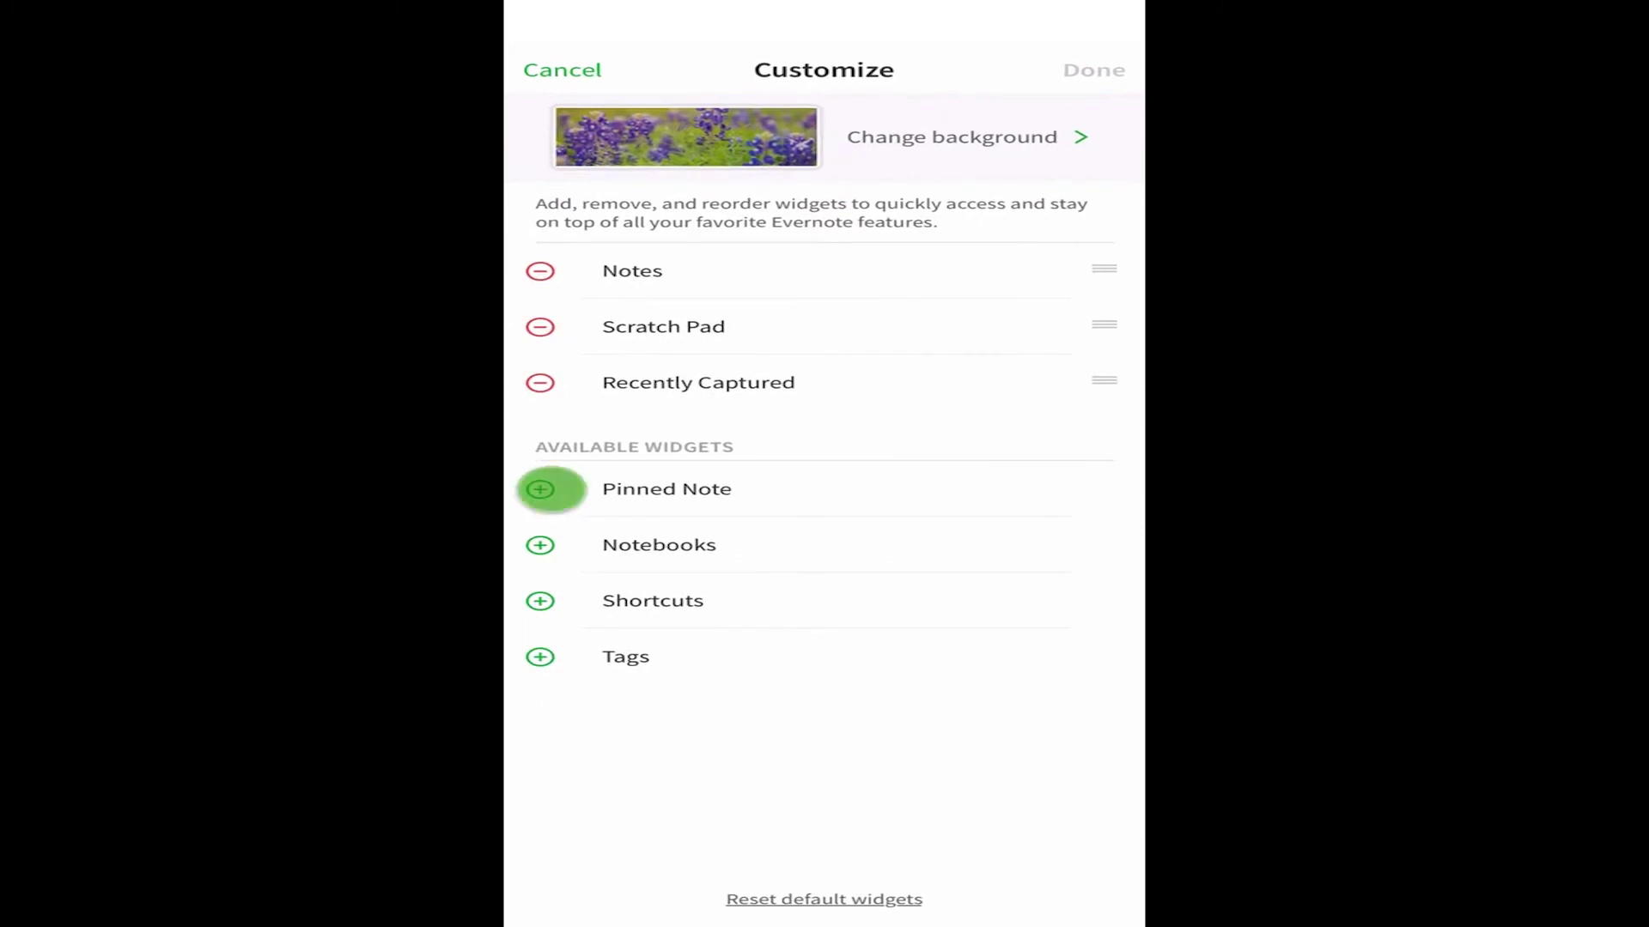
click(652, 242)
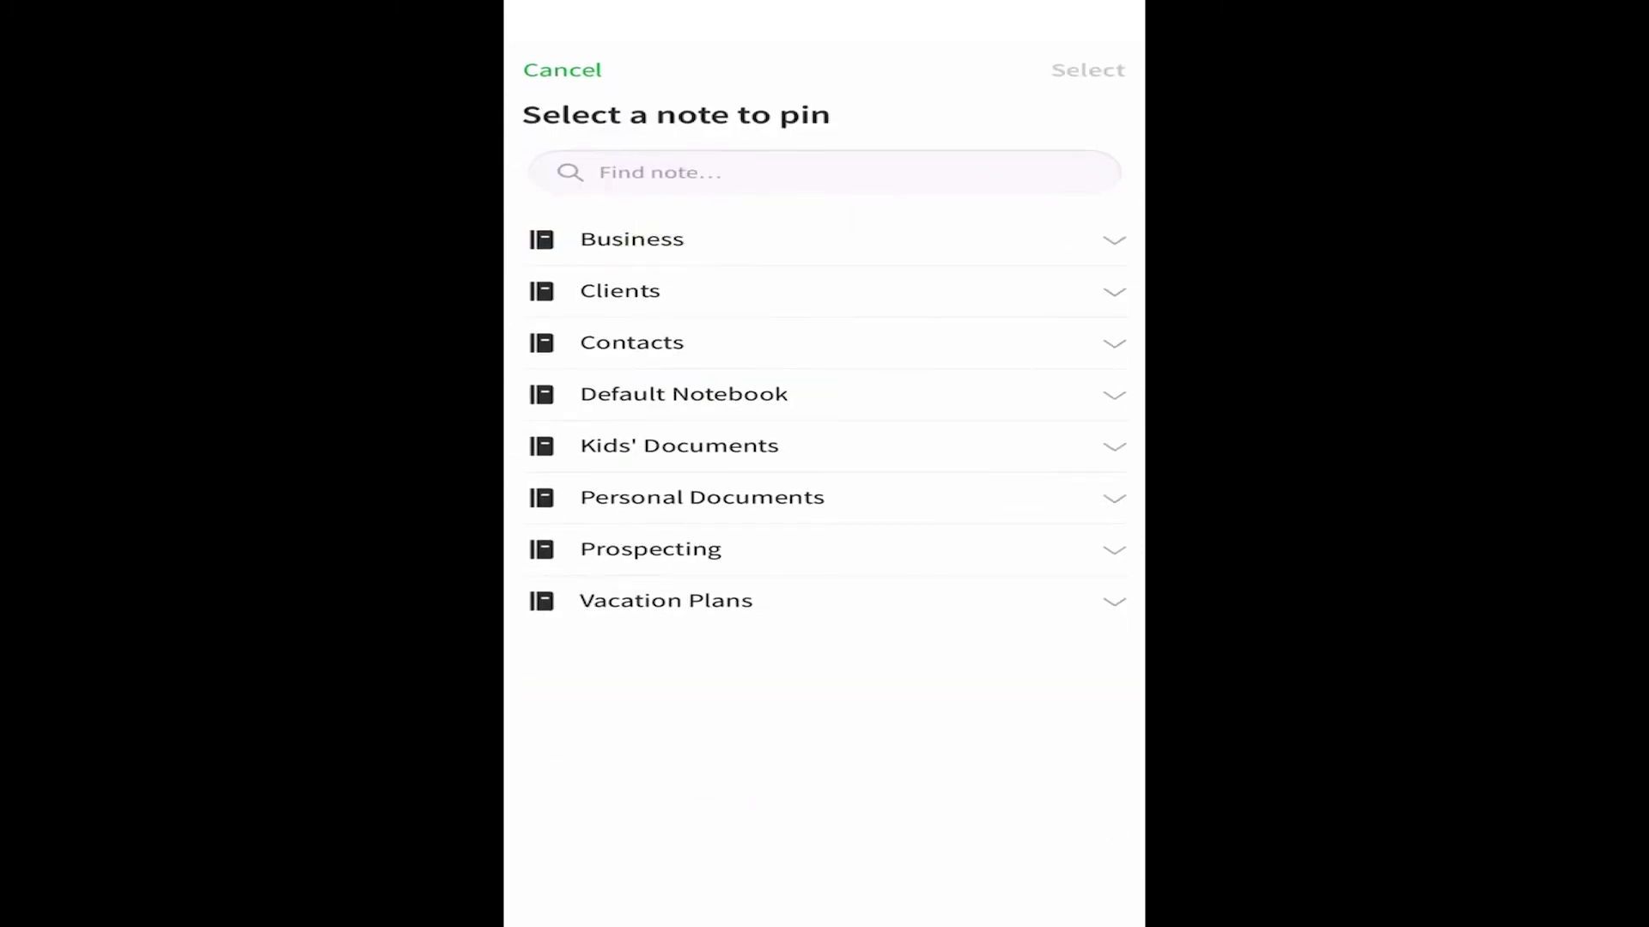
click(696, 343)
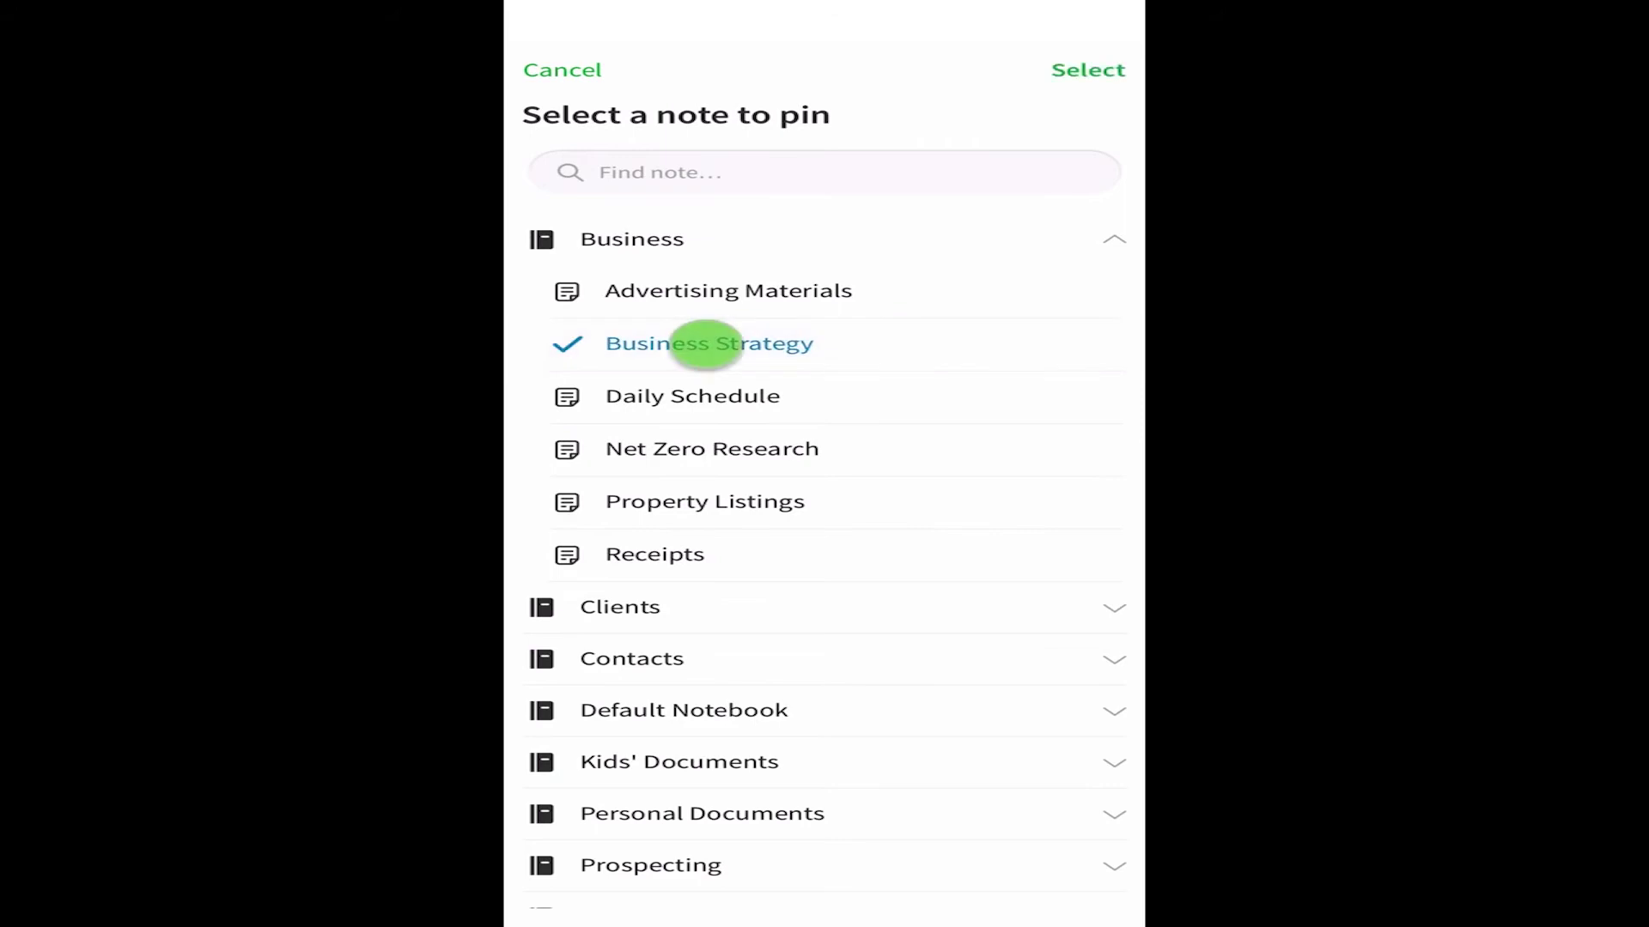
click(1082, 69)
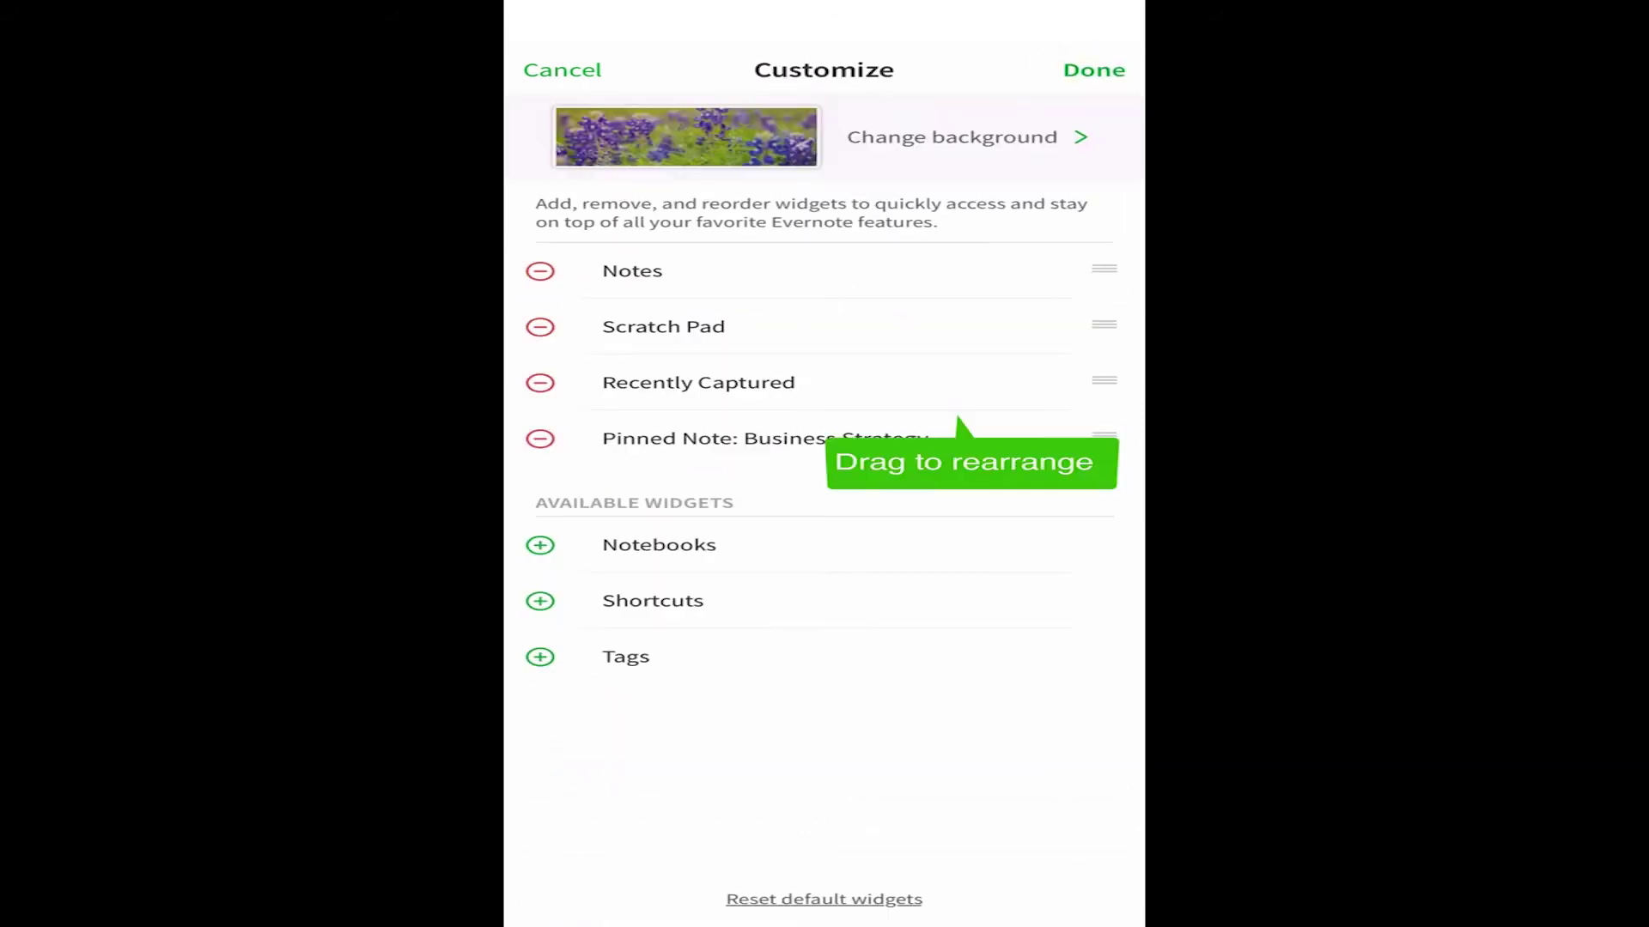
Step: Move the Business Strategy pinned note to the top of Home and apply
drag(1105, 438, 1104, 271)
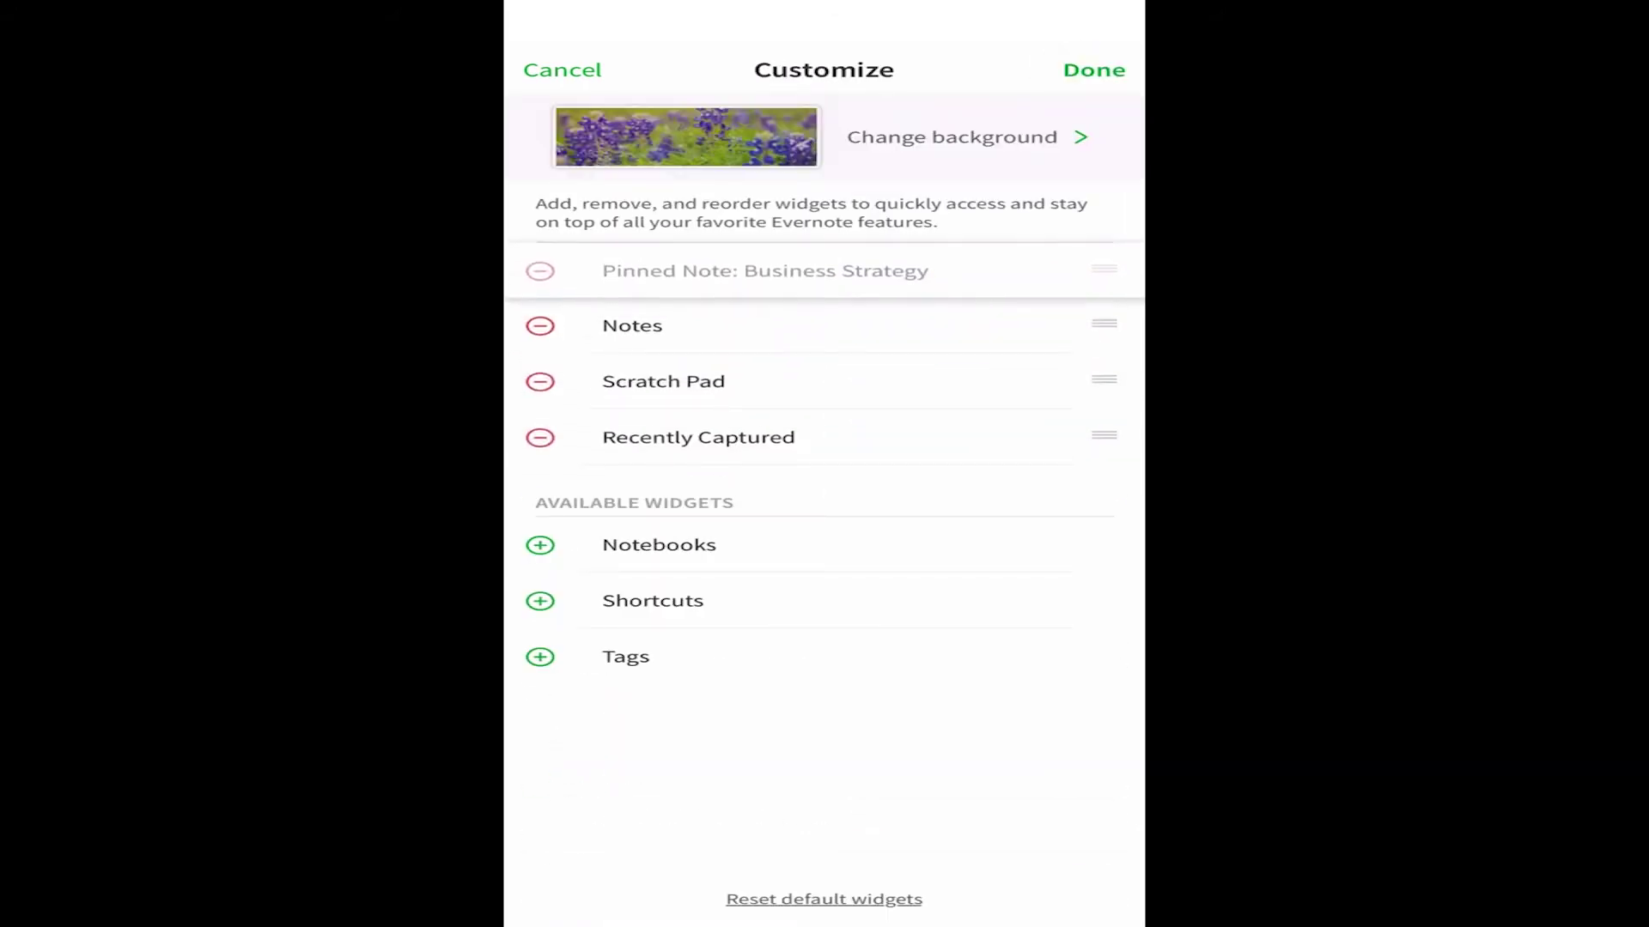
click(1093, 70)
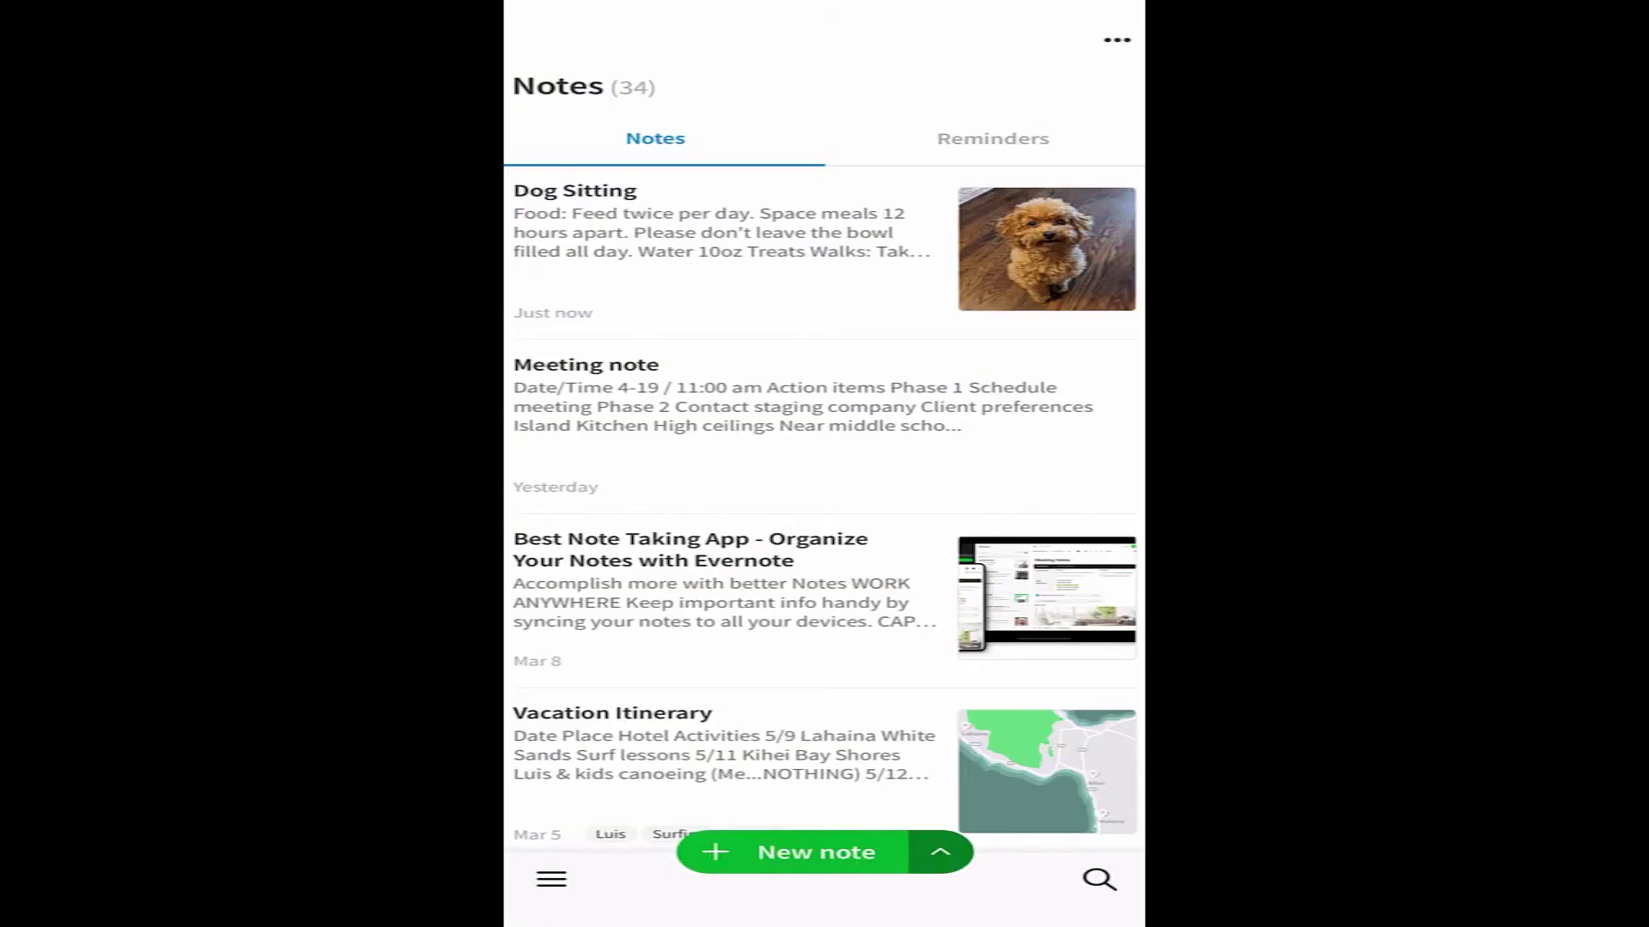
Step: Tag Dog Sitting with 2021 and a newly created Walk tag
click(804, 239)
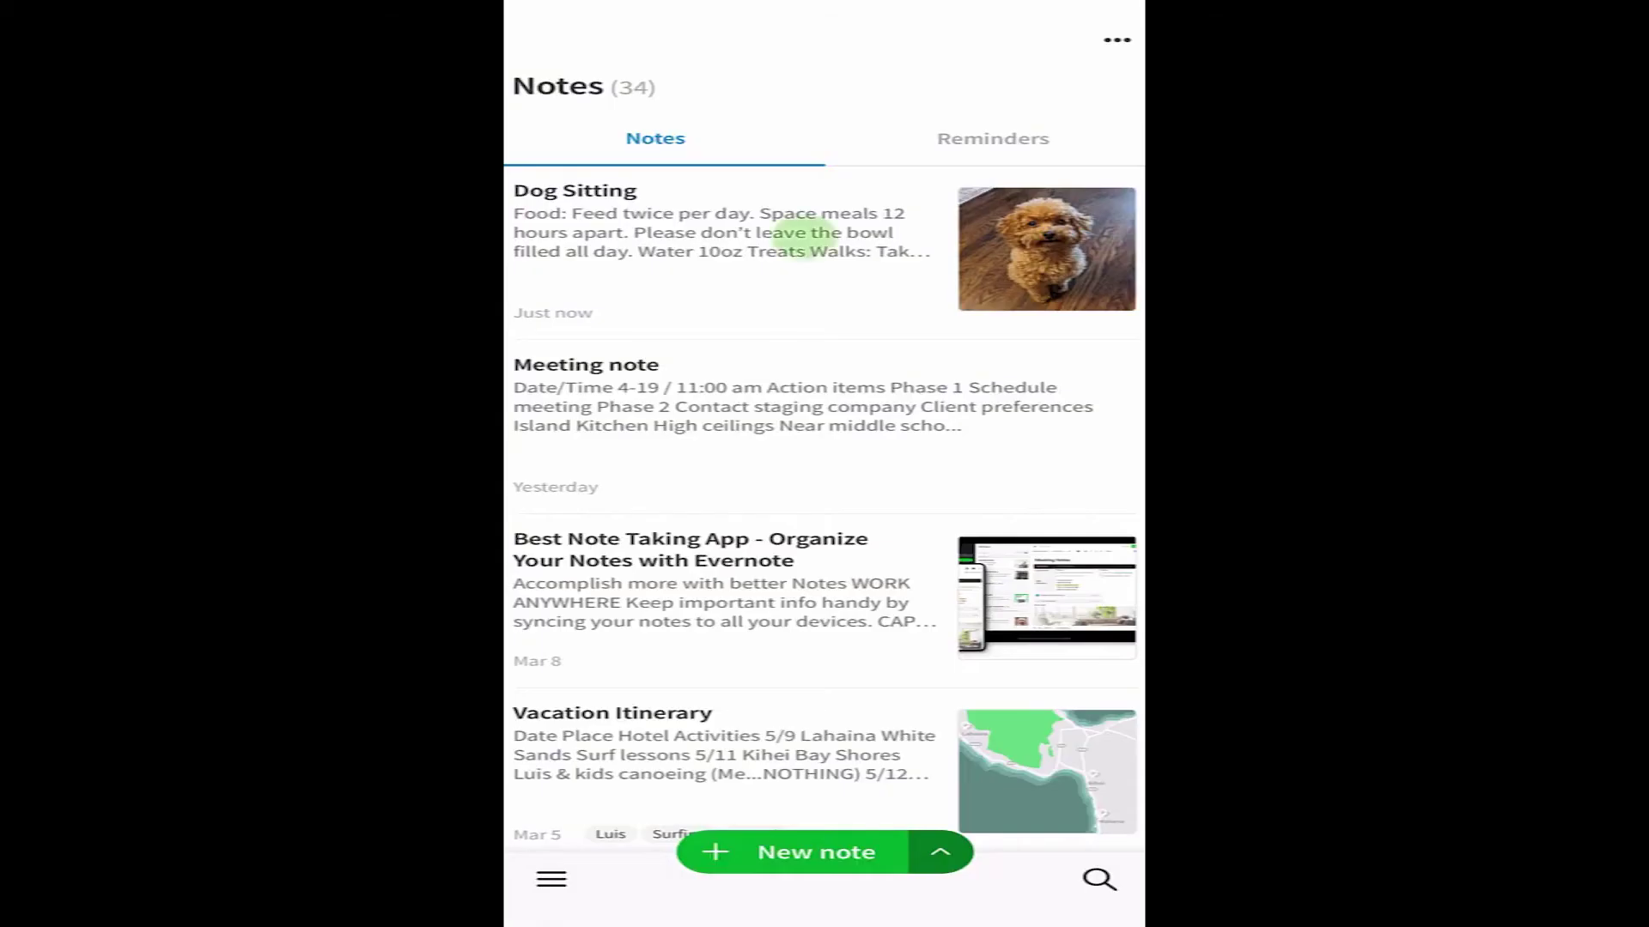
click(1043, 41)
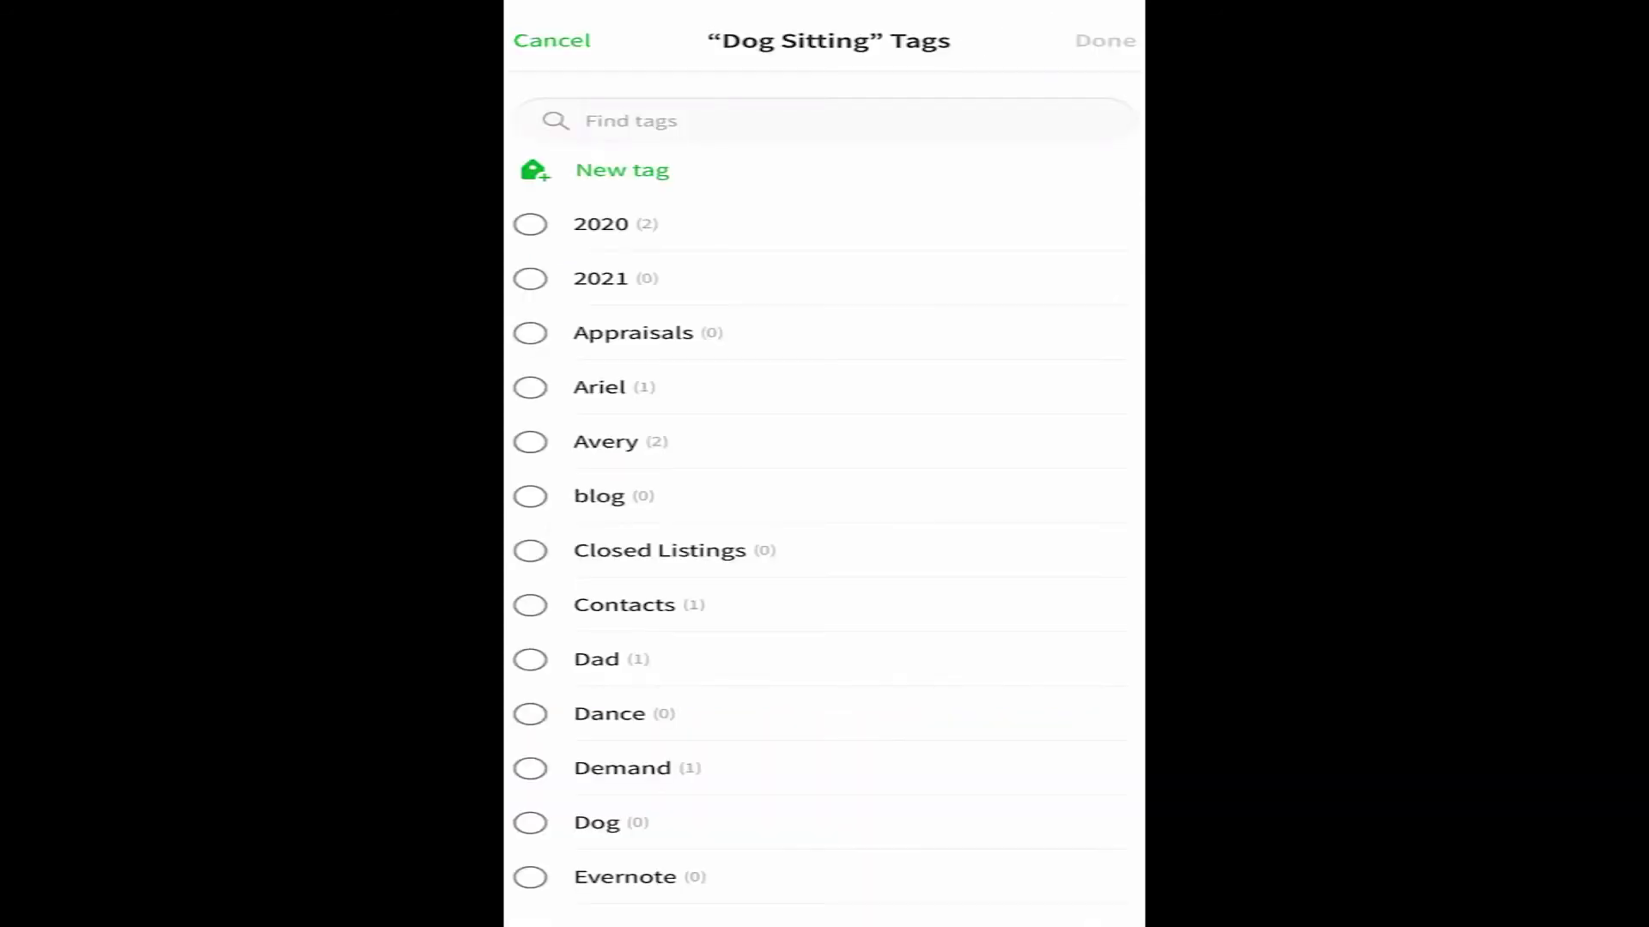
click(600, 278)
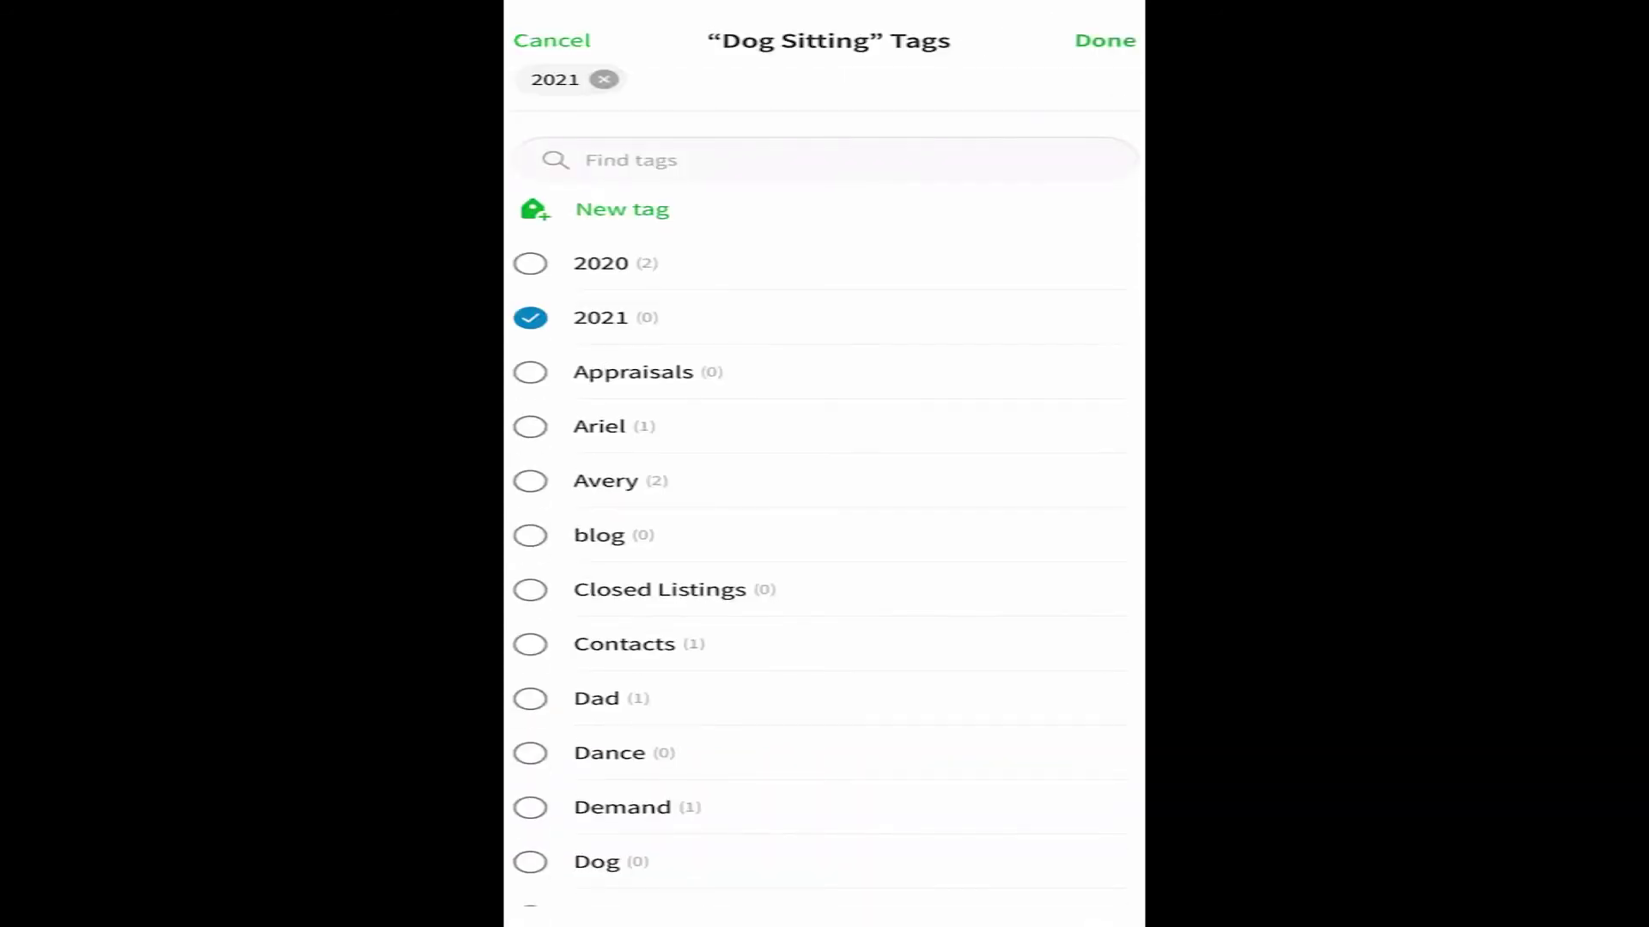
click(622, 209)
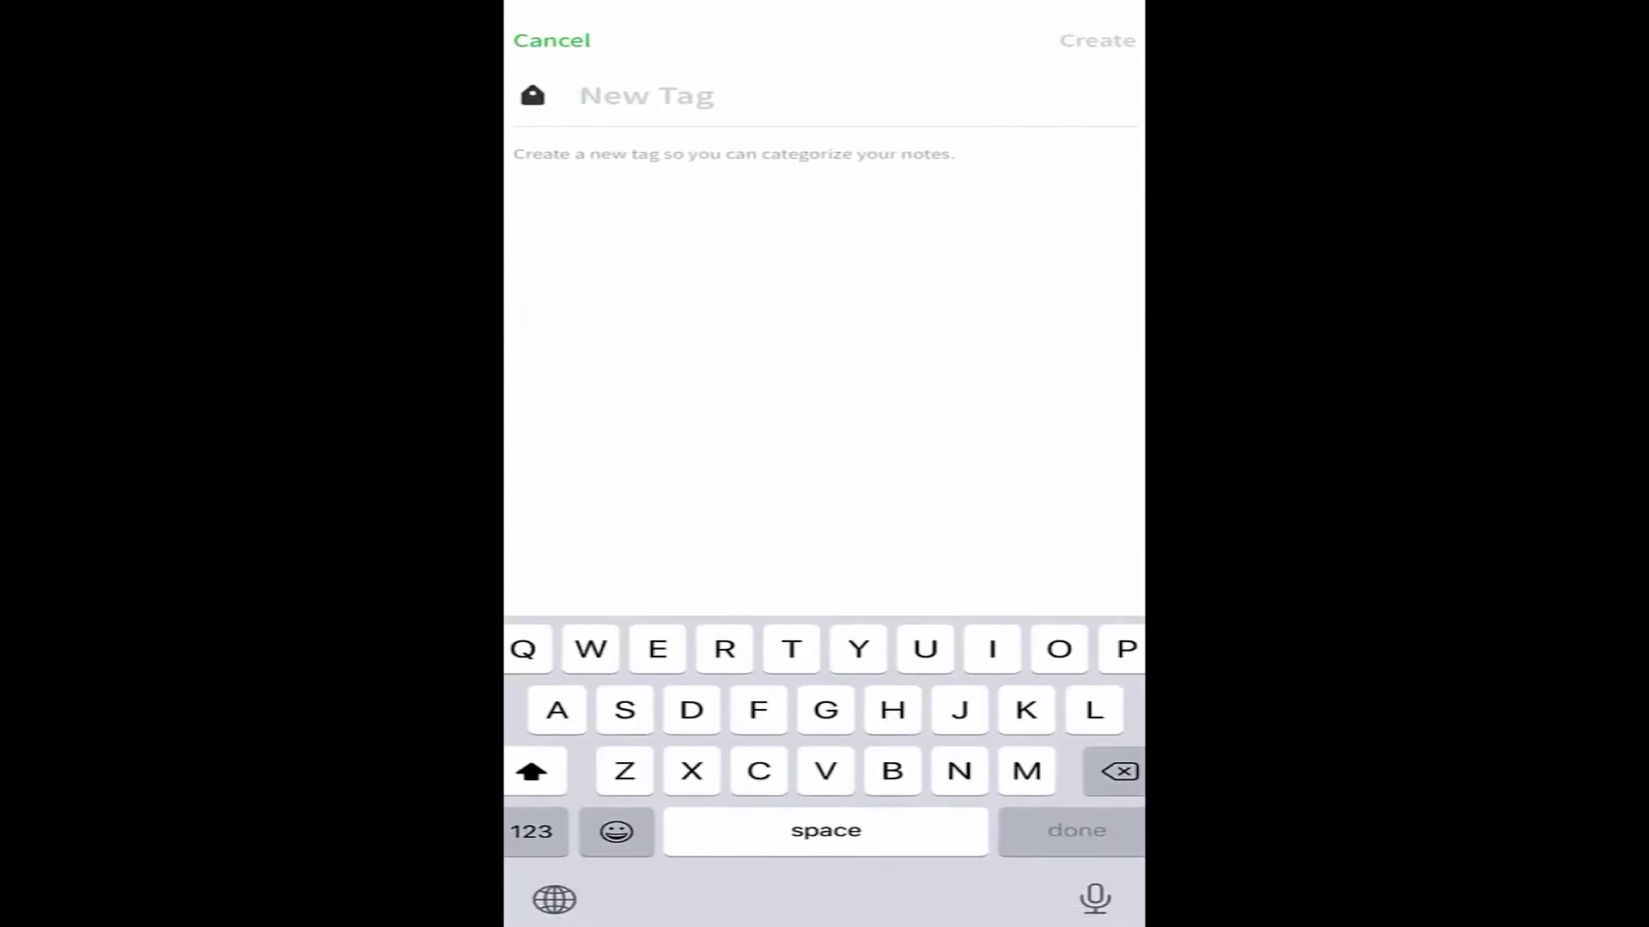
text(Walk)
click(1096, 40)
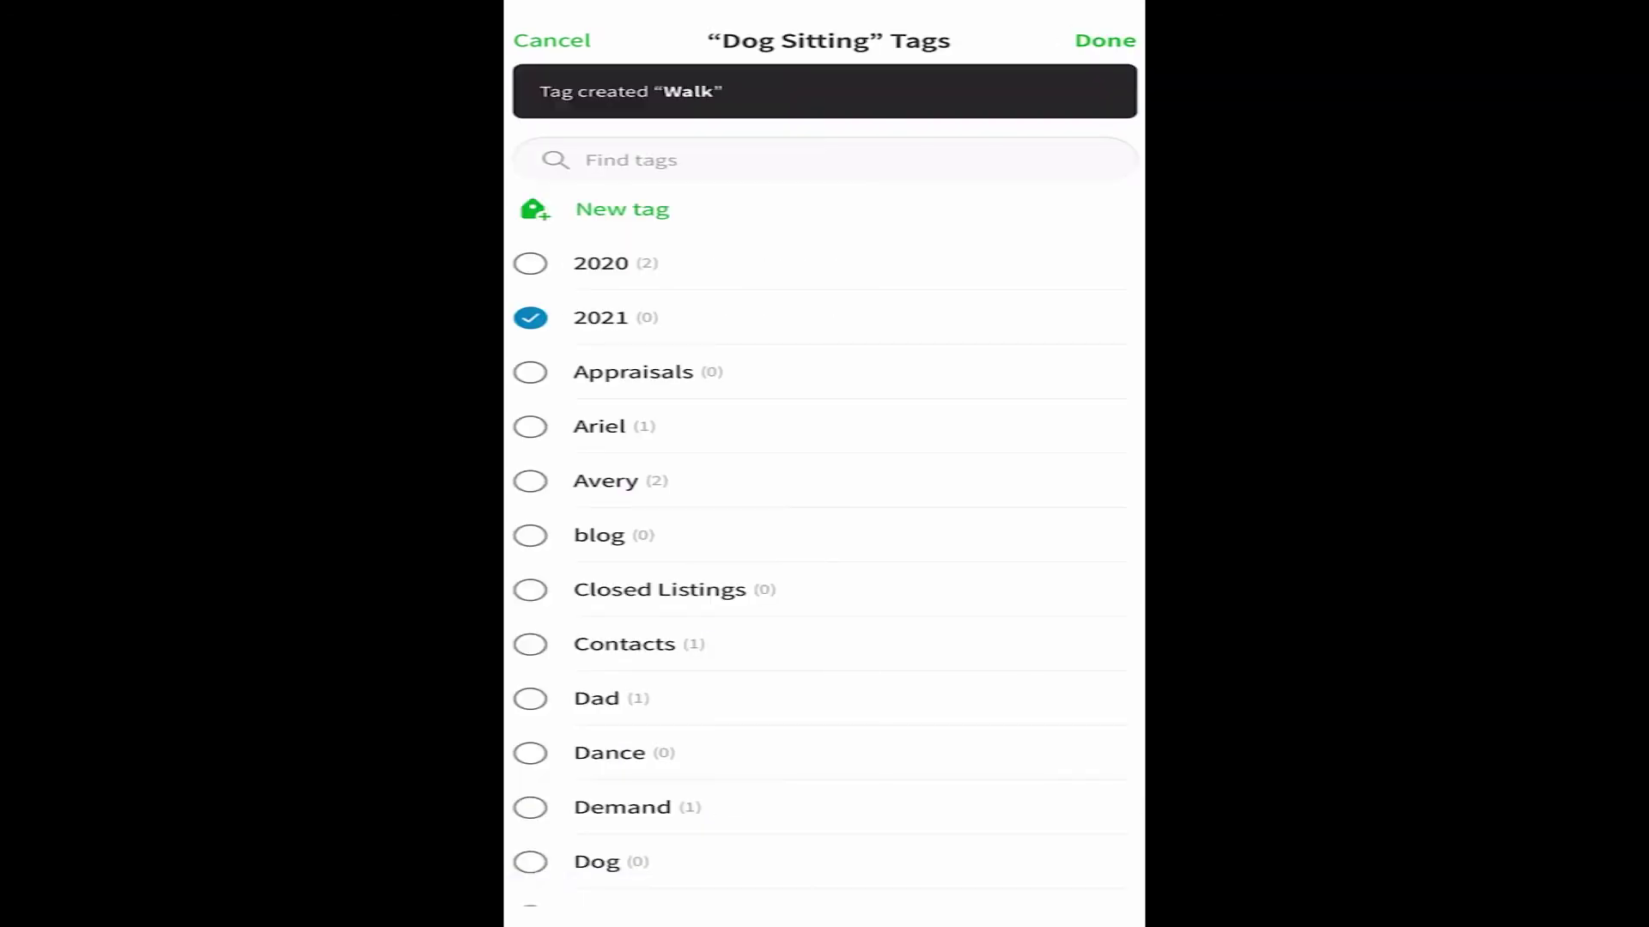
click(1104, 40)
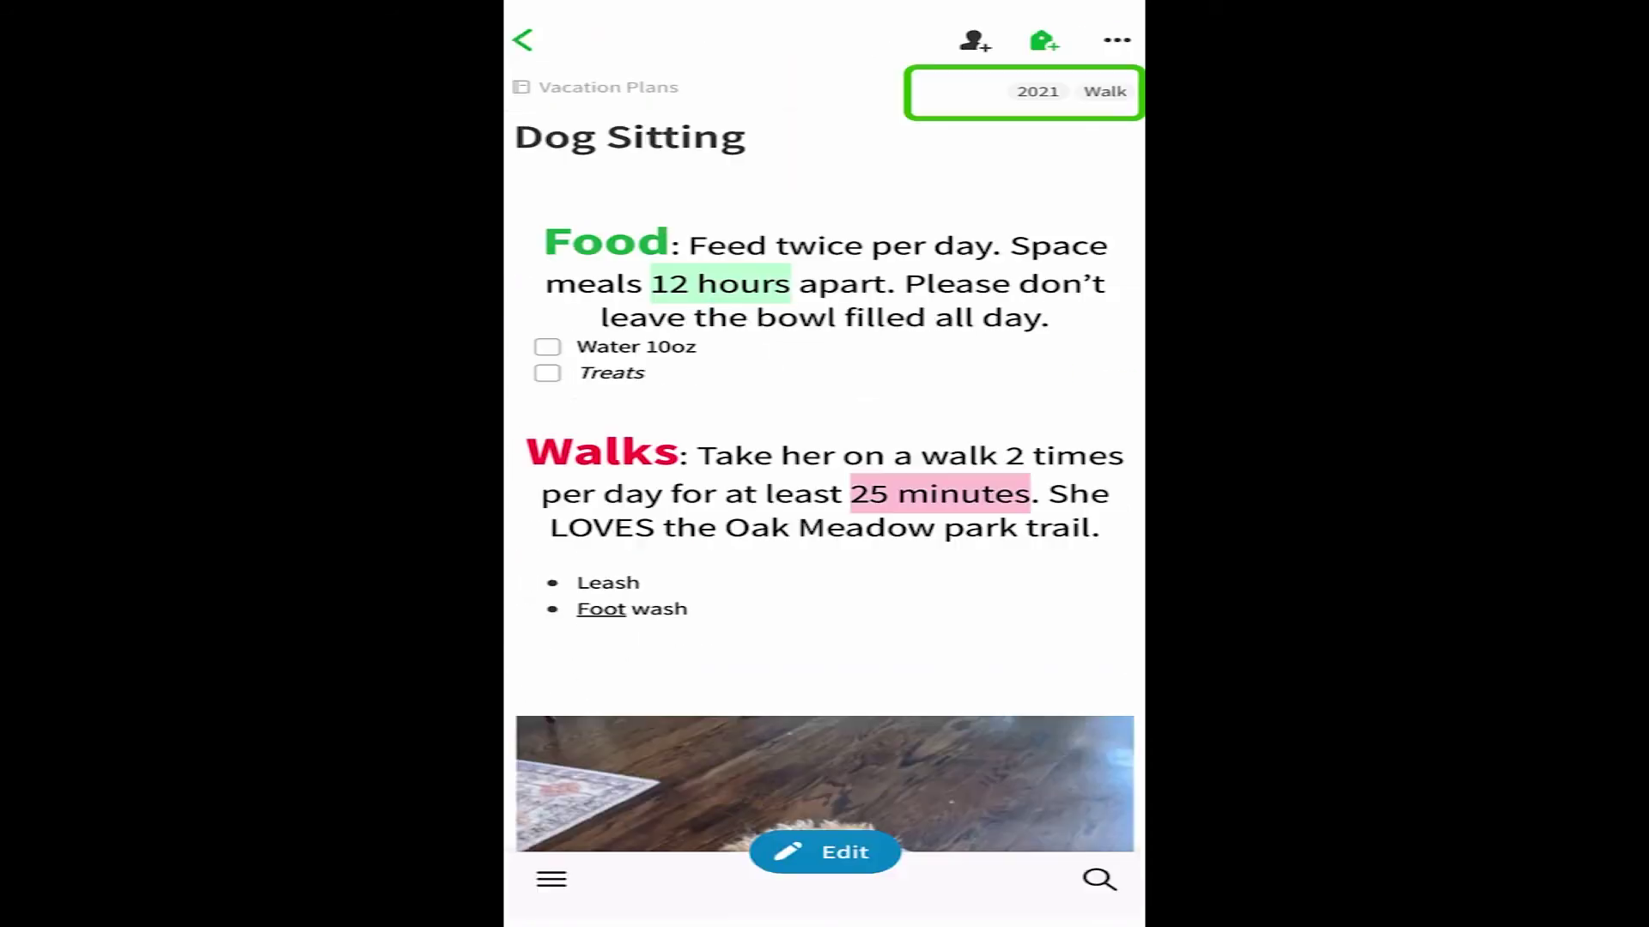
Step: Replace the Walk tag on Dog Sitting with Dog found via tag search
click(1037, 91)
click(736, 78)
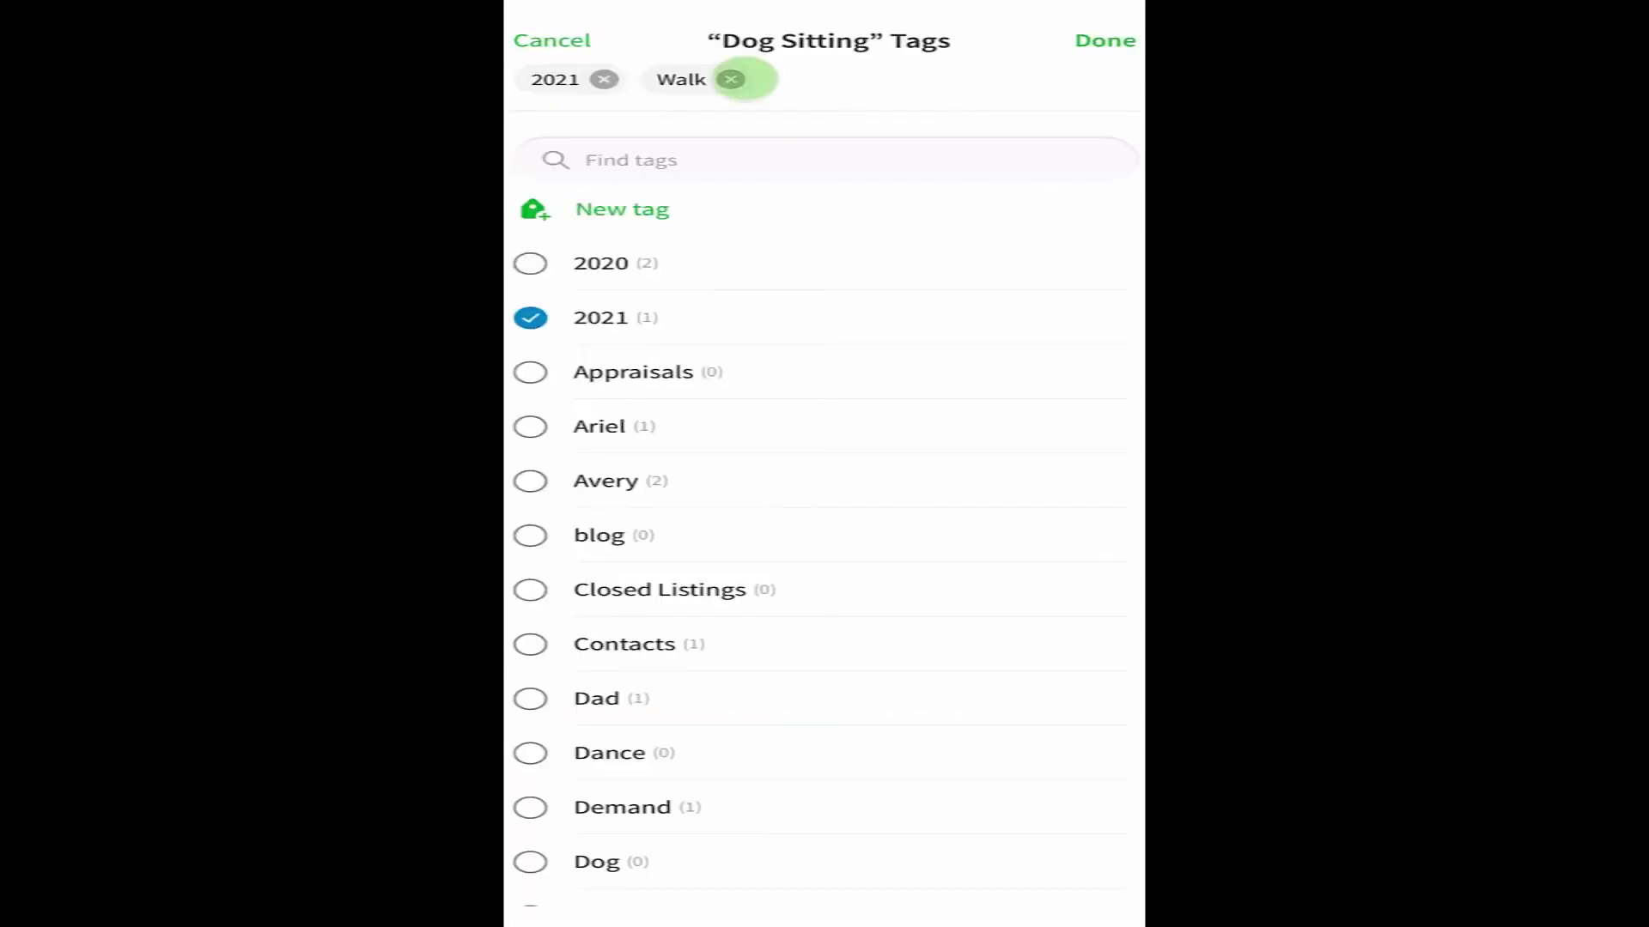
click(631, 159)
text(do)
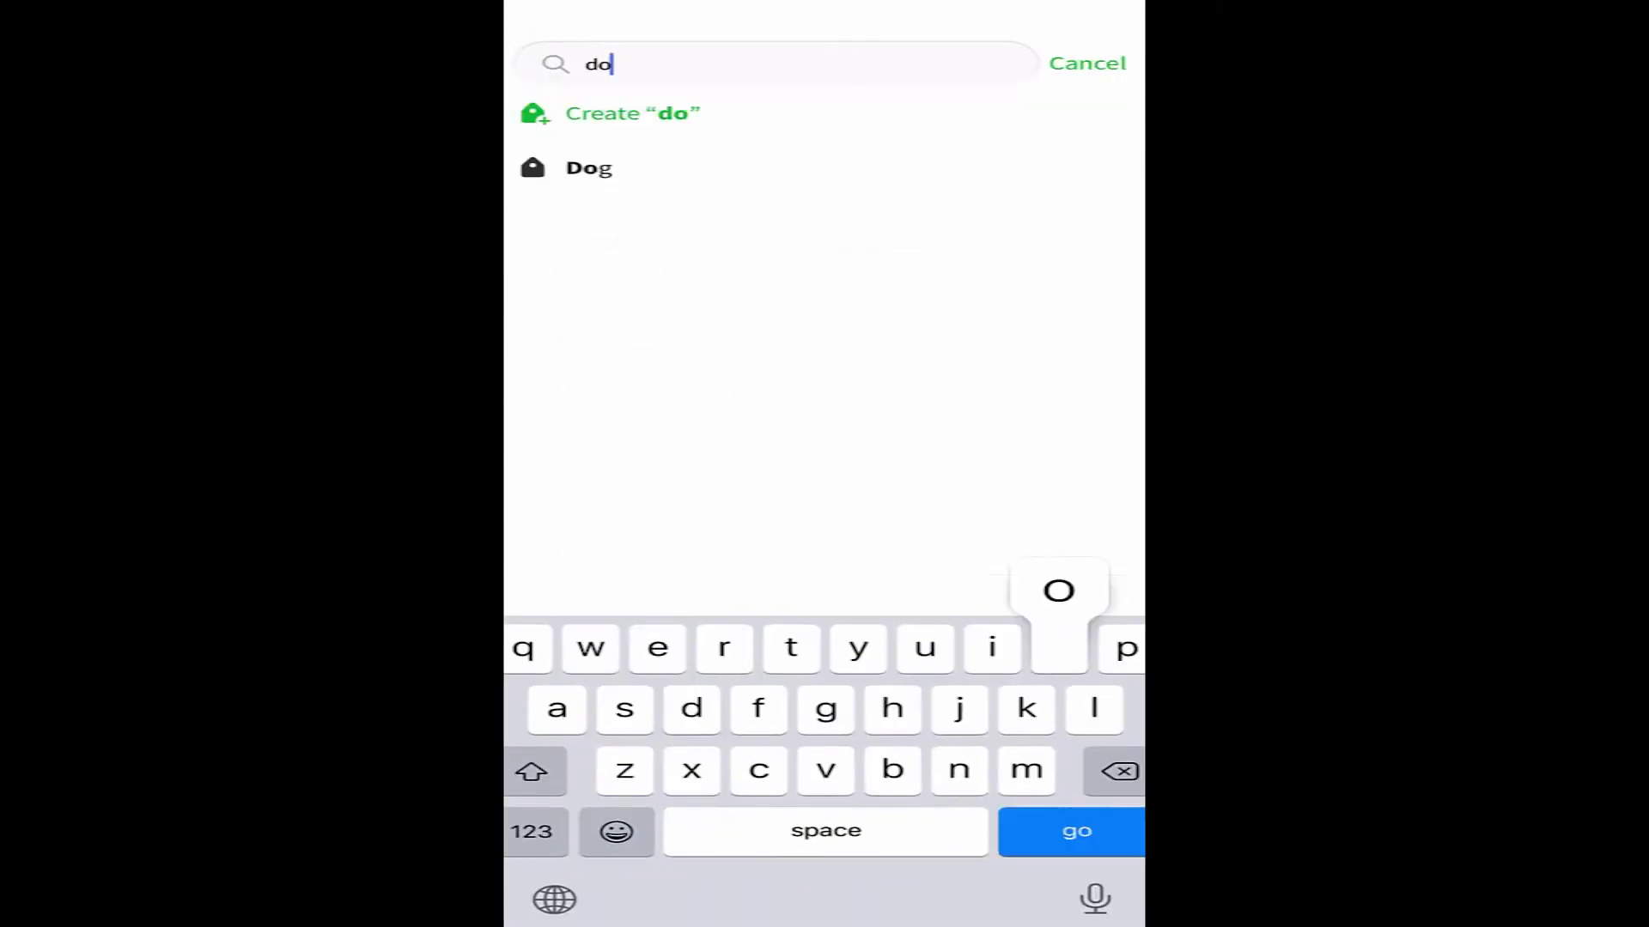
text(g)
click(593, 133)
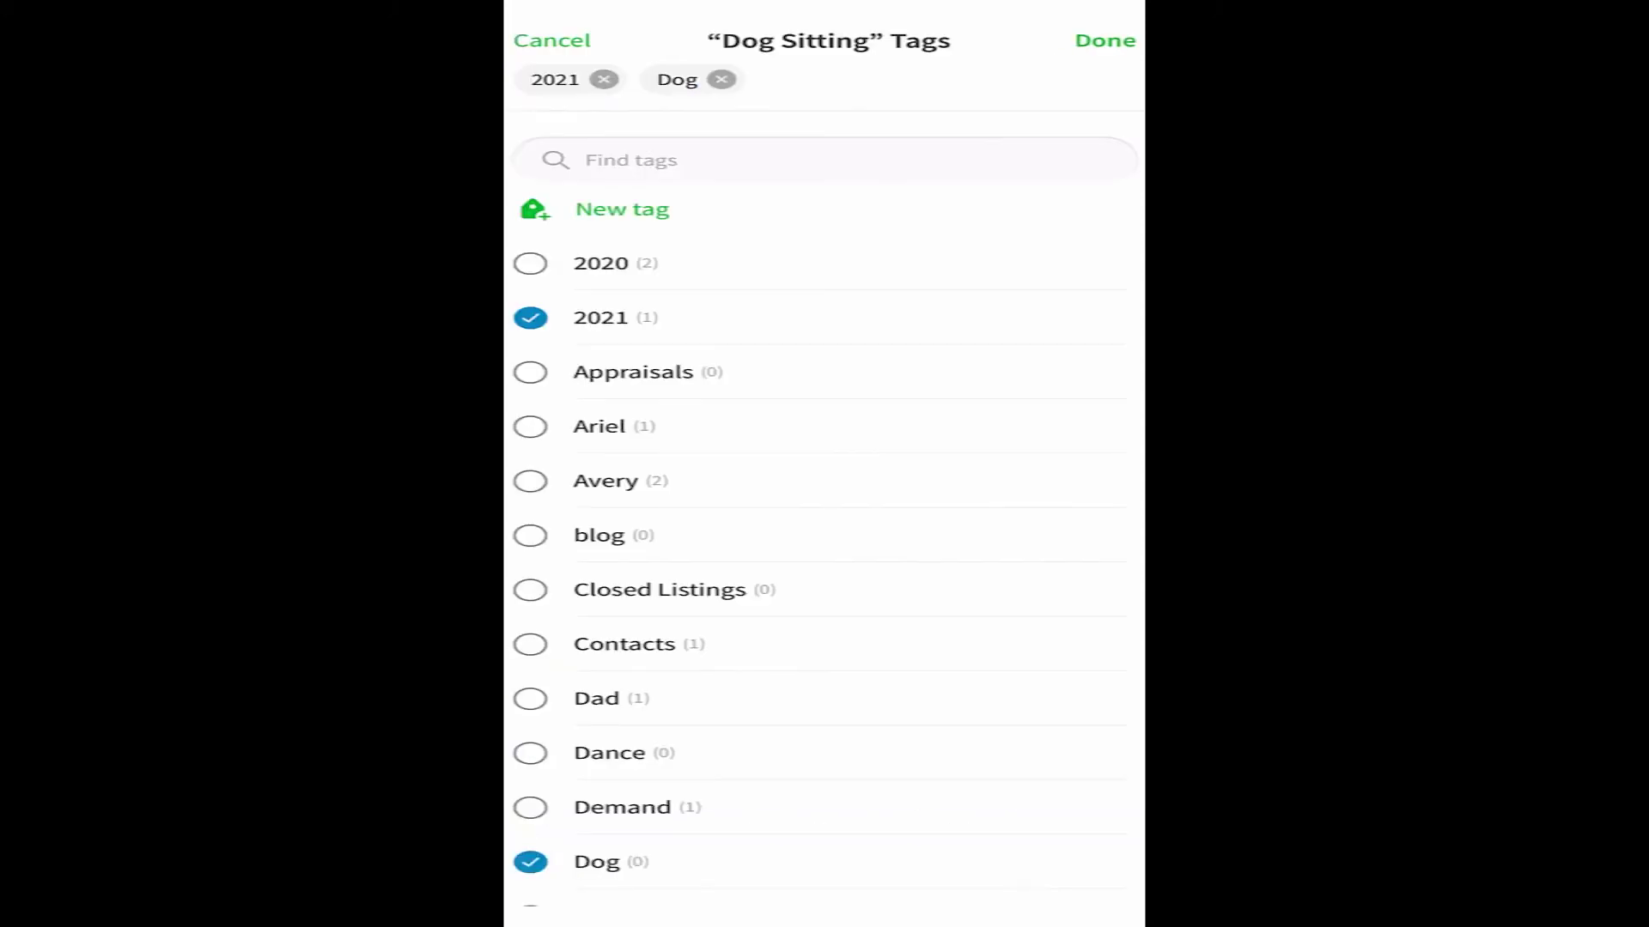
click(1106, 41)
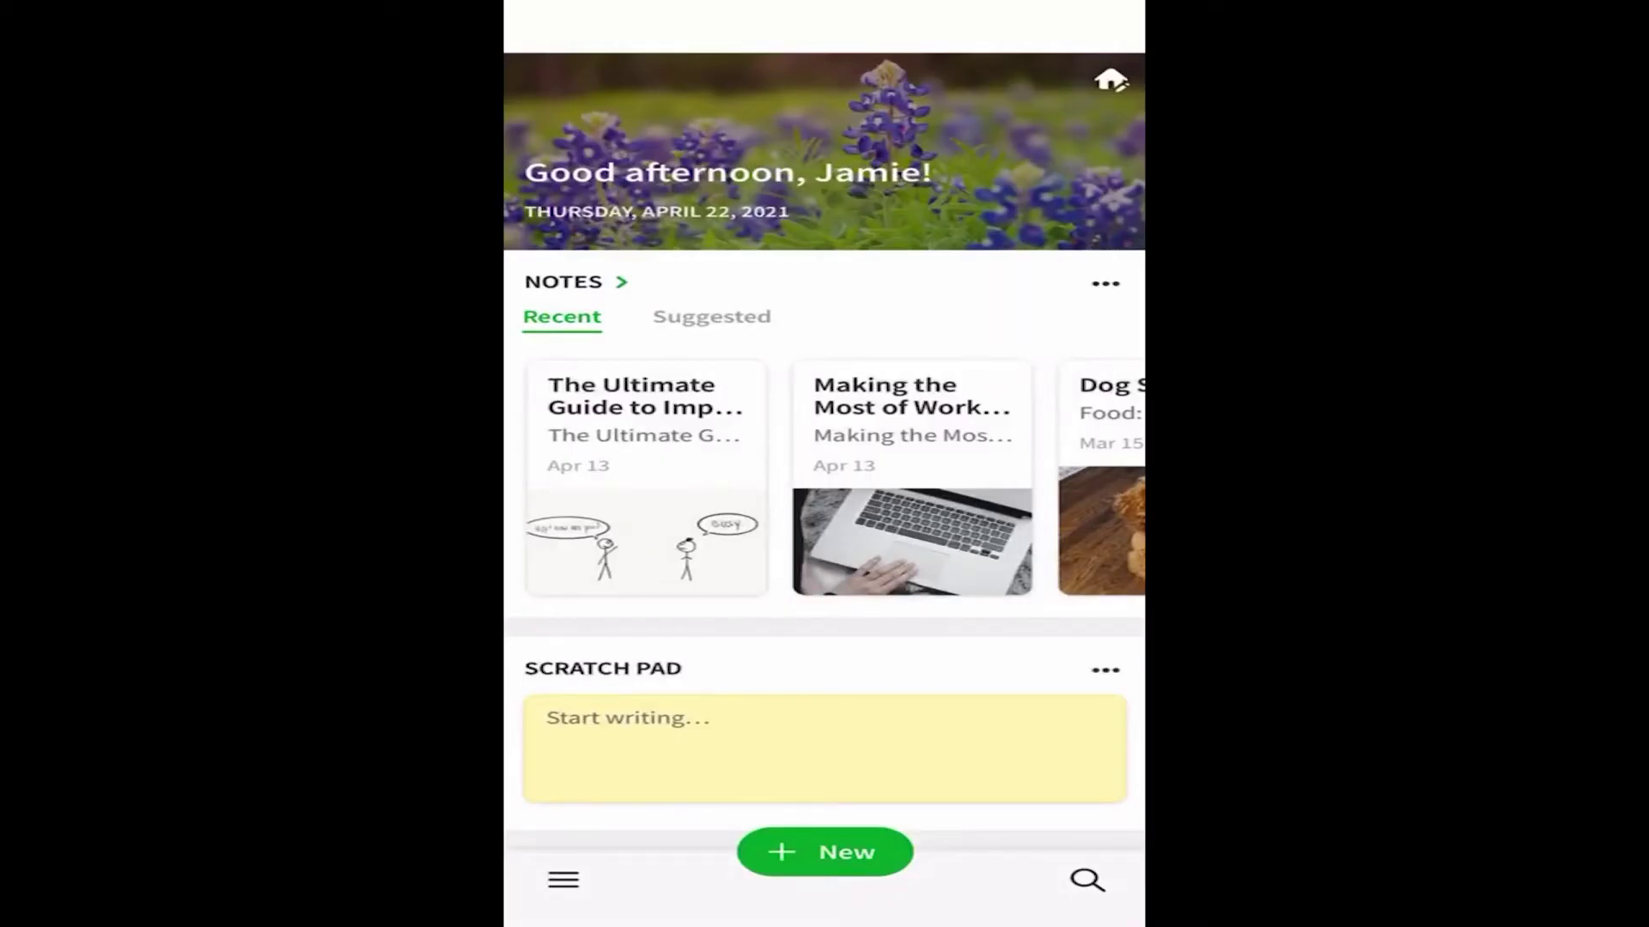
Step: Start printing the Dog Sitting note from its action menu
drag(928, 515, 684, 515)
click(919, 398)
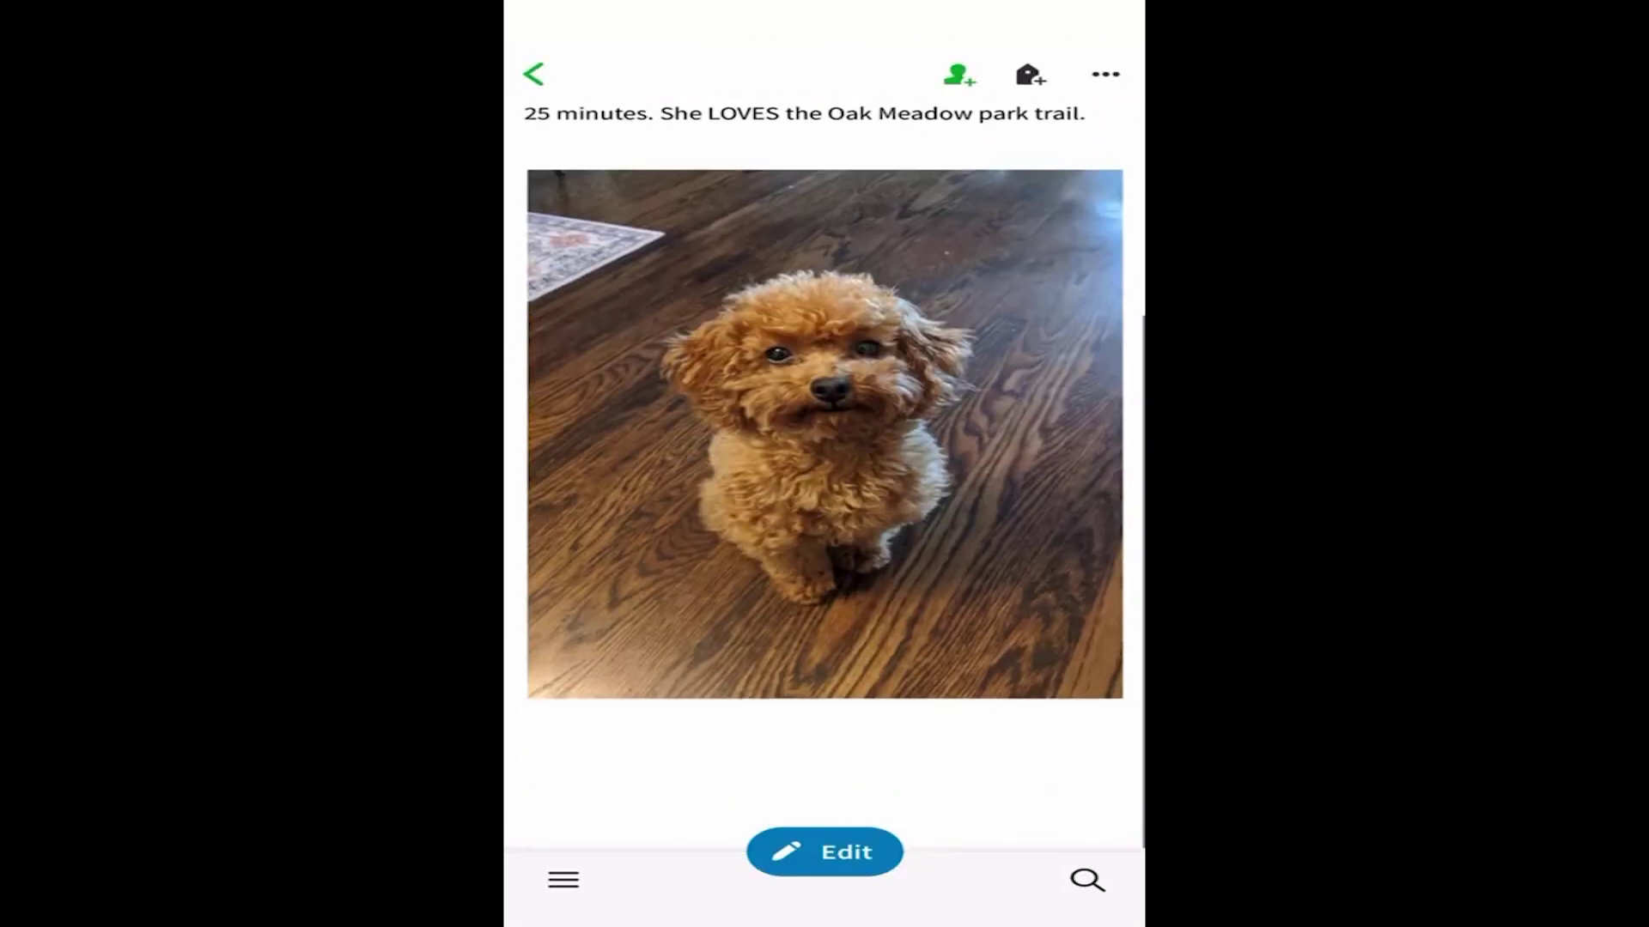
click(1106, 72)
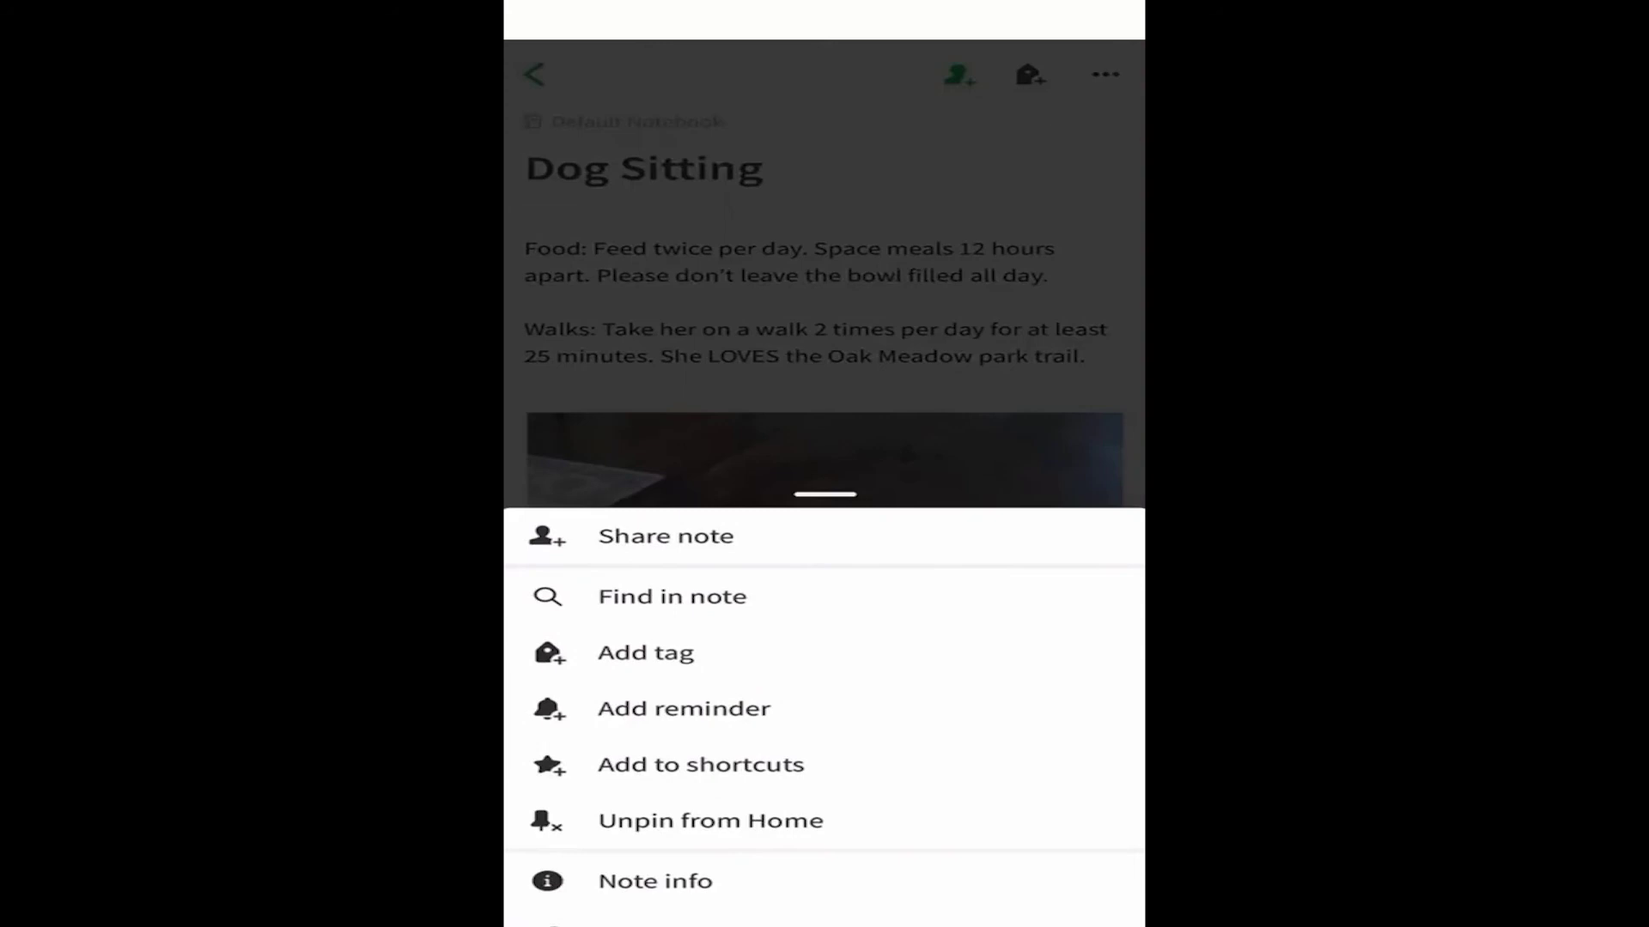
click(735, 684)
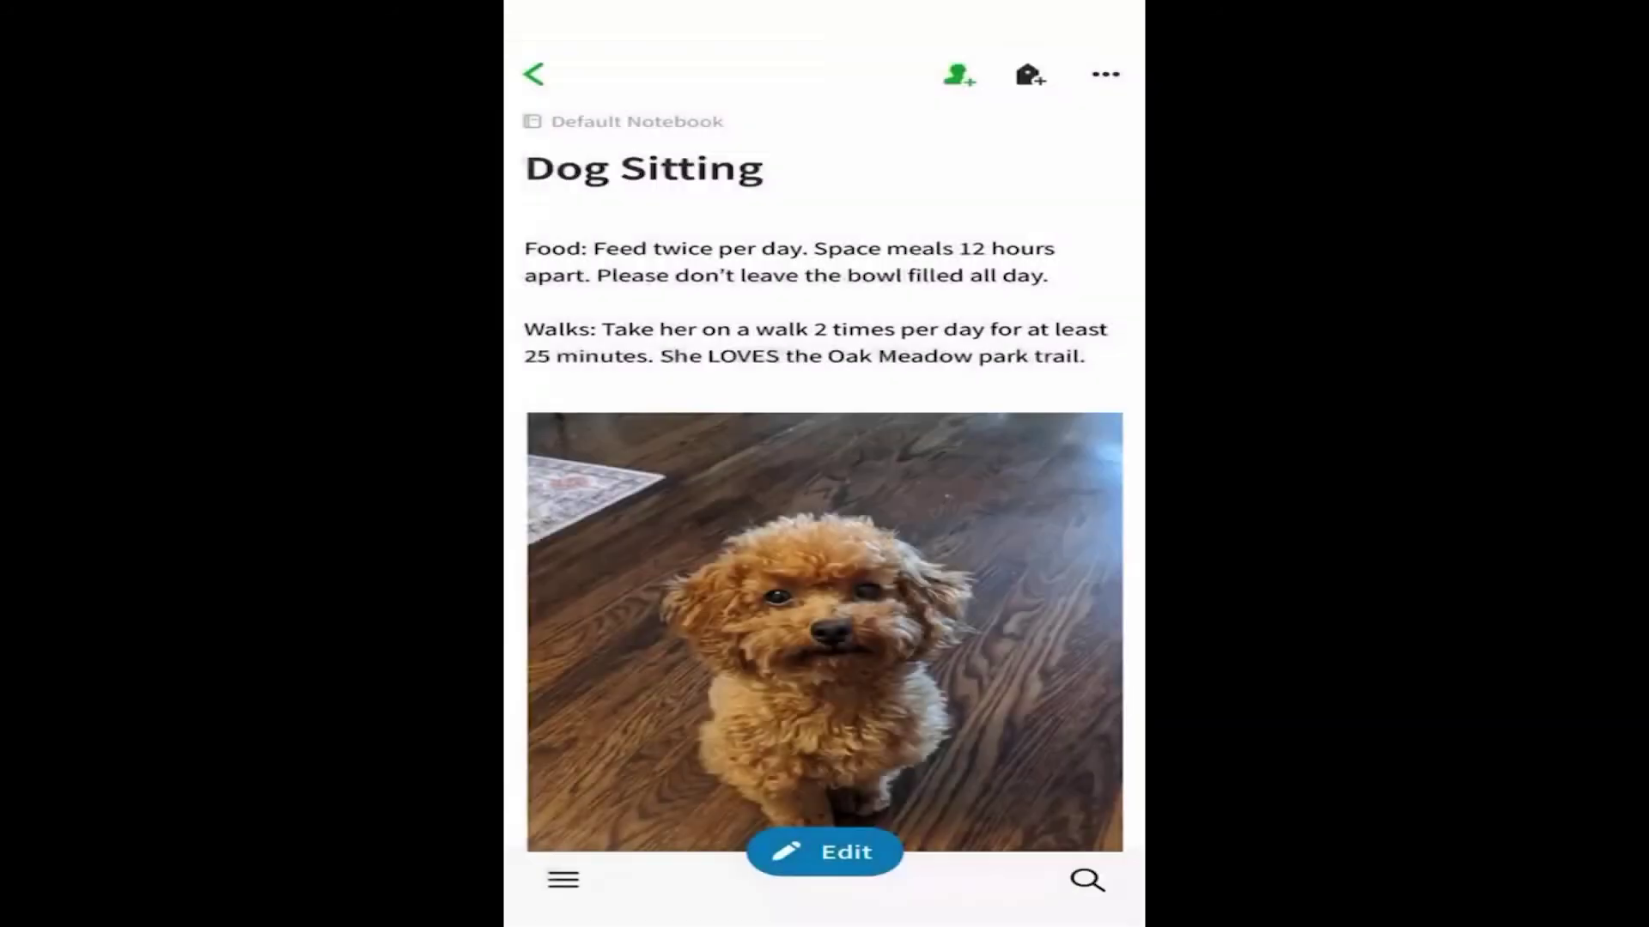
Step: Leave page 2 out of the printout and send the note to the printer
mouse_move(979, 644)
mouse_down()
mouse_move(644, 644)
mouse_move(979, 644)
mouse_up()
click(773, 787)
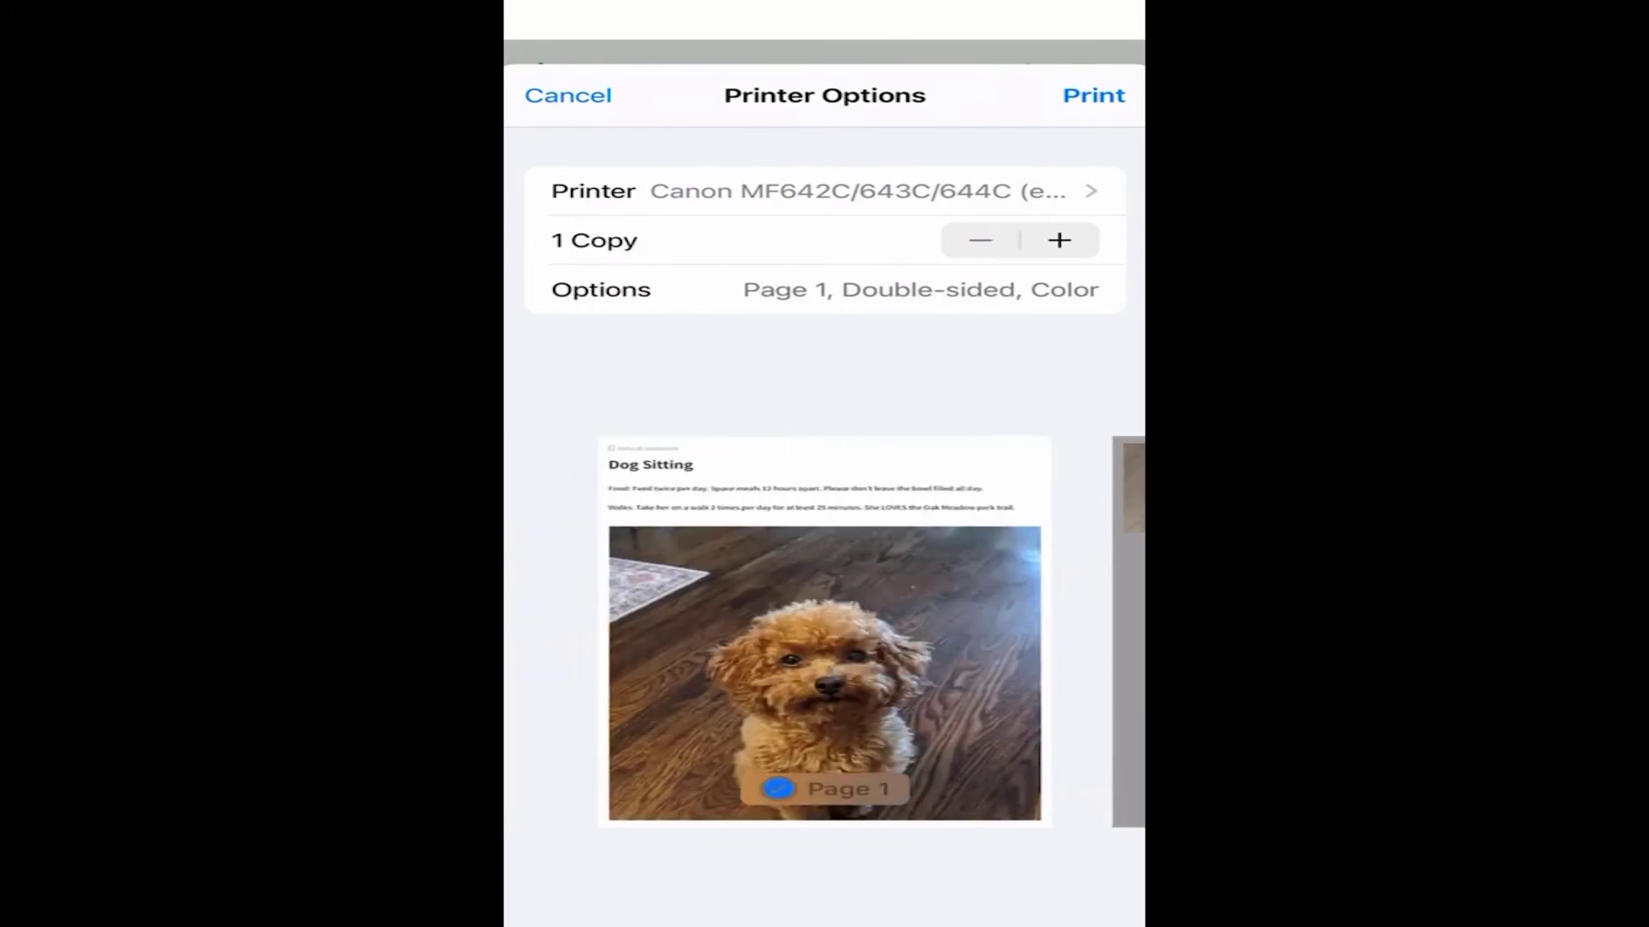
click(1094, 95)
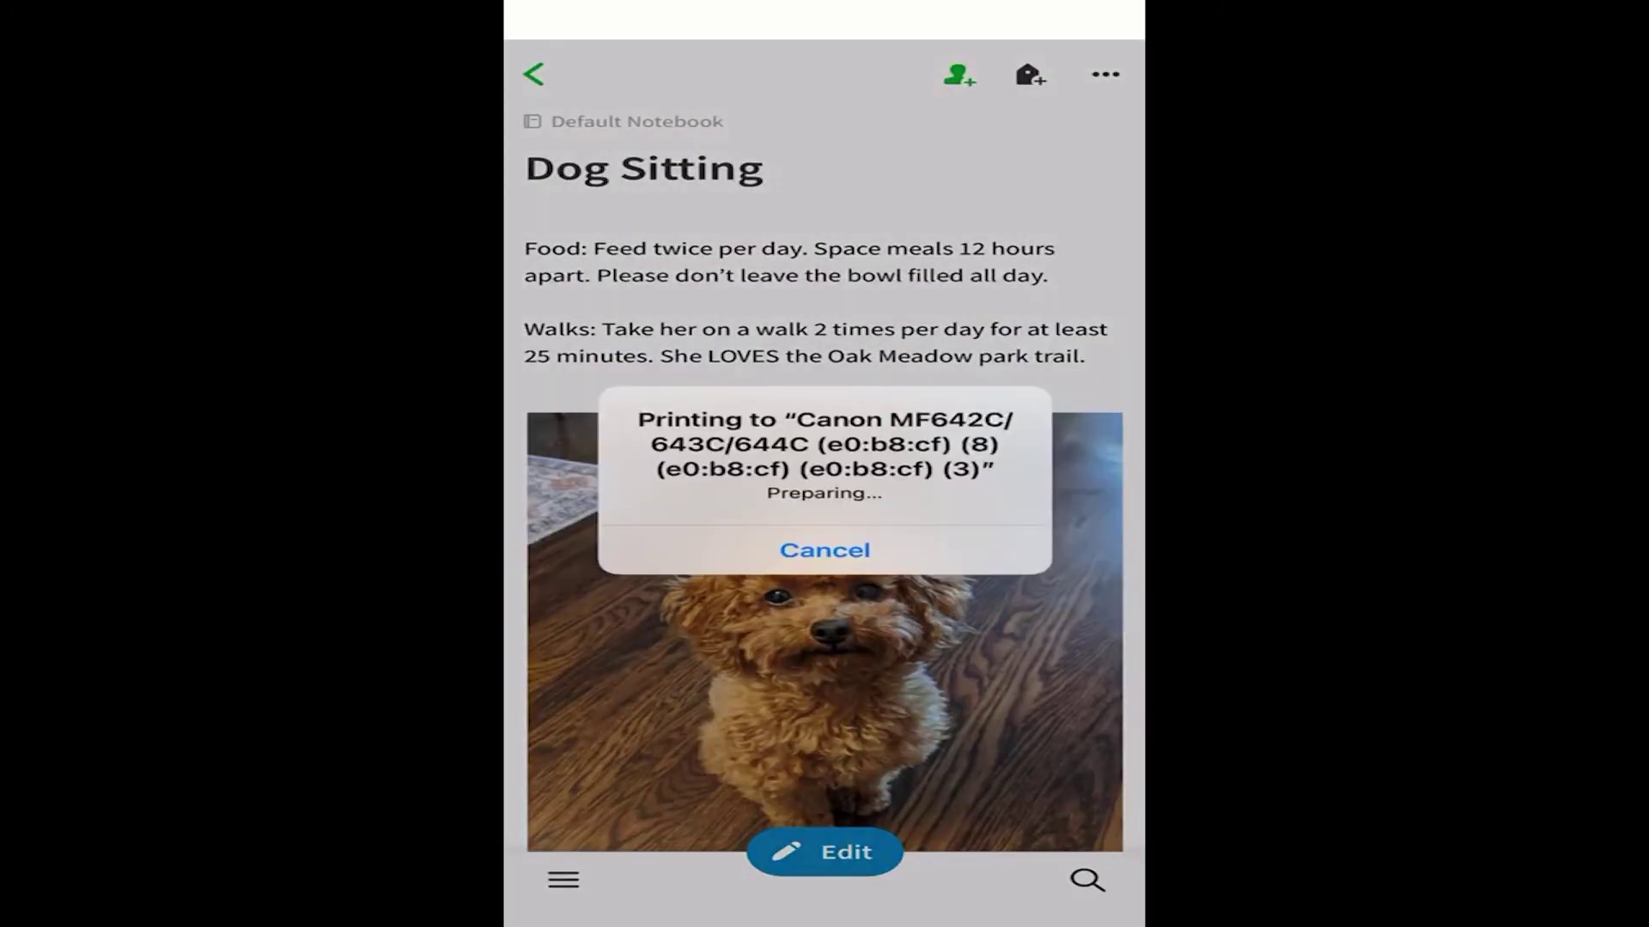